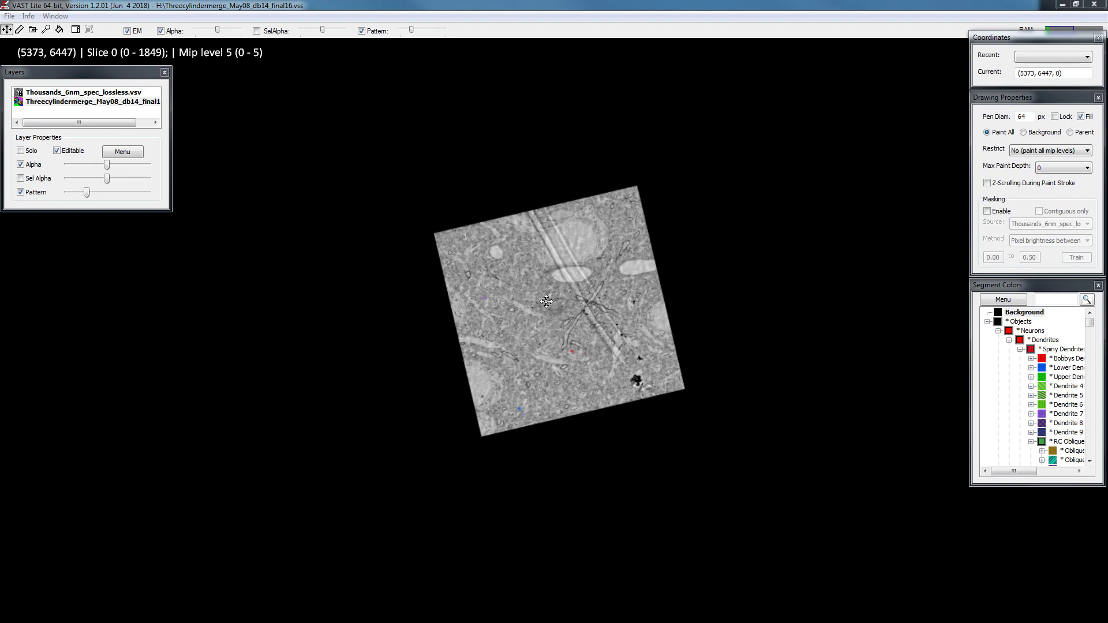
Step: Select the Threecylindermerge segmentation layer and widen the Segment Colors window so the full segment names are readable
left_click(124, 102)
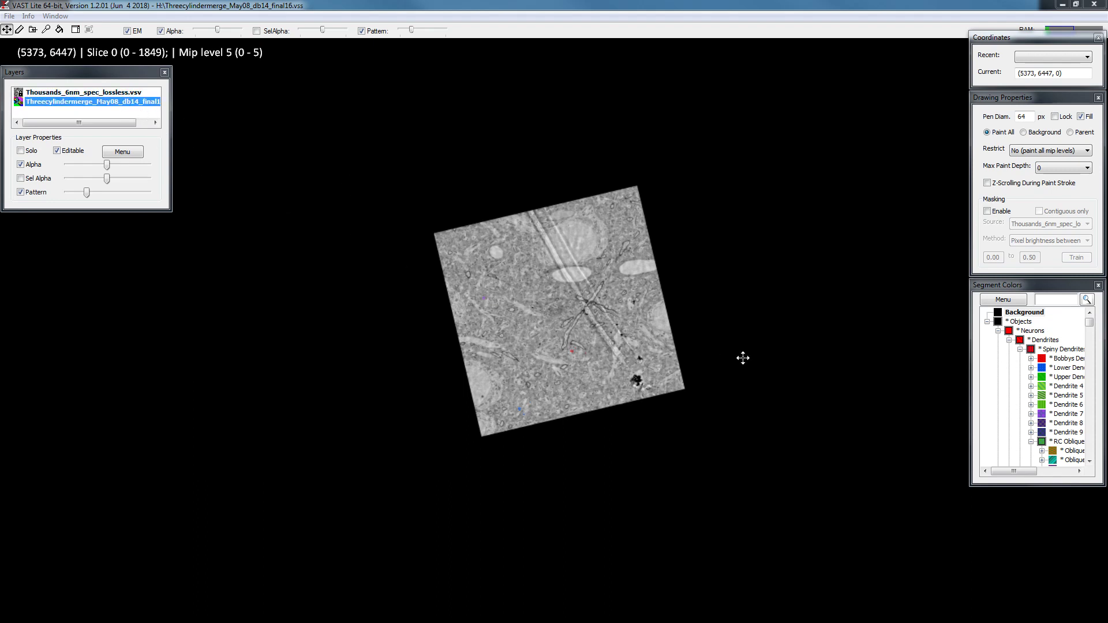
left_click(980, 399)
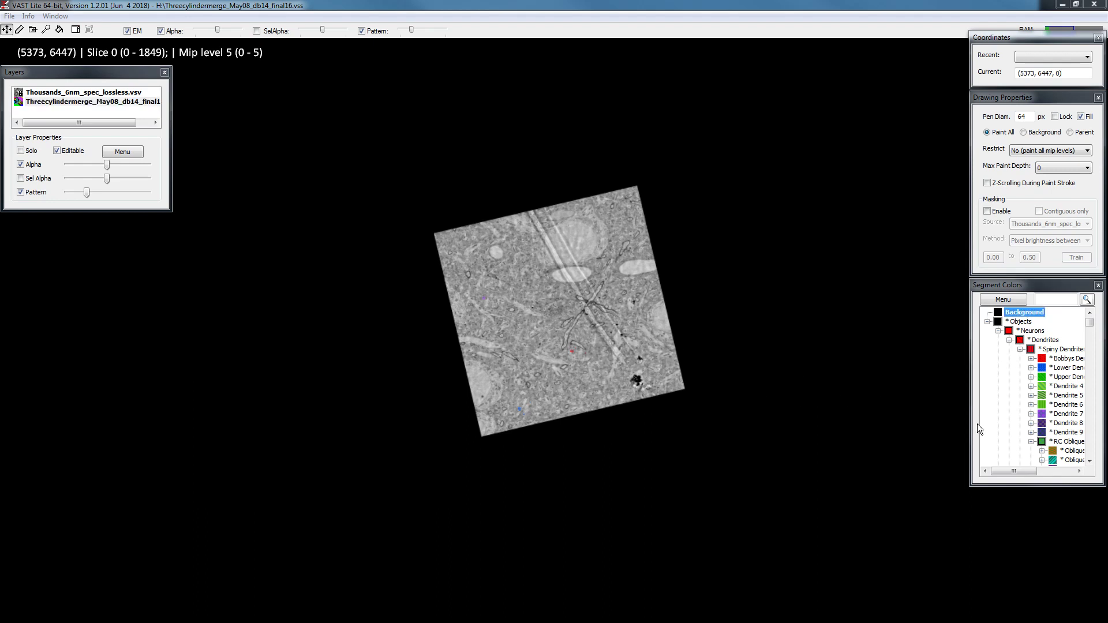
left_click_drag(970, 421, 867, 421)
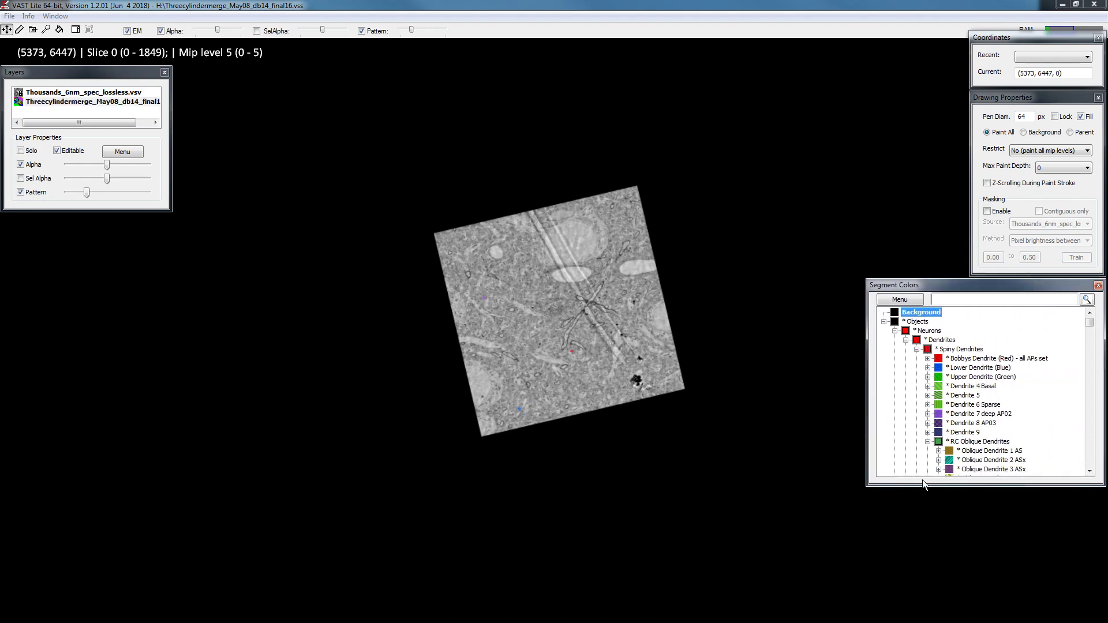
Step: Select the red dendrite labelled "all APs set" under Spiny Dendrites, jump to its location and zoom in to mip level 2
left_click(999, 358)
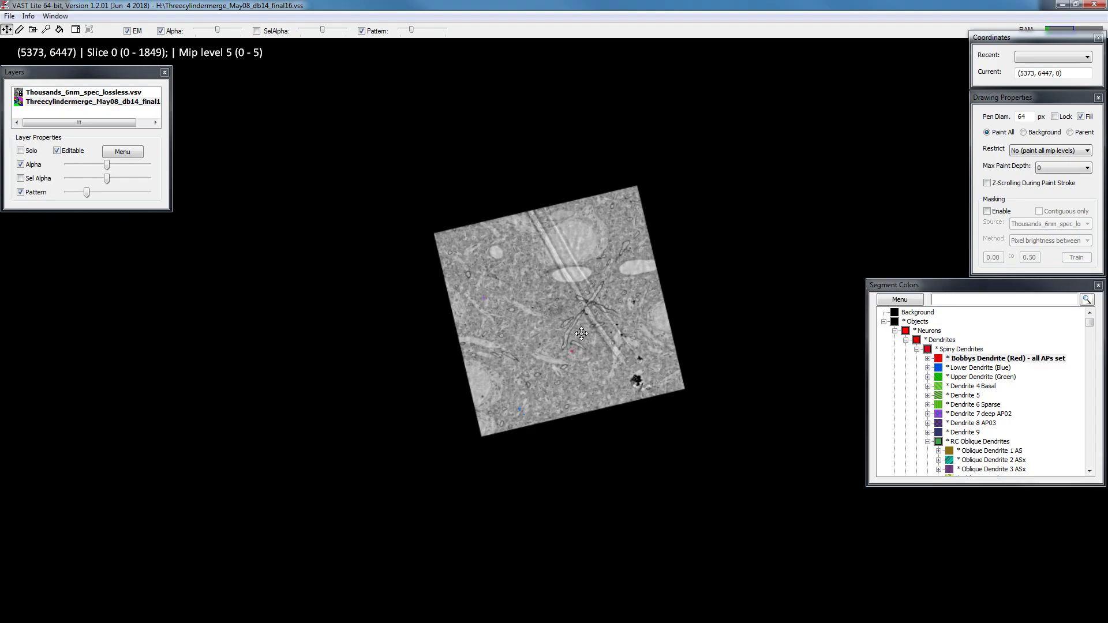
scroll(567, 330, "up", 6)
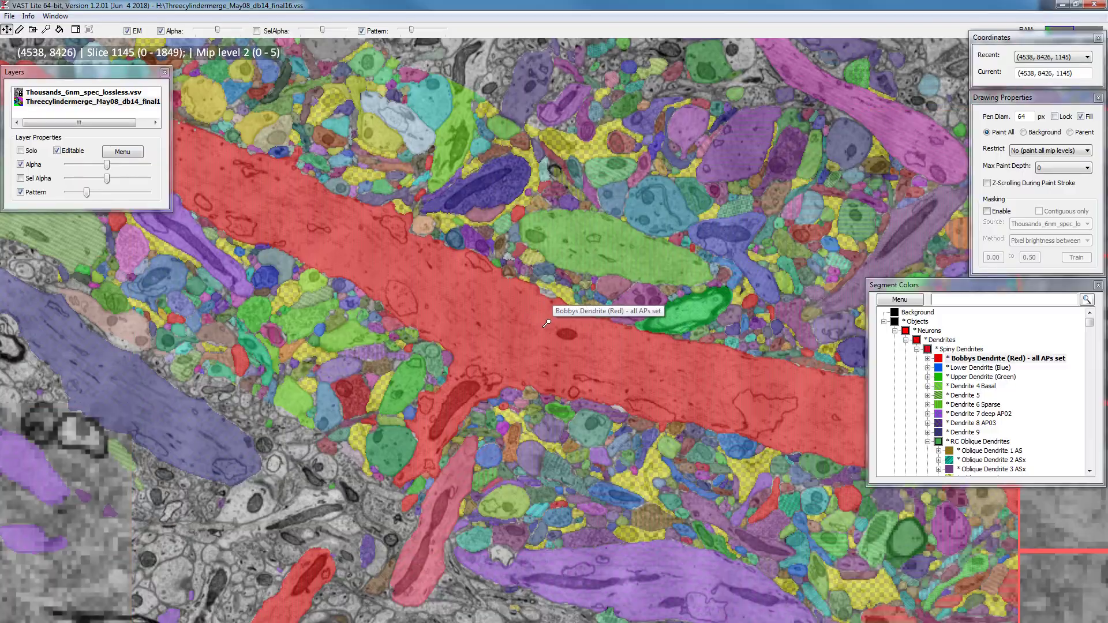
Step: Examine the segmented structures around the red dendrite by moving back and forth through the slices between about 1130 and 1156
key("a")
key("s")
key("s")
key("s")
key("s")
key("s")
key("s")
key("s")
key("s")
key("s")
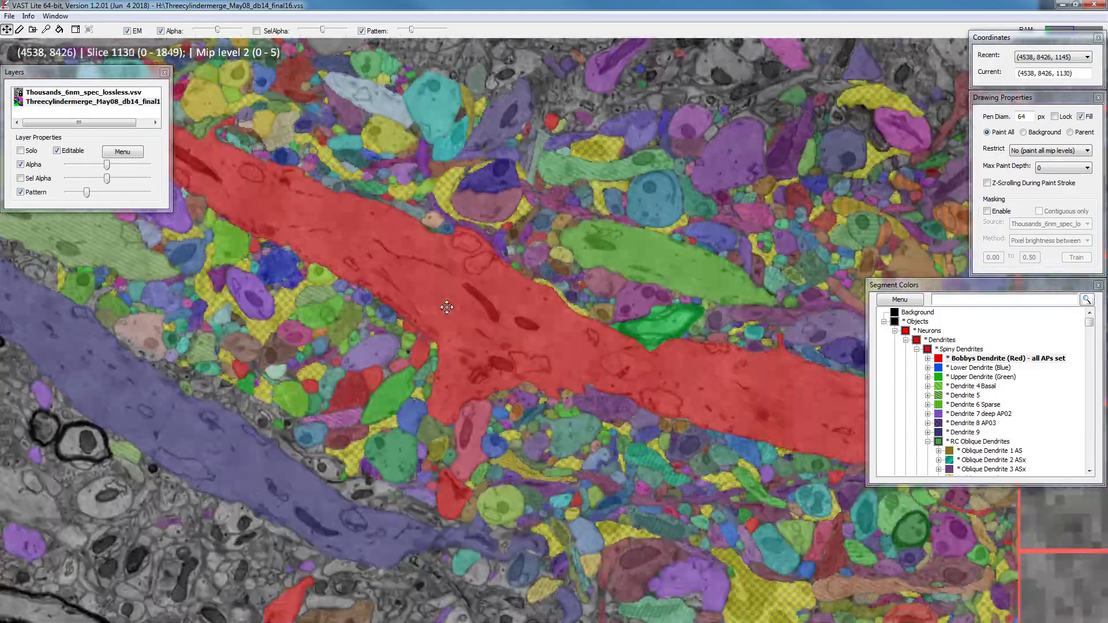
key("Down")
key("Down")
key("Down")
key("Down")
key("Down")
key("Down")
key("Down")
key("Down")
key("Down")
key("Down")
key("Down")
key("Down")
key("Down")
key("Down")
key("Down")
key("Down")
key("Down")
key("Down")
key("Down")
key("Down")
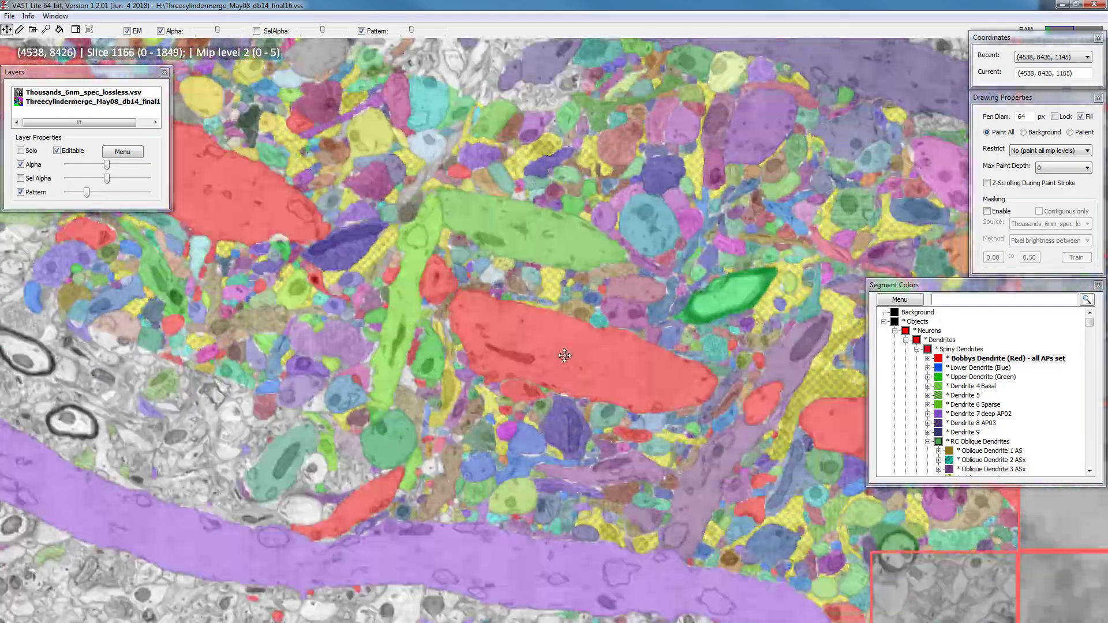
key("Up")
key("Up")
key("Up")
key("Up")
key("Up")
key("Up")
key("Up")
key("Up")
key("Up")
key("Up")
key("Up")
key("Up")
key("Up")
key("Up")
key("Up")
key("Up")
key("Up")
key("Up")
key("Up")
key("Up")
key("Up")
key("Up")
key("Up")
key("Up")
key("Up")
key("Up")
key("Up")
key("Up")
key("Up")
key("Up")
key("Up")
key("Up")
key("Up")
key("Up")
key("Up")
key("Up")
key("Up")
key("Up")
key("Up")
key("Up")
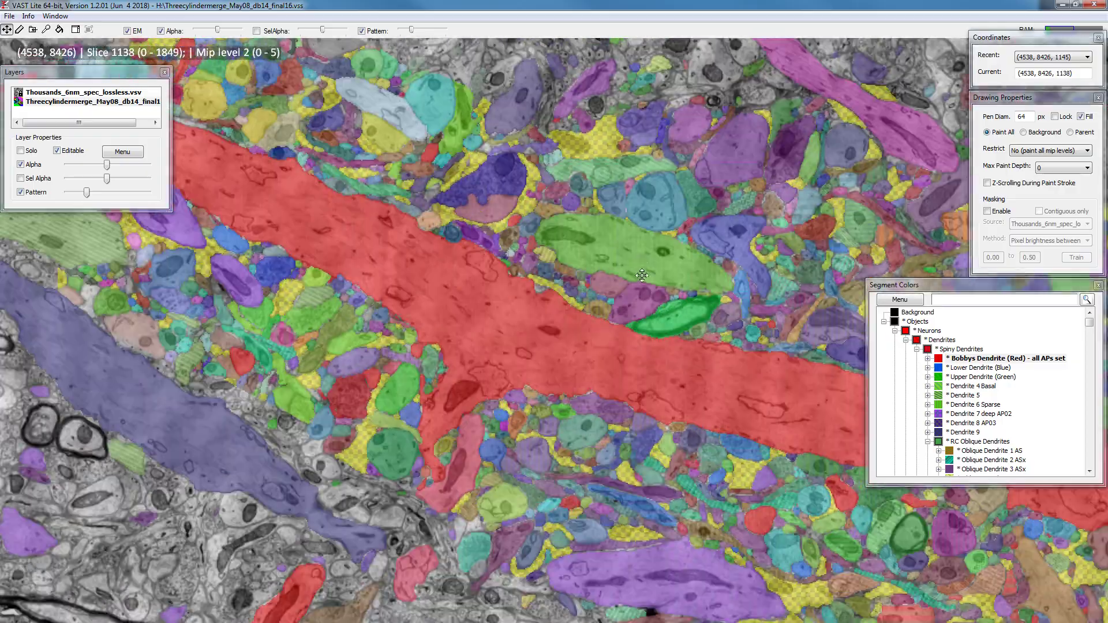
key("Down")
key("Down")
key("Down")
key("Down")
key("Down")
key("Down")
key("Down")
key("Down")
key("Down")
key("Down")
key("Down")
key("Down")
key("Down")
key("Down")
key("Down")
key("Down")
key("Down")
key("Down")
key("Down")
key("Down")
Step: Turn off the segmentation pattern overlay and view the plain segment colours forward to slice 1158
left_click(381, 31)
key("Down")
key("Down")
key("Down")
key("Down")
key("Down")
key("Down")
key("Down")
key("Down")
key("Down")
key("Down")
key("Down")
key("Down")
key("Down")
key("Down")
key("Down")
key("Down")
key("Down")
key("Down")
key("Down")
key("Down")
scroll(526, 336, "up", 2)
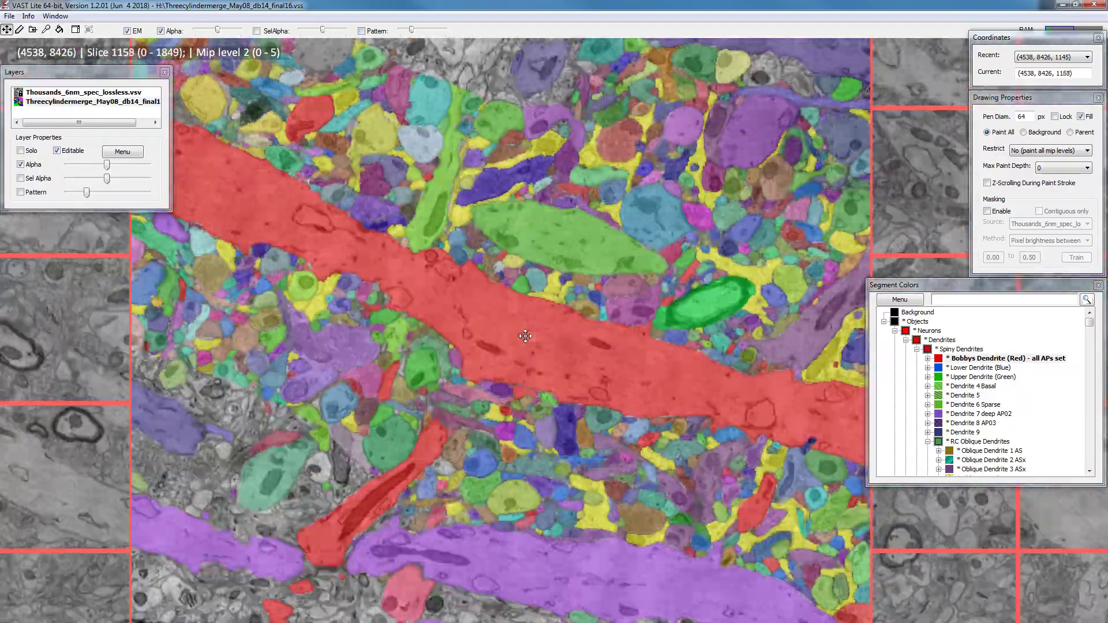
Step: Examine the red dendrite and its neighbours in plain colours, moving back through the slices to slice 1103
key("Up")
key("Up")
key("Up")
key("Up")
key("Up")
key("Up")
key("Up")
key("Up")
key("Up")
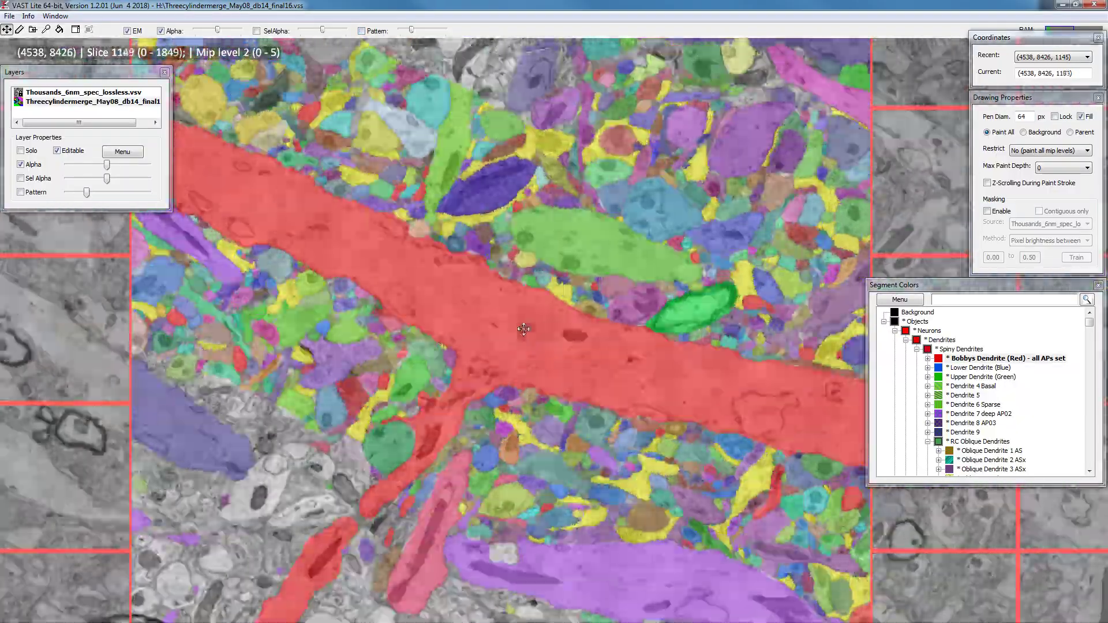
key("Up")
key("Up")
key("Up")
key("Up")
key("Up")
key("Up")
key("Up")
key("Up")
key("Up")
key("Up")
key("Up")
key("Up")
key("Up")
key("Up")
key("Up")
key("Up")
key("Up")
key("Up")
key("Up")
key("Up")
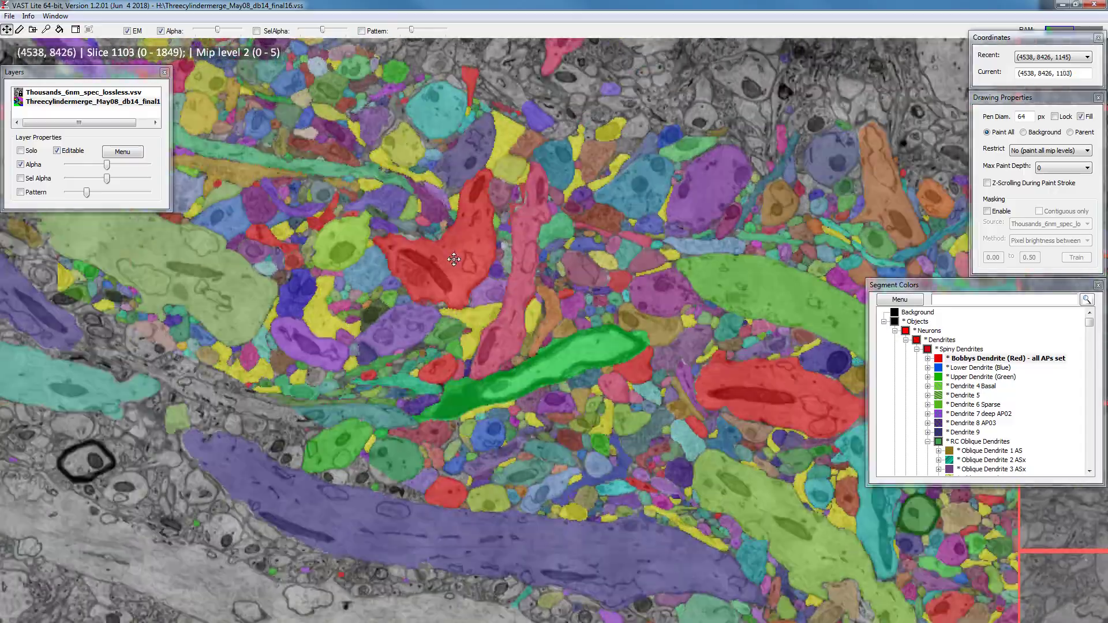
Step: Examine the red dendrite and its neighbouring segments, moving forward through the slices from 1103 to 1137
key("Down")
key("Down")
key("Down")
key("Down")
key("Down")
key("Down")
key("Down")
key("Down")
key("Down")
key("Down")
key("Down")
key("Down")
key("Down")
key("Down")
key("Down")
key("Down")
key("Down")
key("Down")
key("Down")
key("Down")
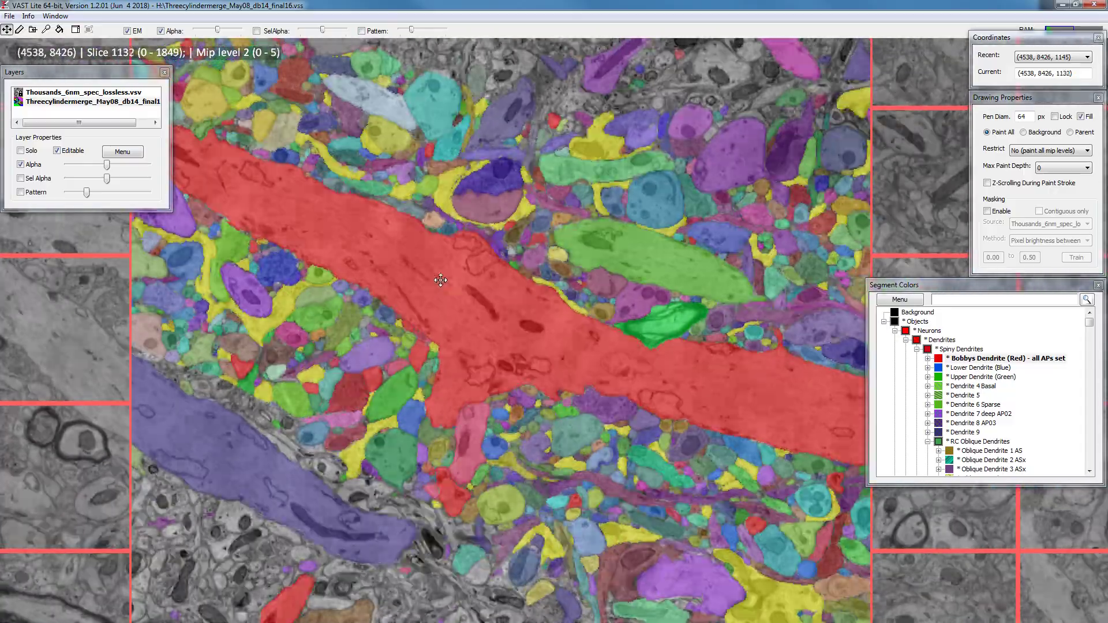
key("Down")
key("Down")
key("Down")
key("Down")
key("Down")
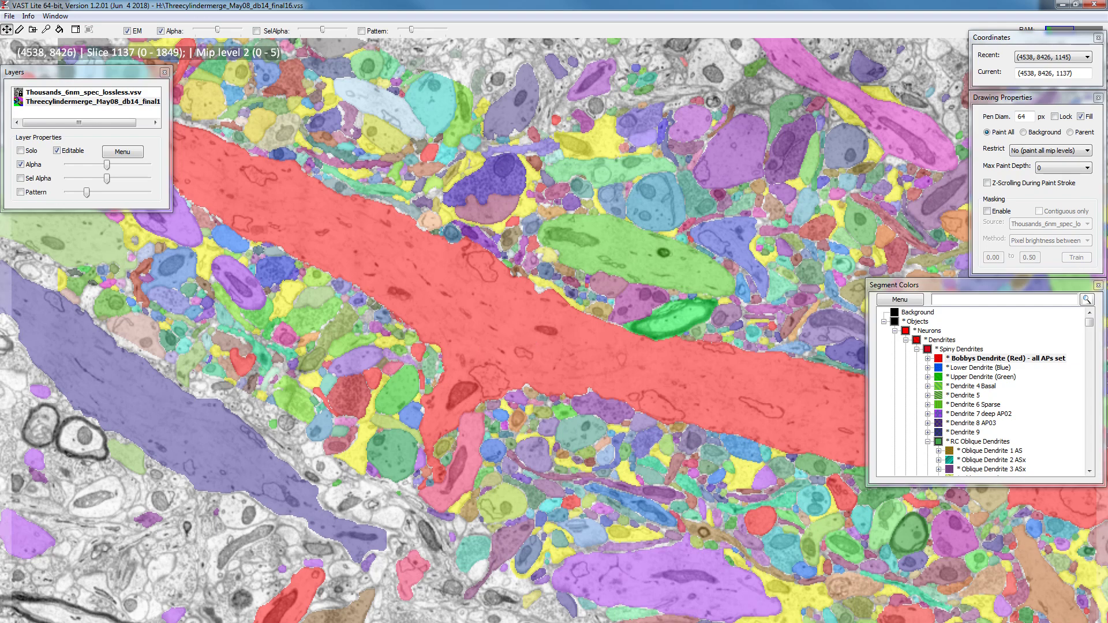
Step: Switch to the file explorer and open vasttools.m from the VastTools folder of VAST_package_1_2 in MATLAB
key("alt+Tab")
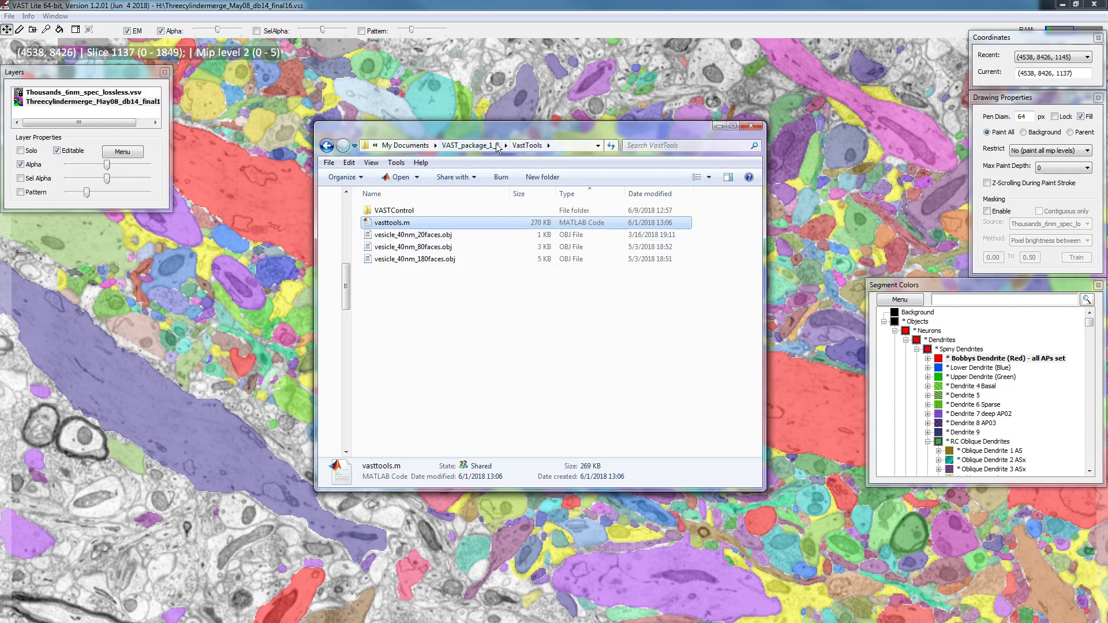
left_click(471, 145)
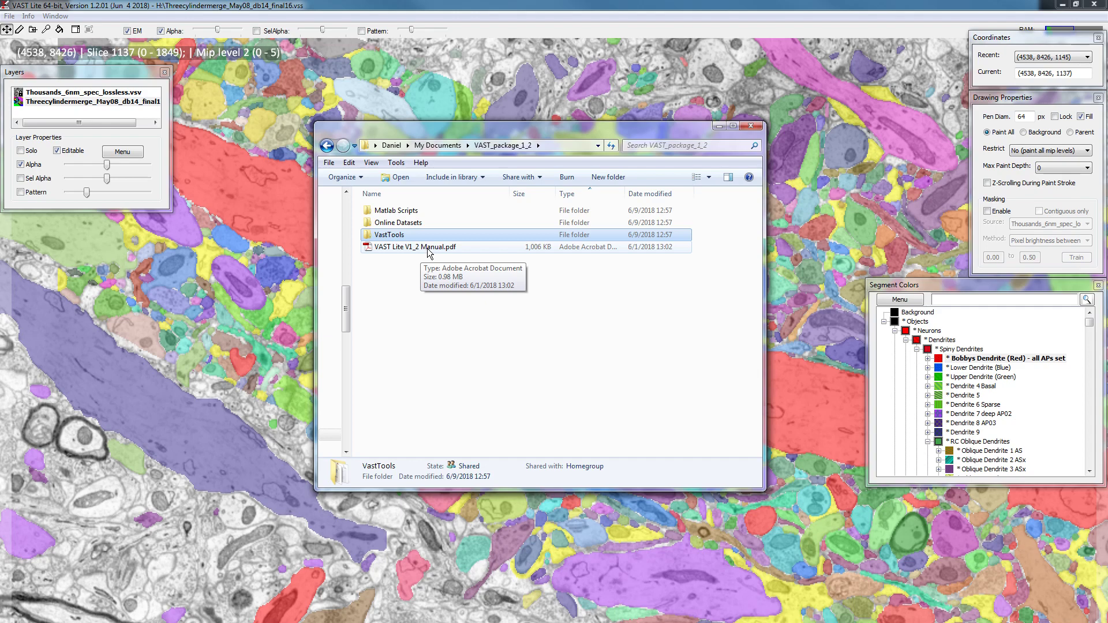
double_click(395, 237)
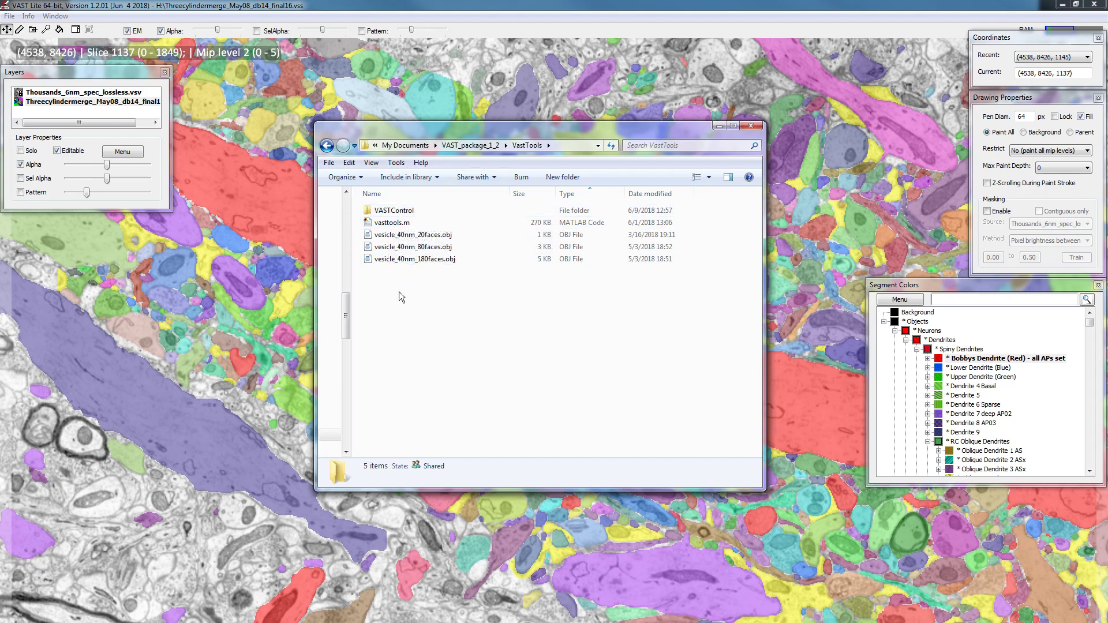
left_click(390, 225)
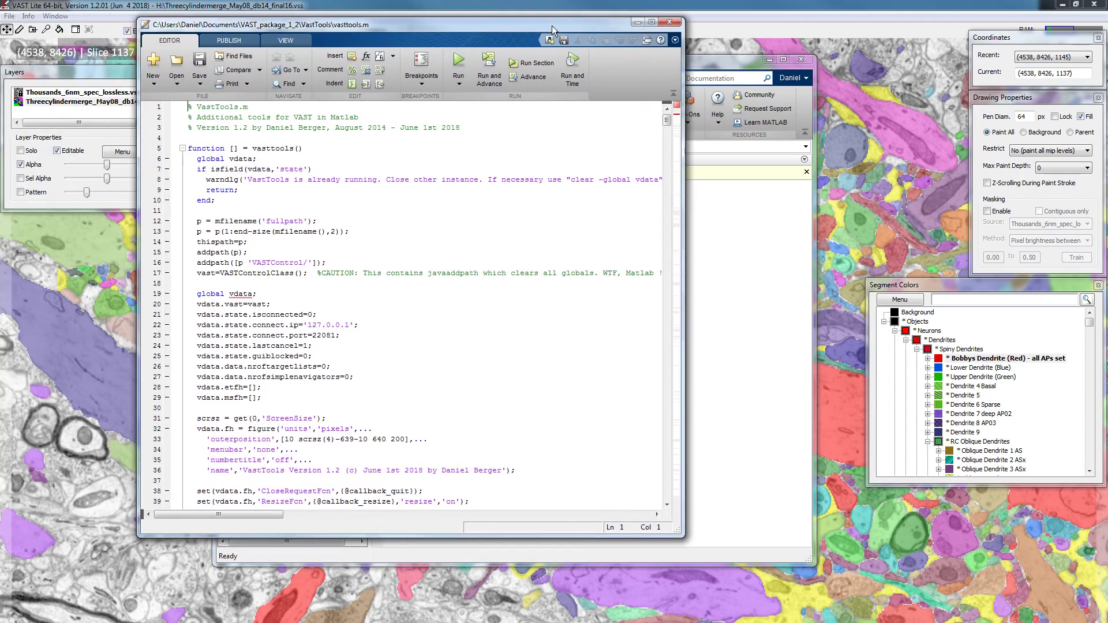
Step: Reposition the MATLAB editor, run the vasttools.m script and bring the VastTools window fully onto the screen
left_click_drag(552, 26, 638, 69)
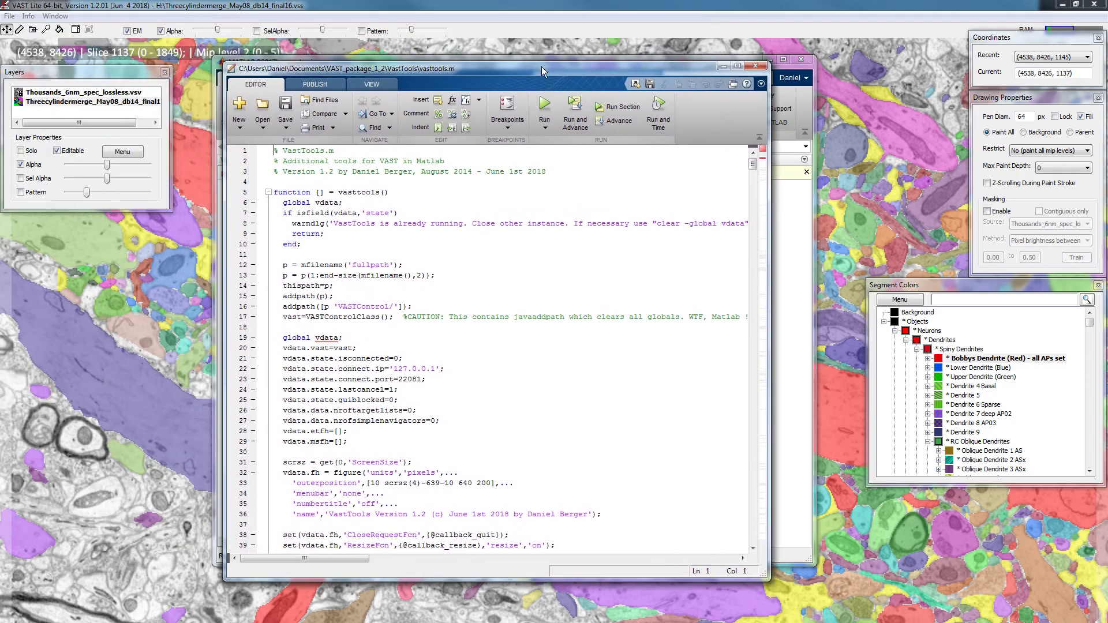
left_click_drag(544, 74, 611, 75)
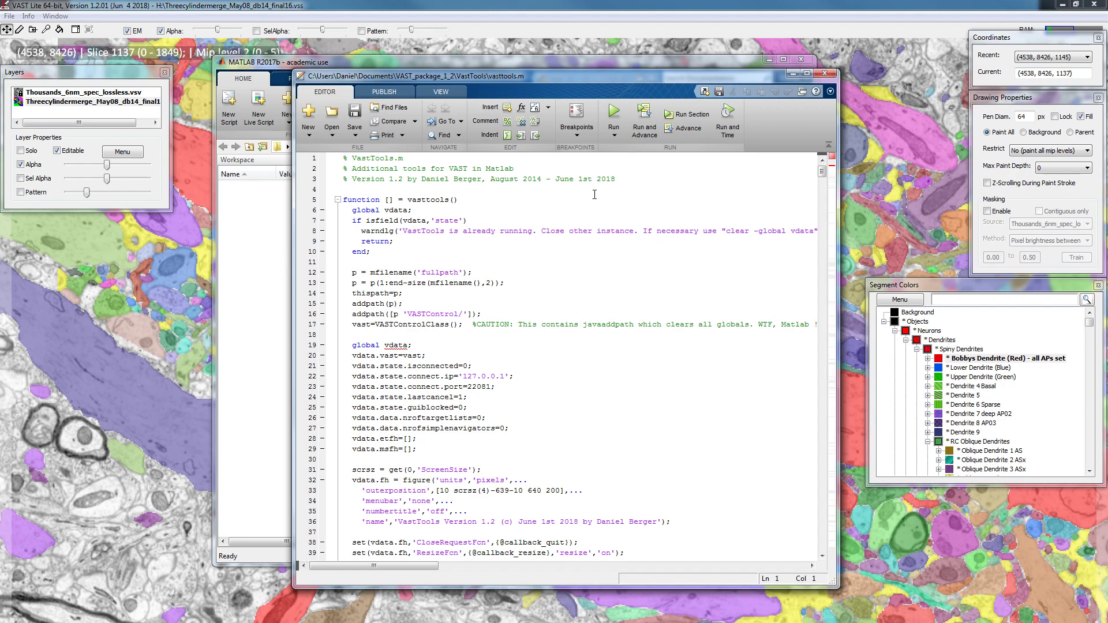
left_click(613, 116)
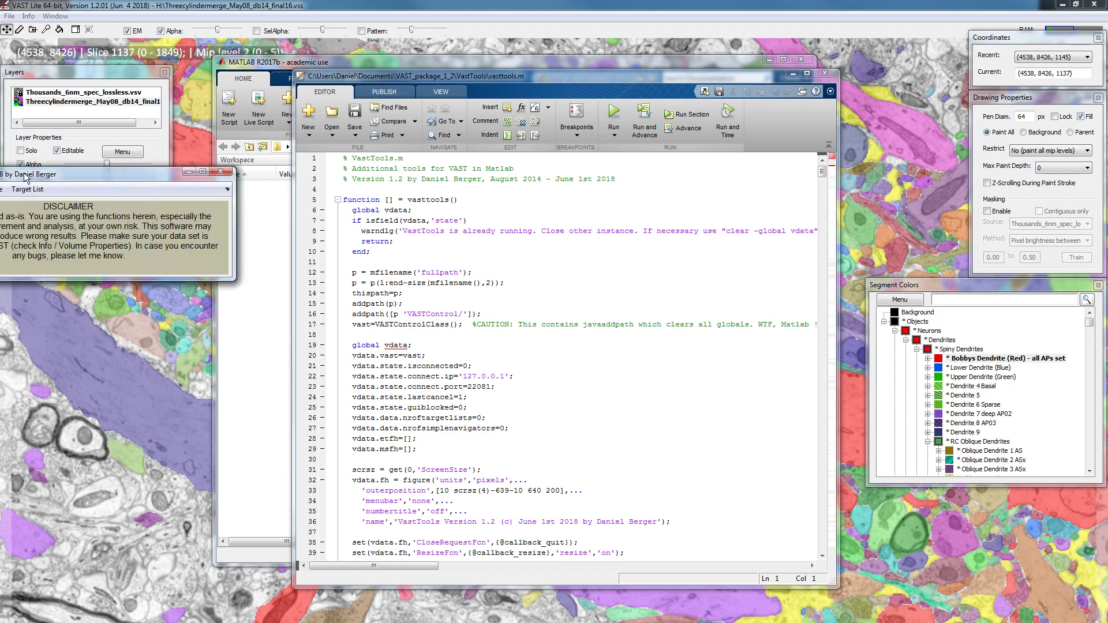
left_click_drag(156, 167, 322, 259)
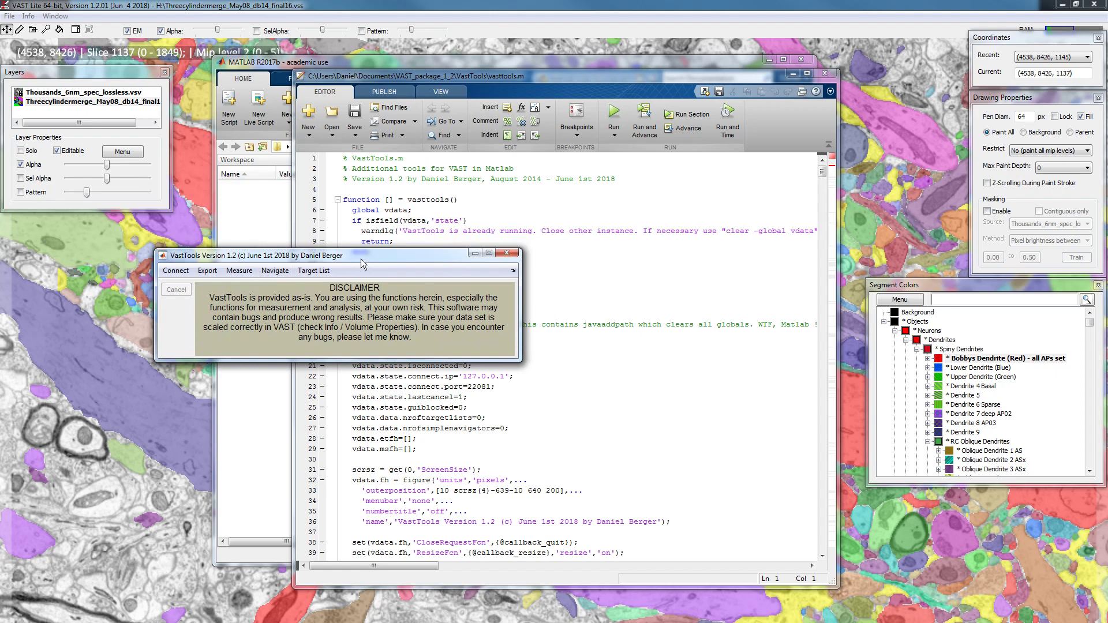
Step: Minimize the MATLAB editor, the MATLAB main window and the file explorer, and place the VastTools window over the image volume
left_click(793, 73)
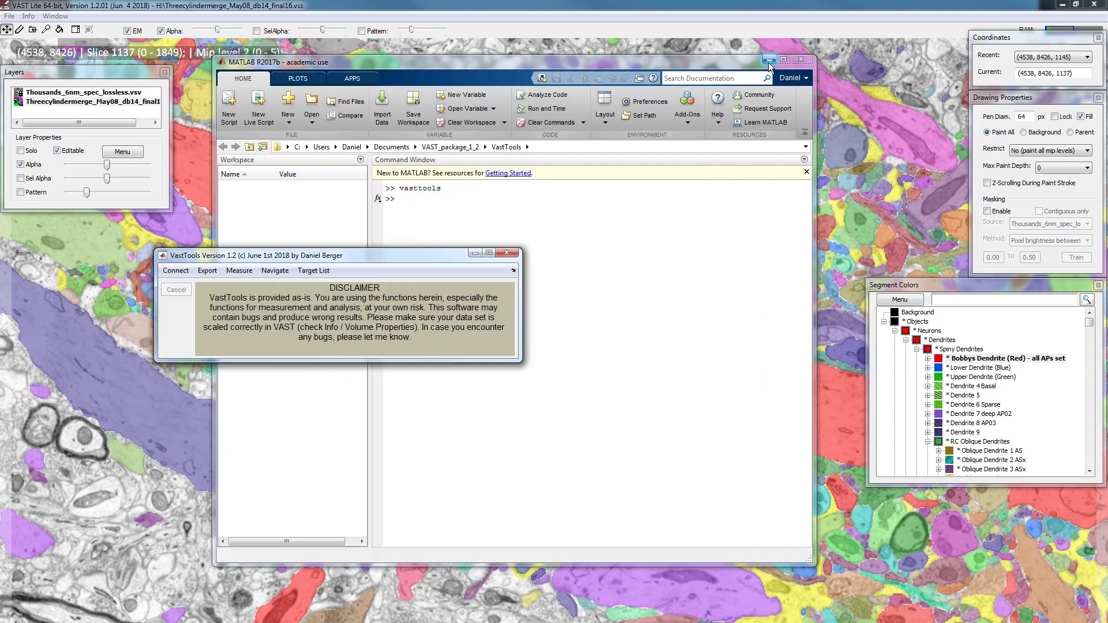
left_click(770, 60)
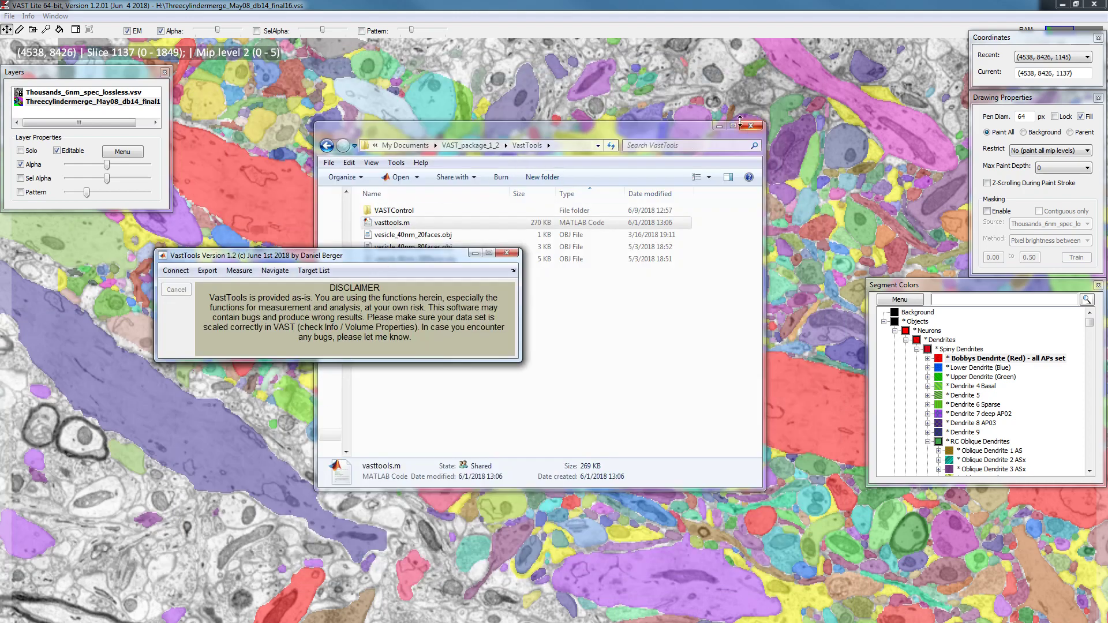
left_click(720, 125)
left_click_drag(378, 264, 580, 244)
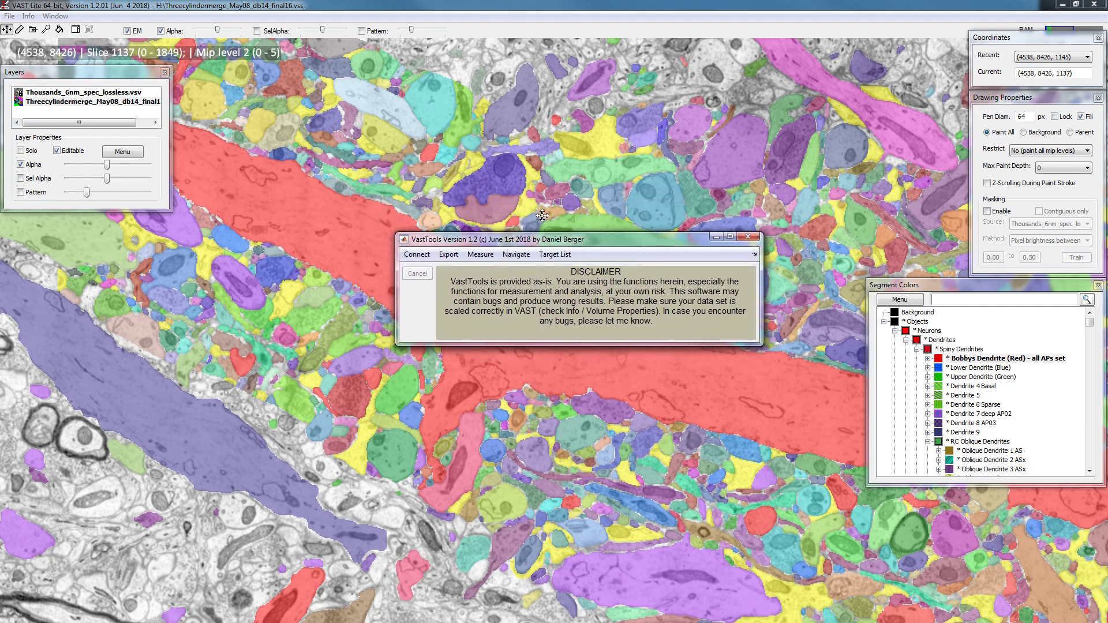
left_click_drag(507, 239, 494, 205)
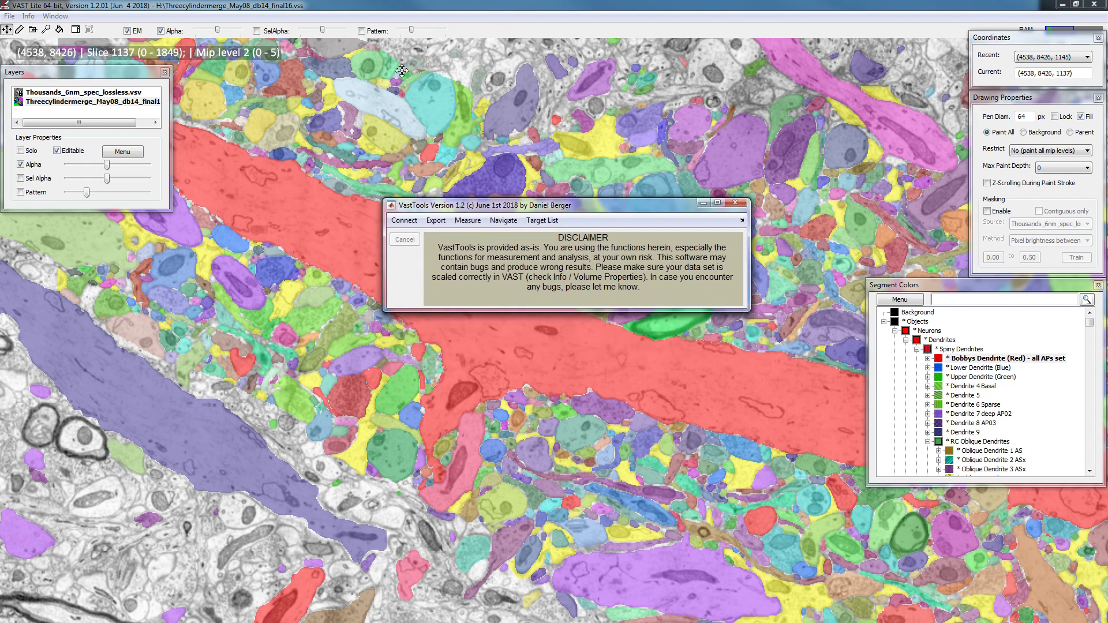
Step: Switch back to VAST and show the Remote Control API Server window, placed over the middle of the image
left_click(372, 7)
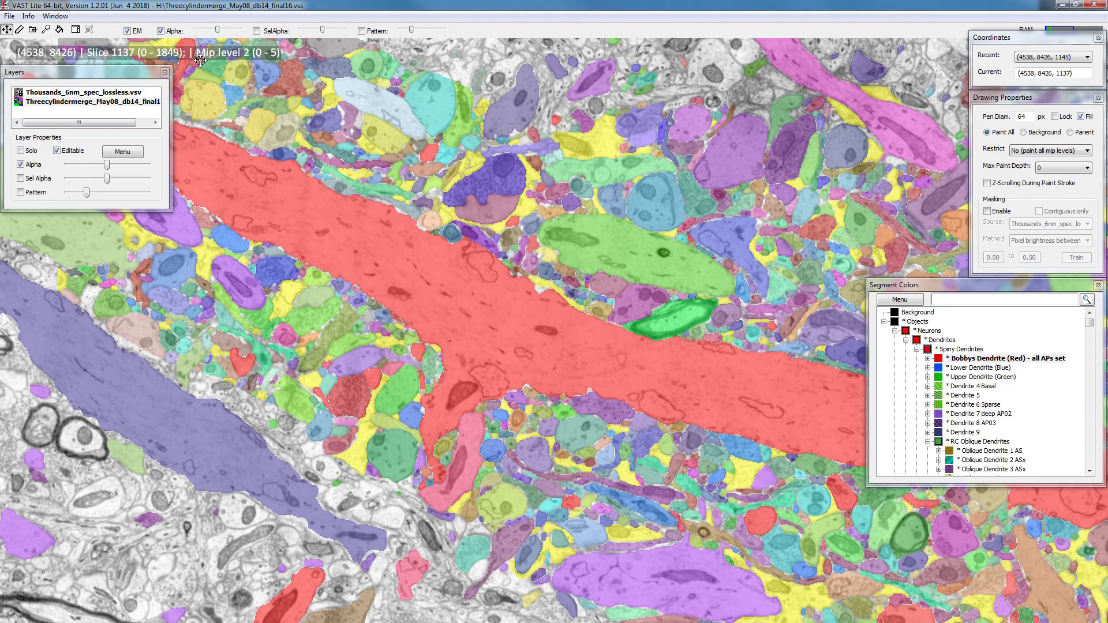
left_click(56, 17)
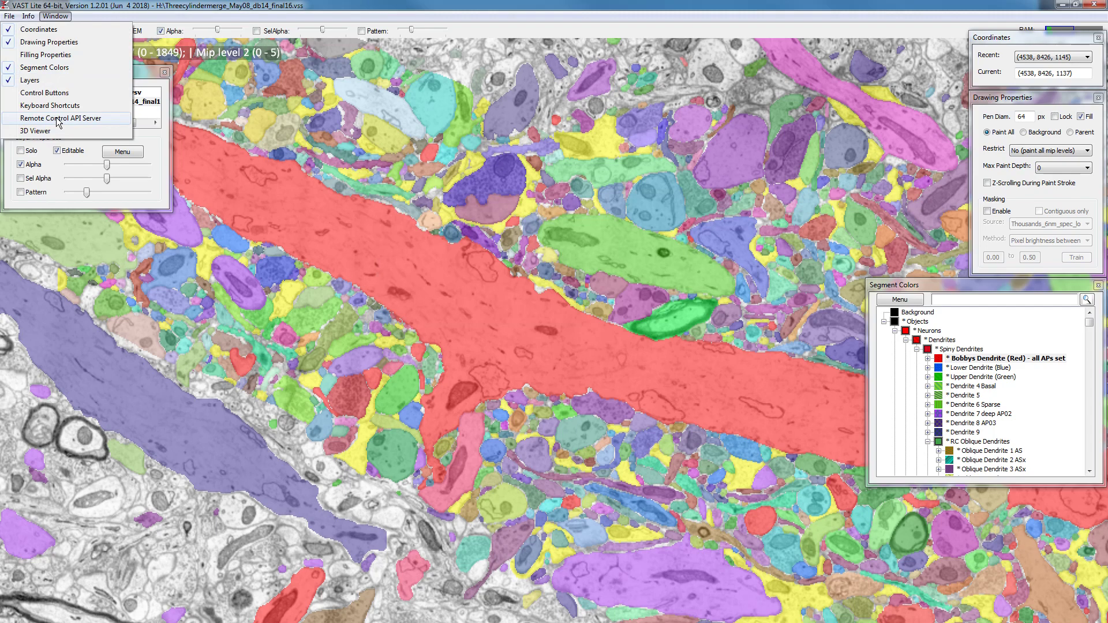
left_click(57, 119)
left_click(57, 120)
left_click_drag(141, 38, 568, 167)
left_click(55, 16)
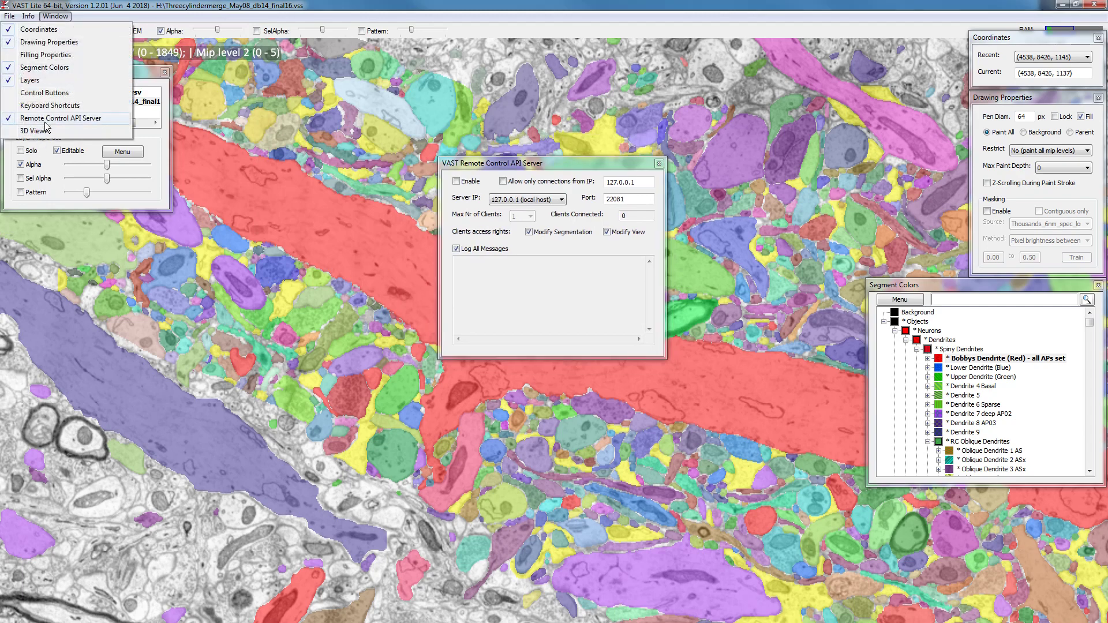
left_click(487, 167)
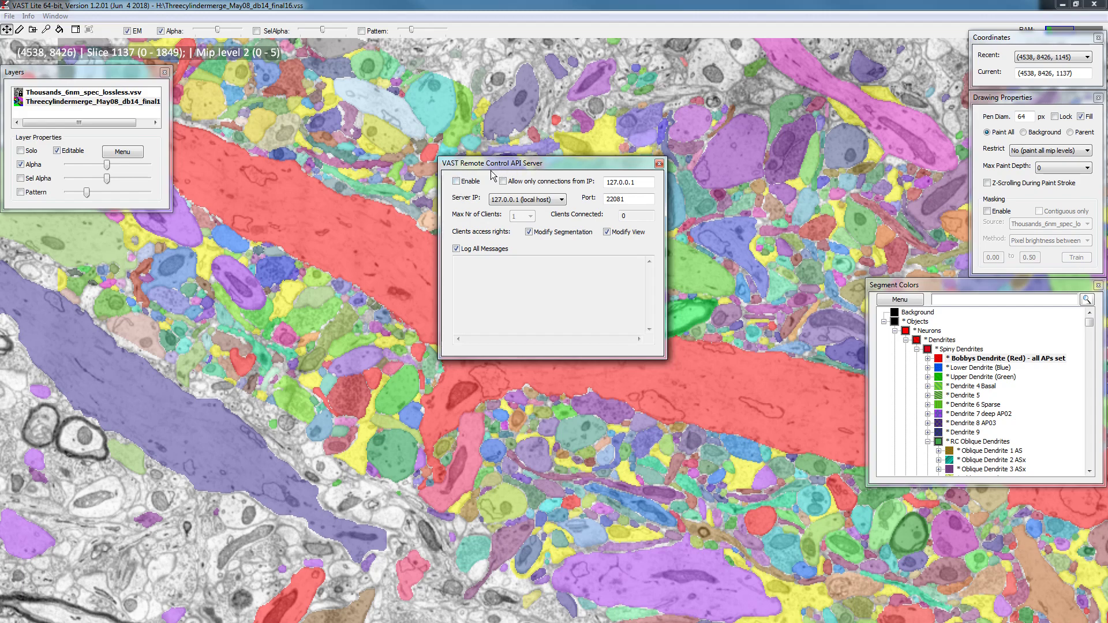
Step: Enable the remote control API server with the local host as server IP and move its window aside
left_click(457, 183)
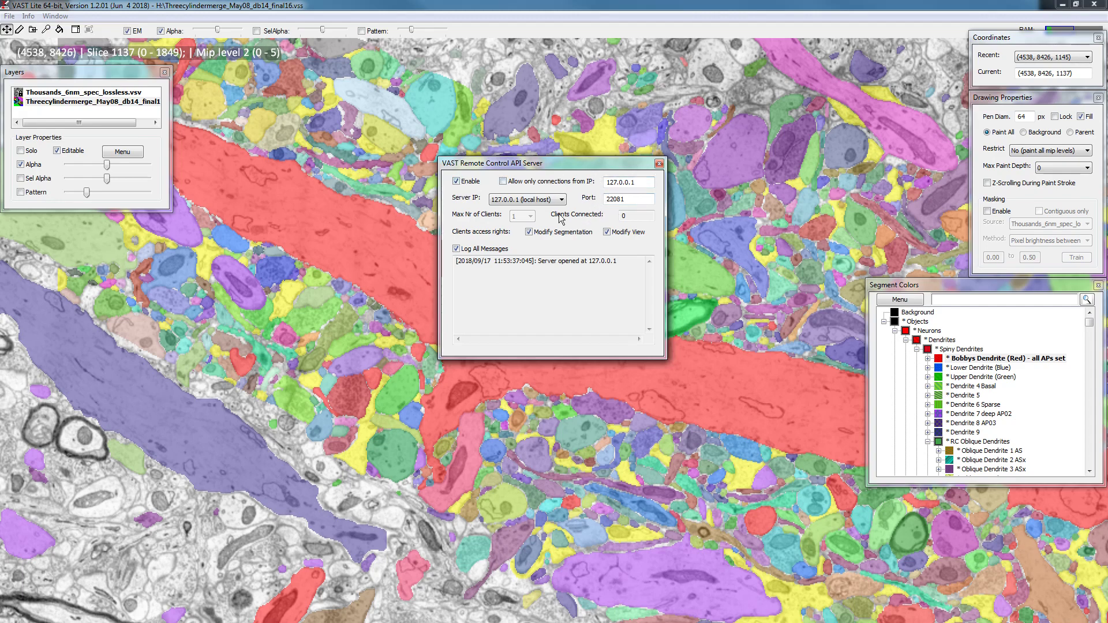
left_click(529, 203)
left_click_drag(550, 170, 445, 138)
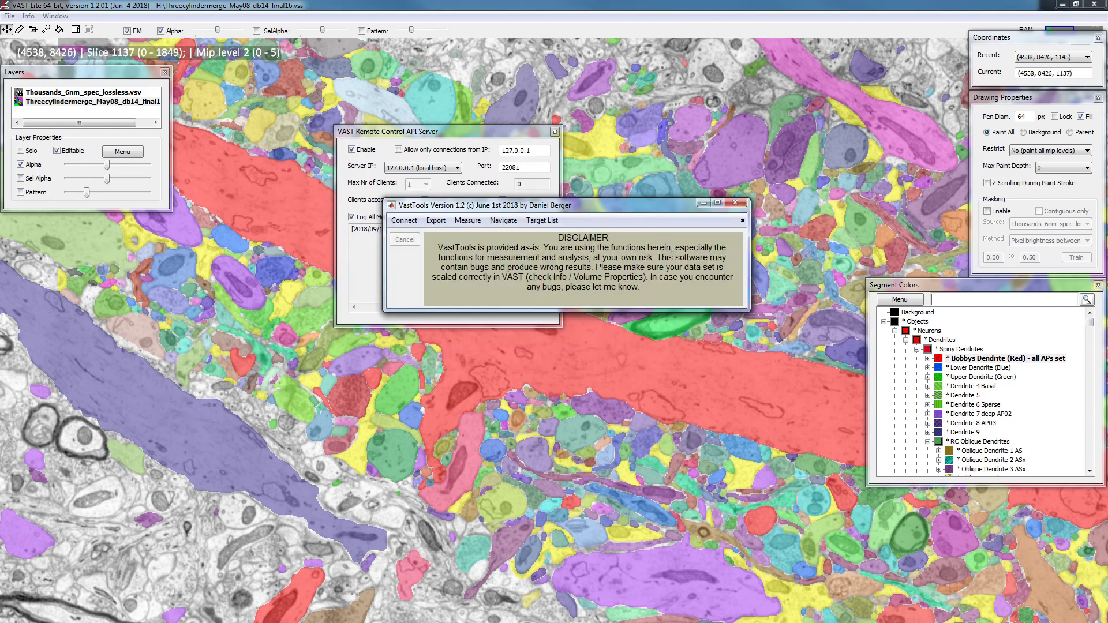
Step: Place the VastTools window below the API server window and connect VastTools to VAST
left_click_drag(598, 206, 561, 342)
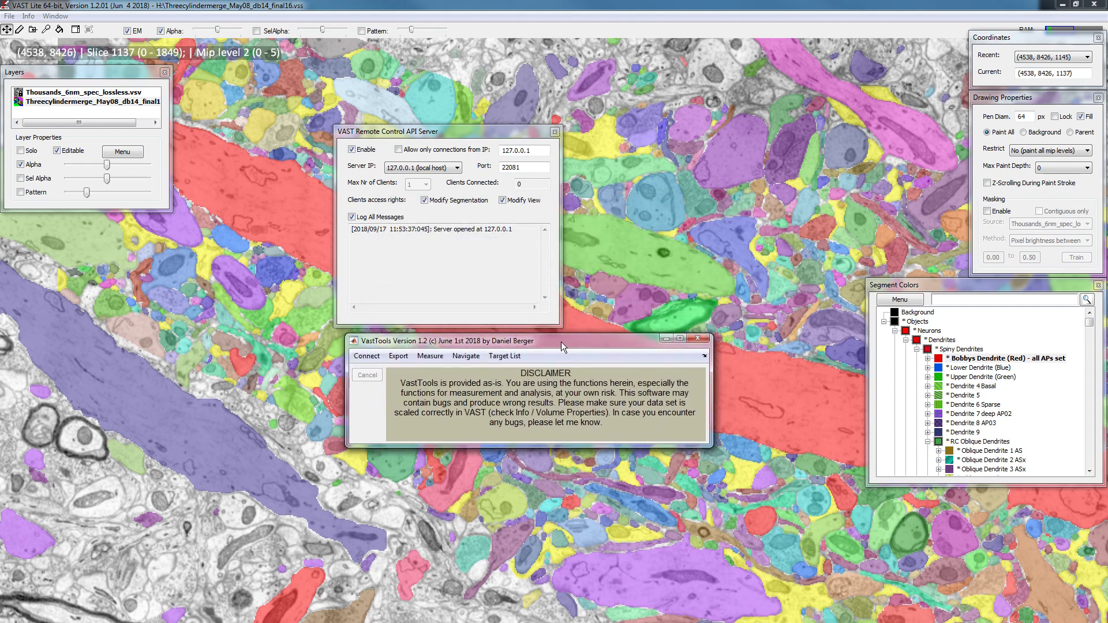
left_click(369, 357)
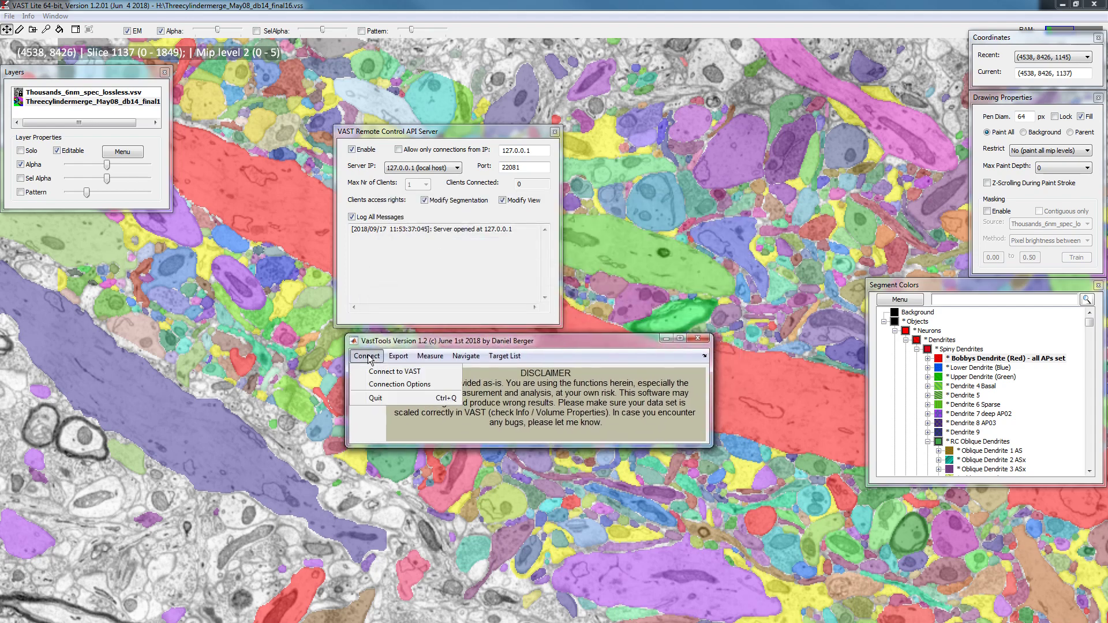
left_click(395, 372)
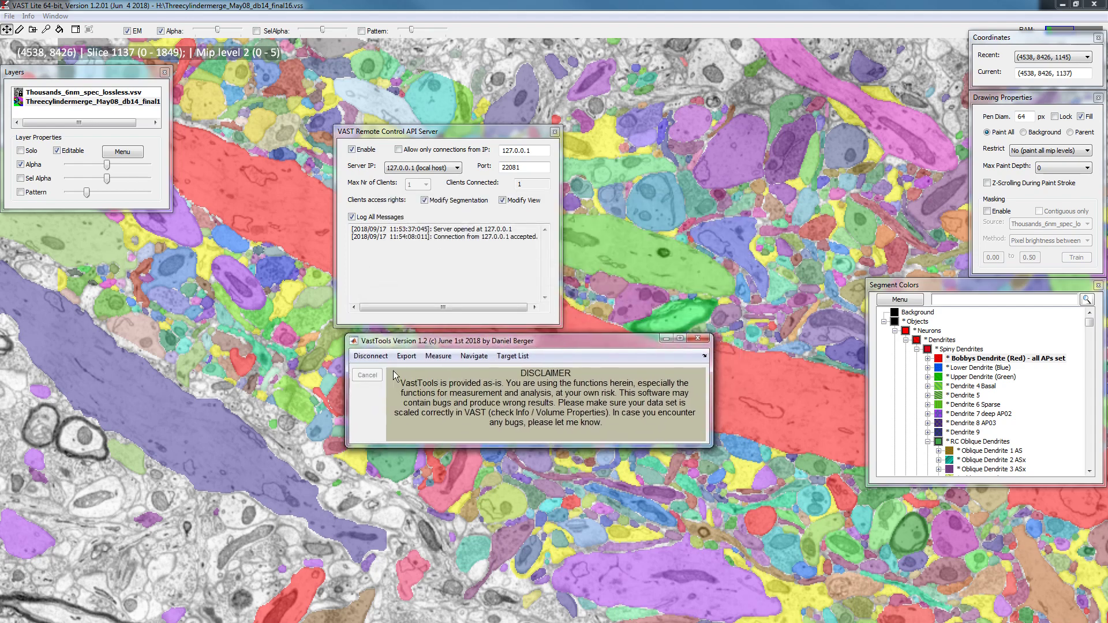
Step: Disconnect VastTools from VAST and connect it again
left_click(371, 358)
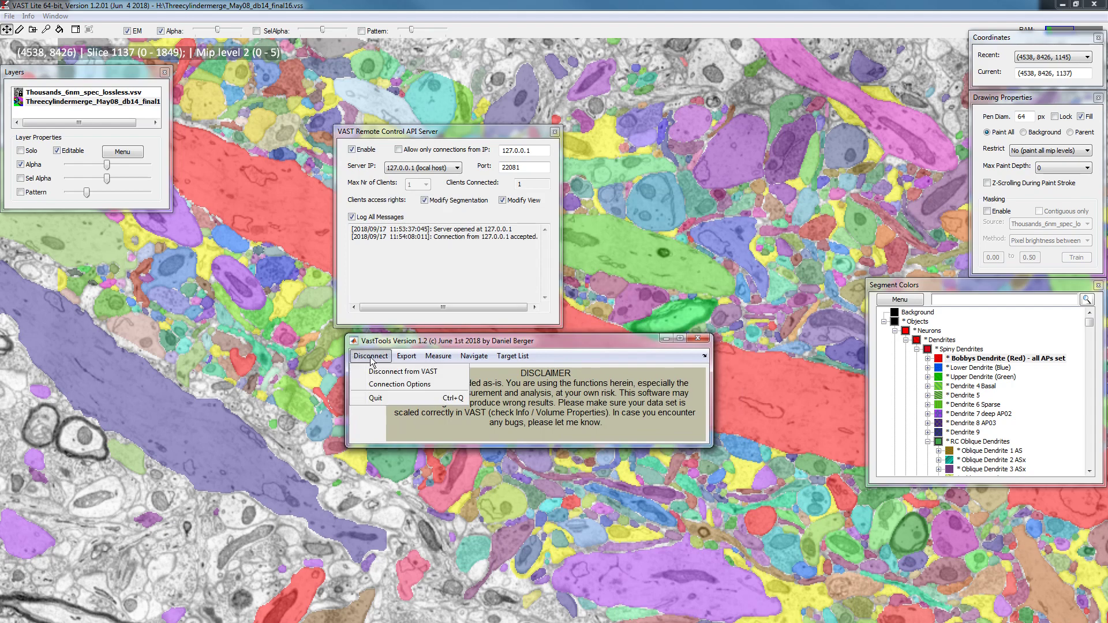
left_click(382, 373)
left_click(367, 356)
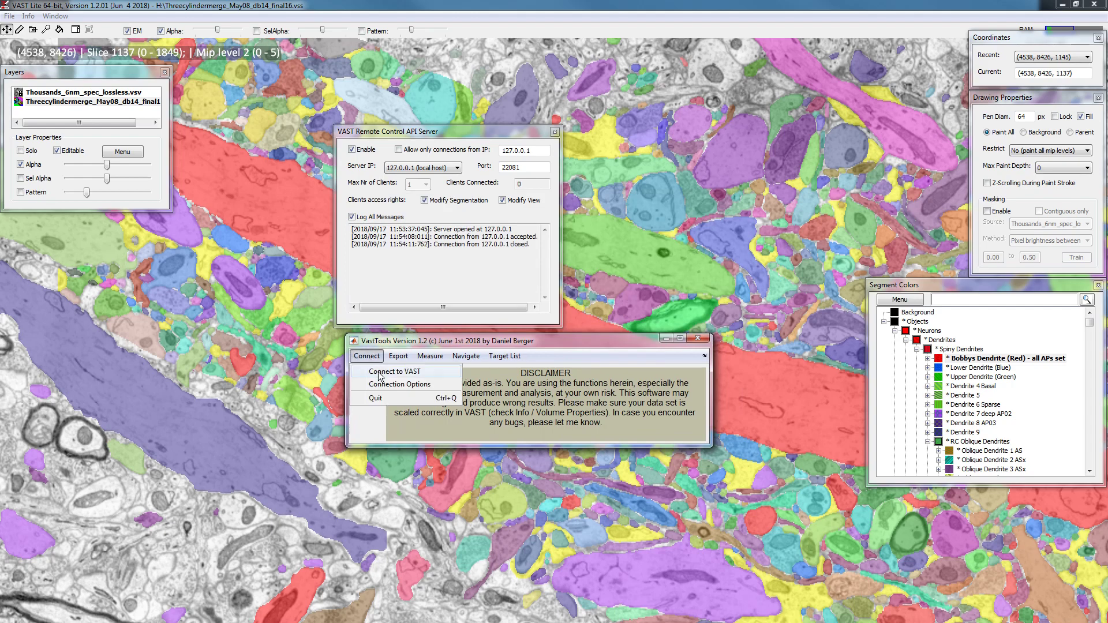
left_click(380, 373)
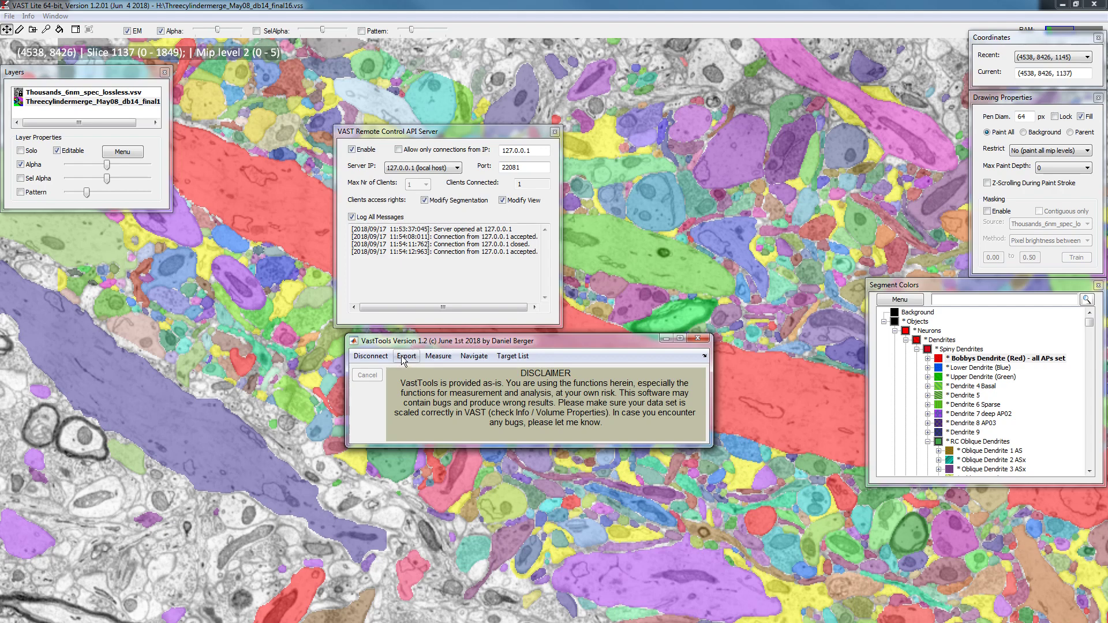
Step: Open the VastTools export settings for 3D objects as OBJ files and arrange both VastTools windows side by side
left_click_drag(415, 341, 455, 275)
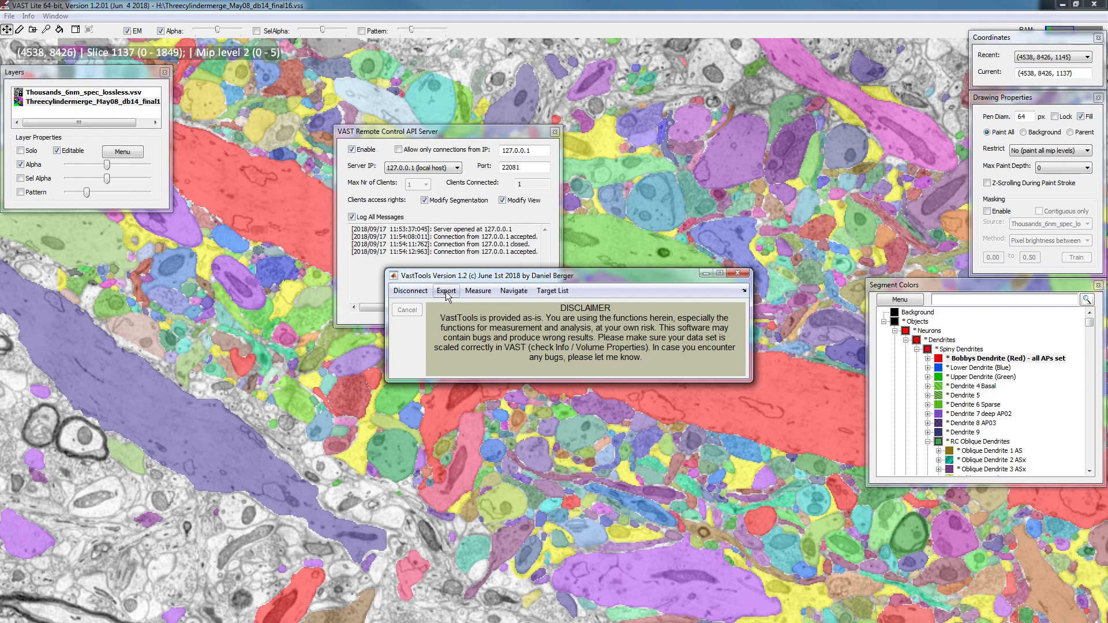
left_click(448, 295)
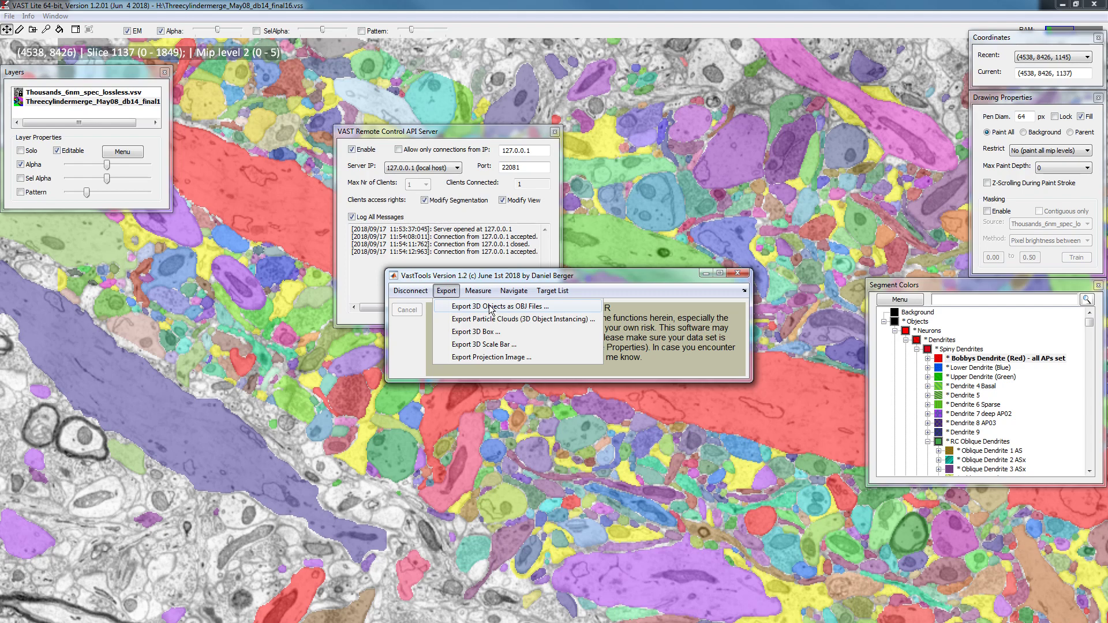
left_click(490, 307)
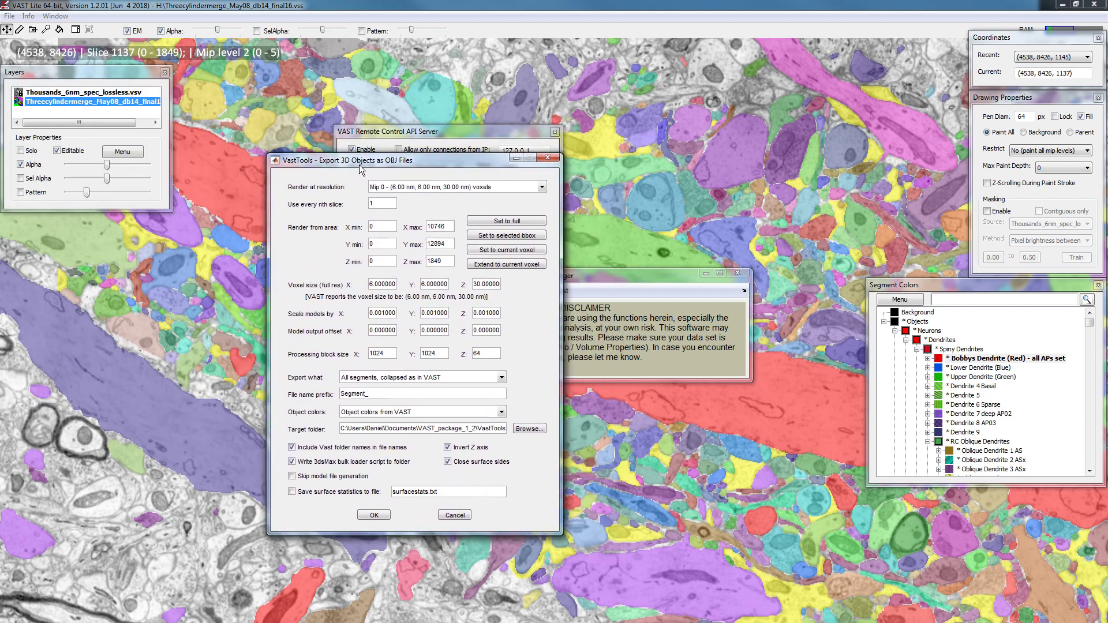
left_click_drag(323, 195, 257, 193)
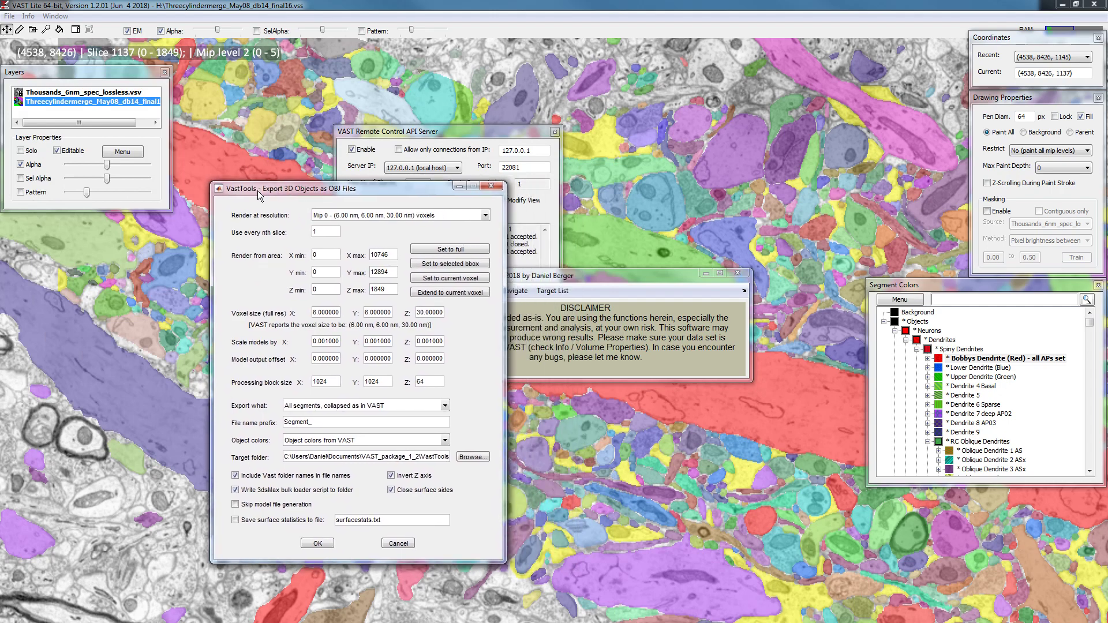
left_click_drag(576, 276, 722, 273)
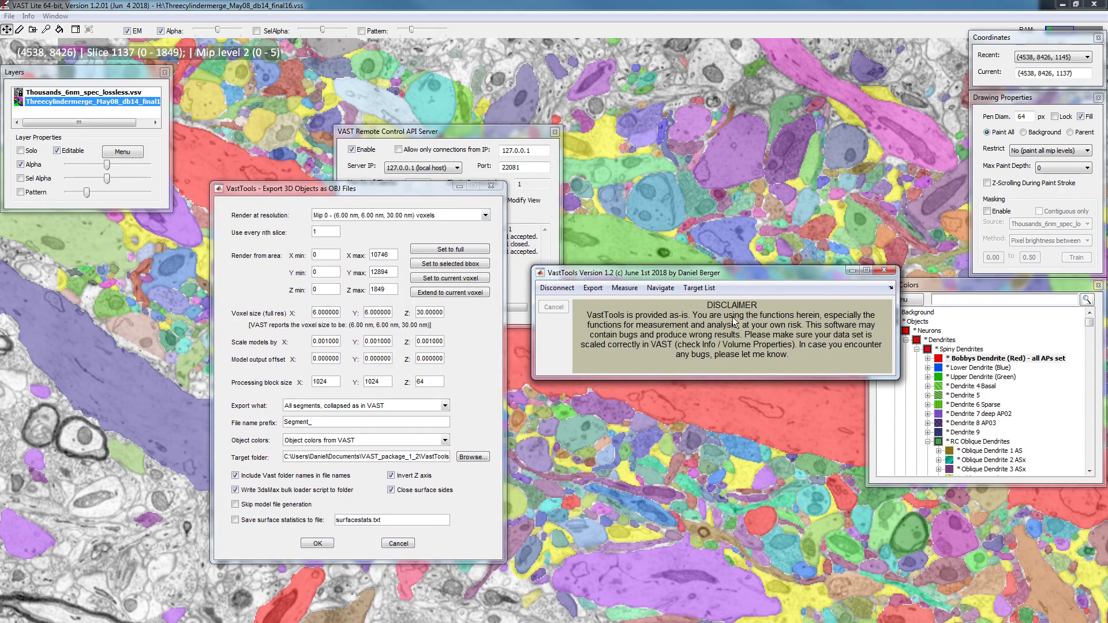
left_click_drag(336, 190, 363, 194)
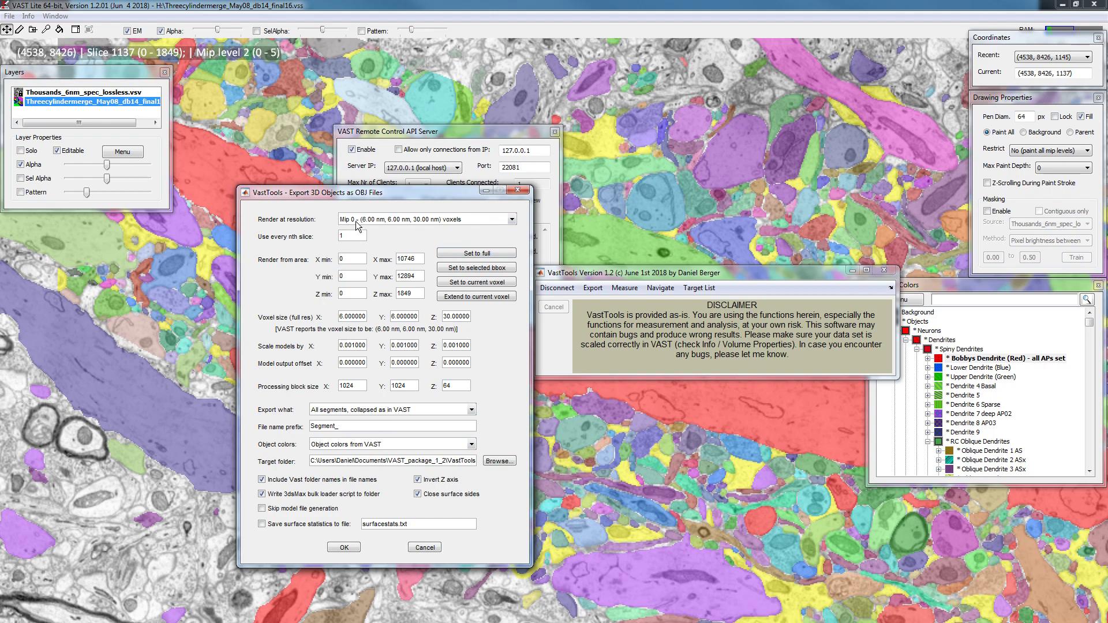
Step: Set the export render resolution to Mip 3 (48.00 nm, 48.00 nm, 30.00 nm) and switch back to the VAST window
left_click(513, 220)
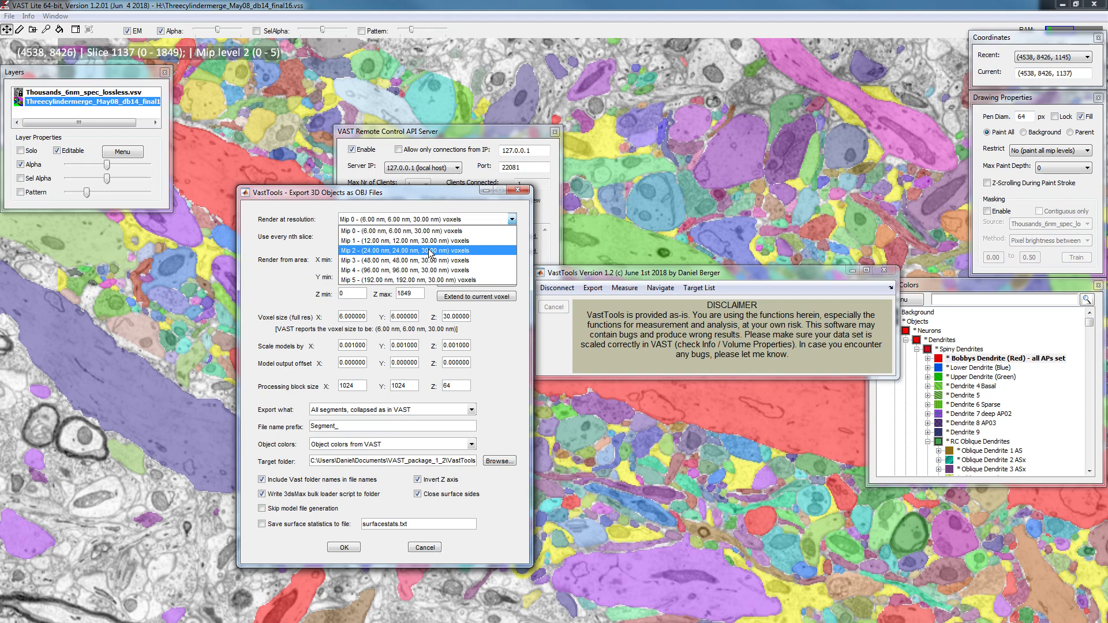
left_click(407, 262)
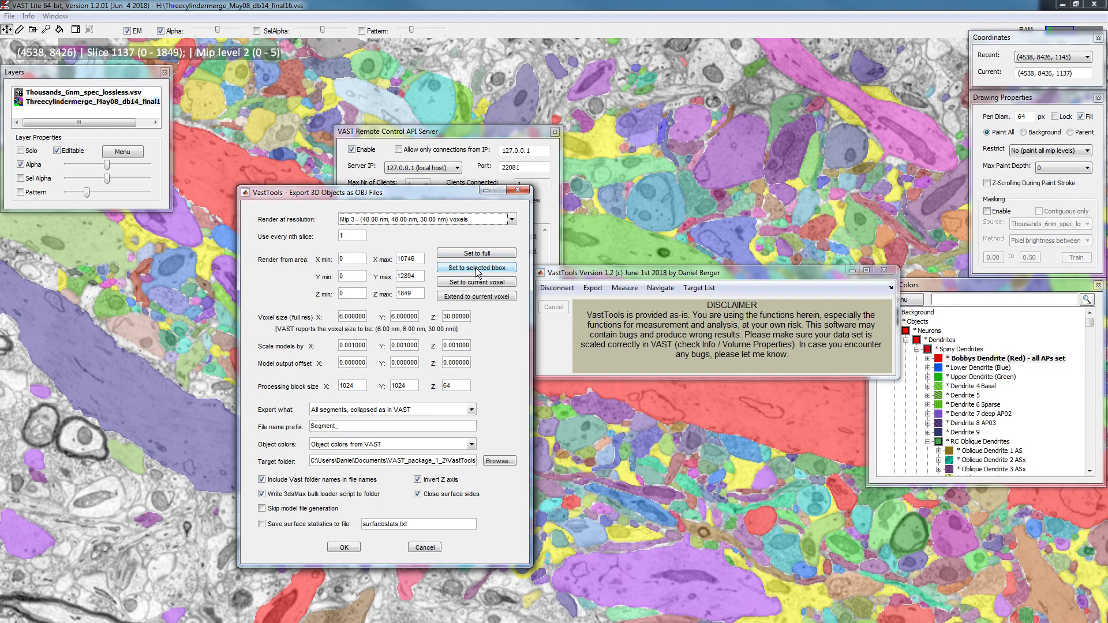
left_click(616, 6)
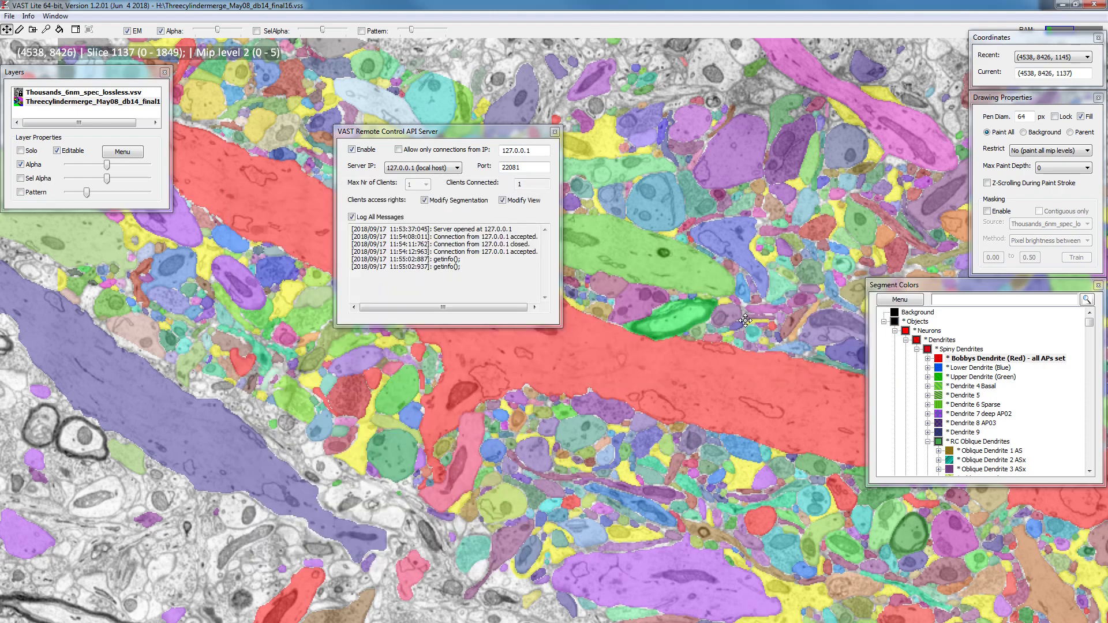
Step: Move the API server window next to the Layers window, select segment BD Spine 4 -Sg, and display only the selected segment's overlay
left_click(483, 142)
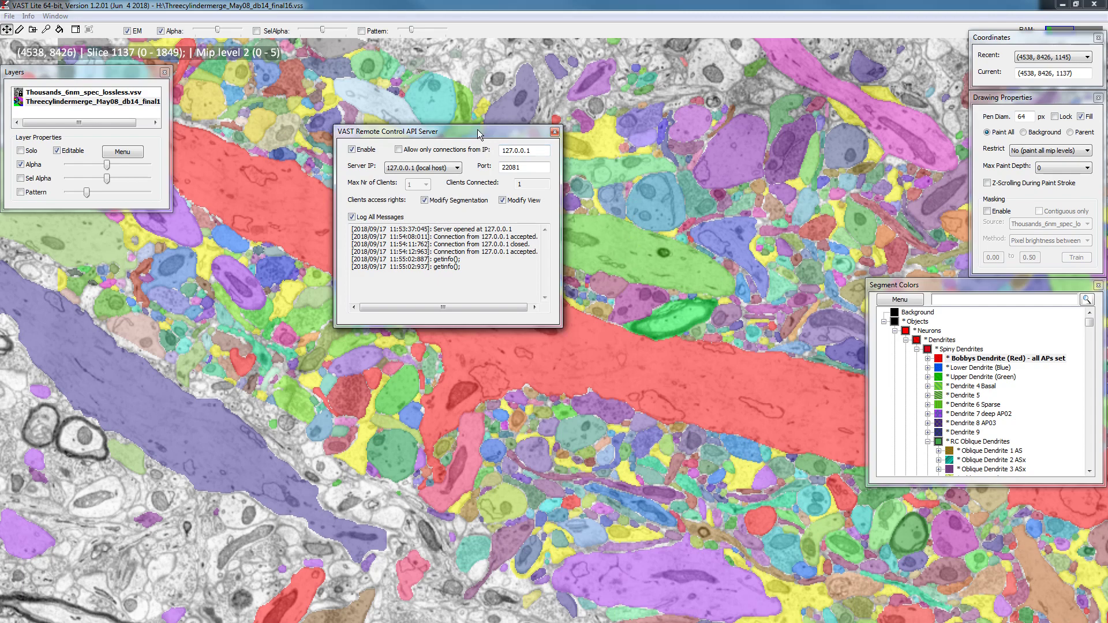
left_click_drag(478, 134, 286, 102)
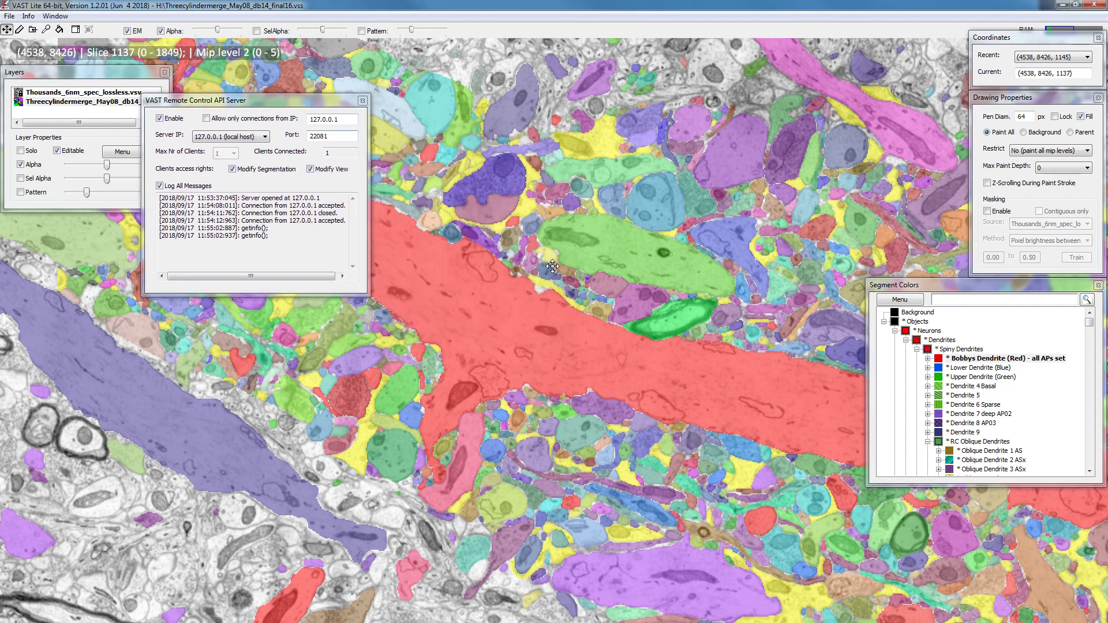
left_click(513, 217)
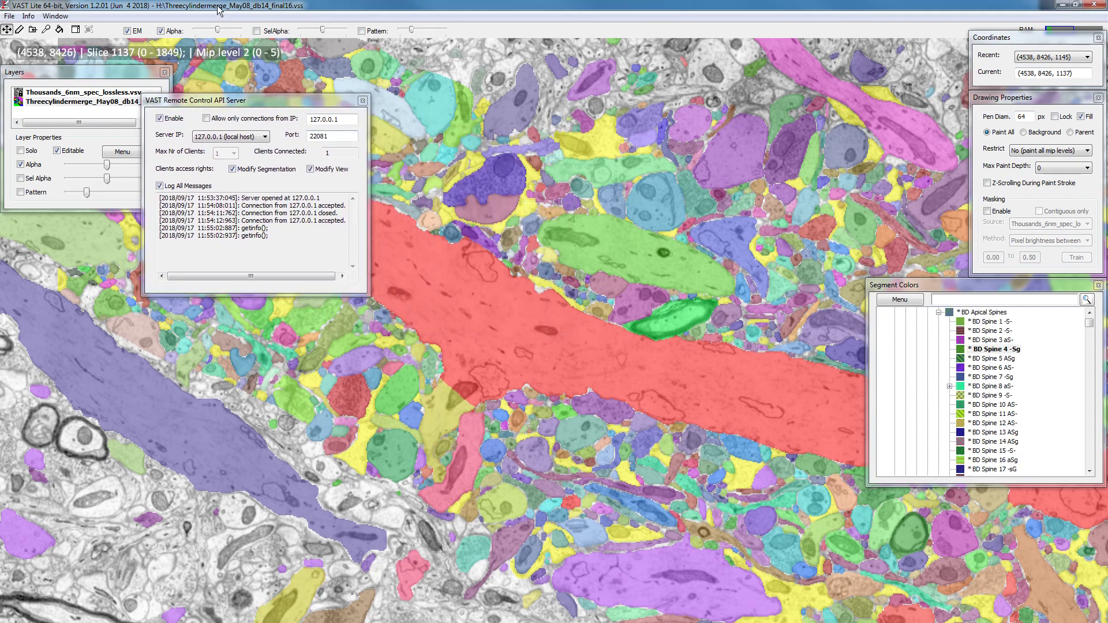
left_click(269, 31)
left_click(161, 31)
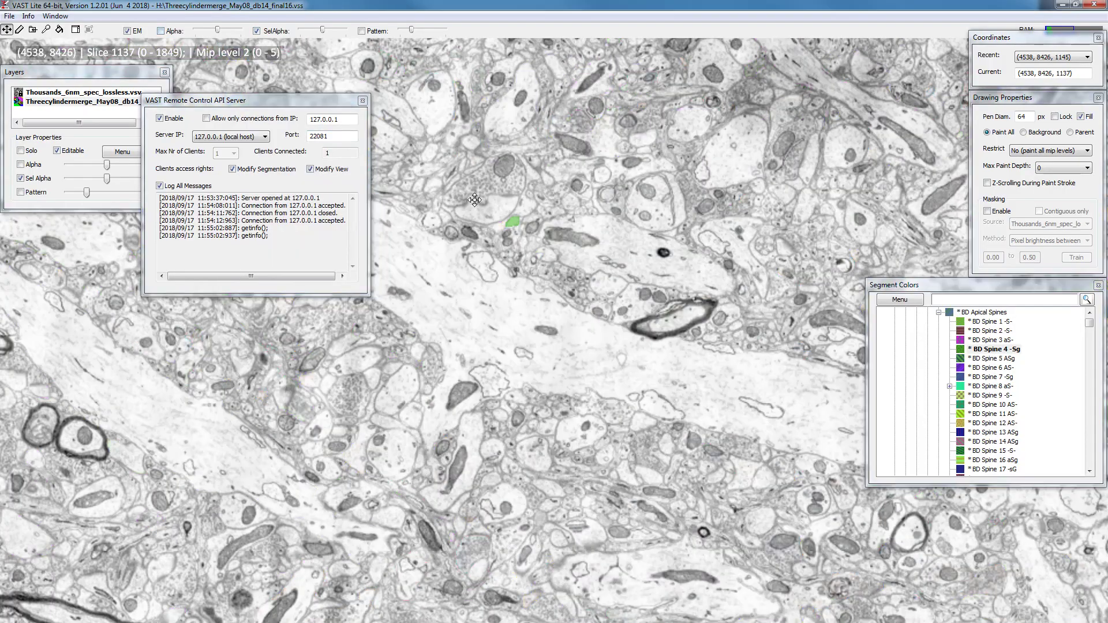
Step: Examine the extent of the green BD Spine 4 -Sg segment through the slices at closer zoom
scroll(524, 233, "up", 1)
scroll(524, 233, "up", 10)
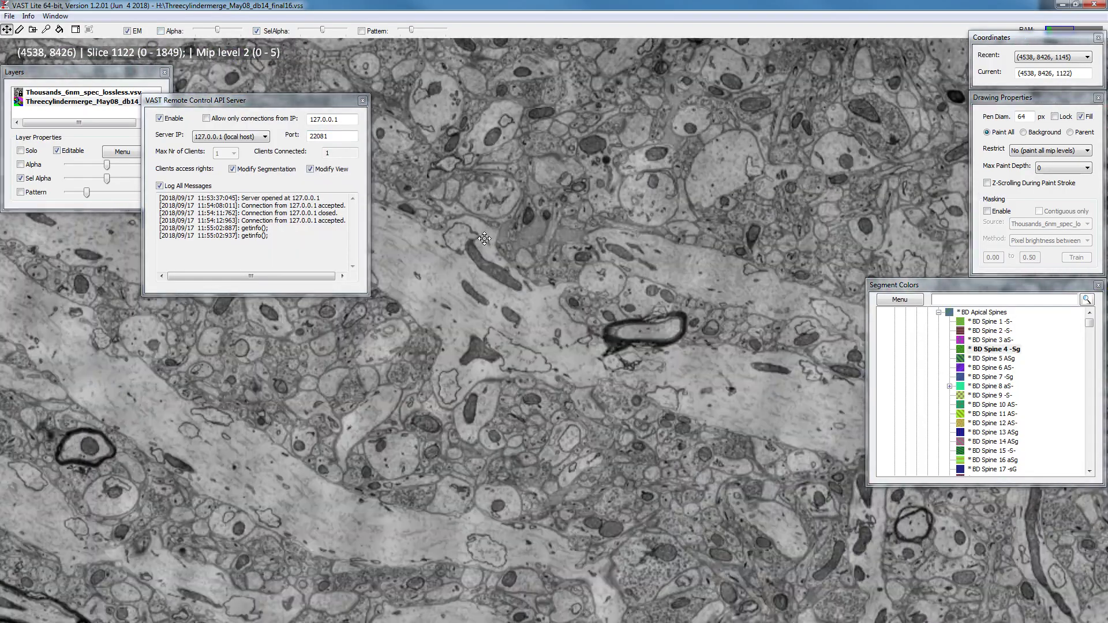
scroll(483, 243, "down", 15)
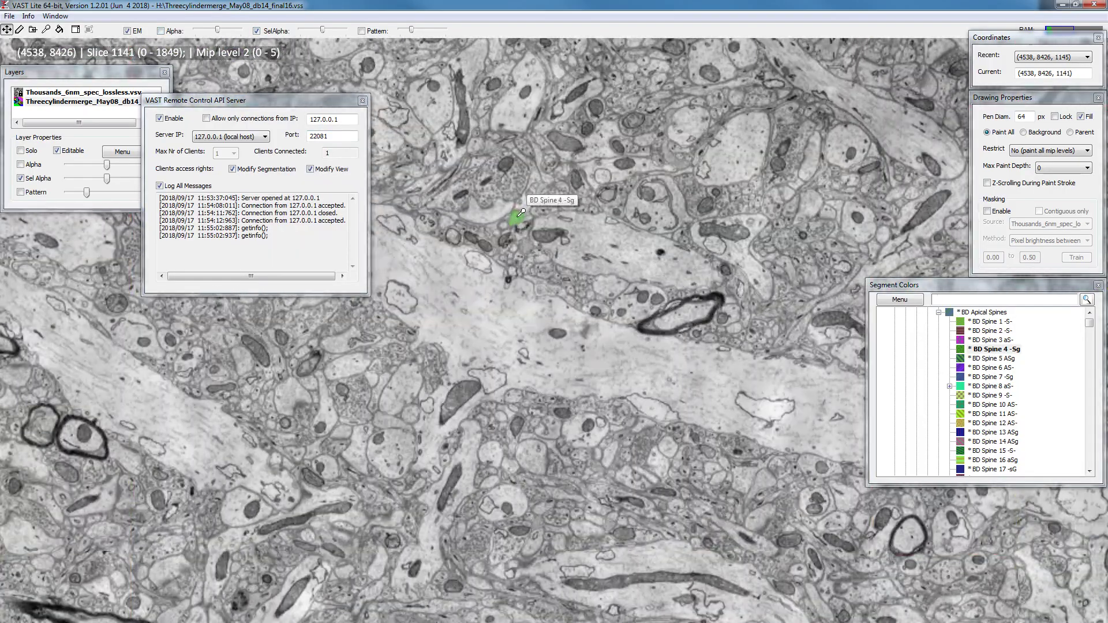
scroll(519, 195, "up", 2)
scroll(520, 195, "up", 2)
left_click_drag(498, 127, 550, 317)
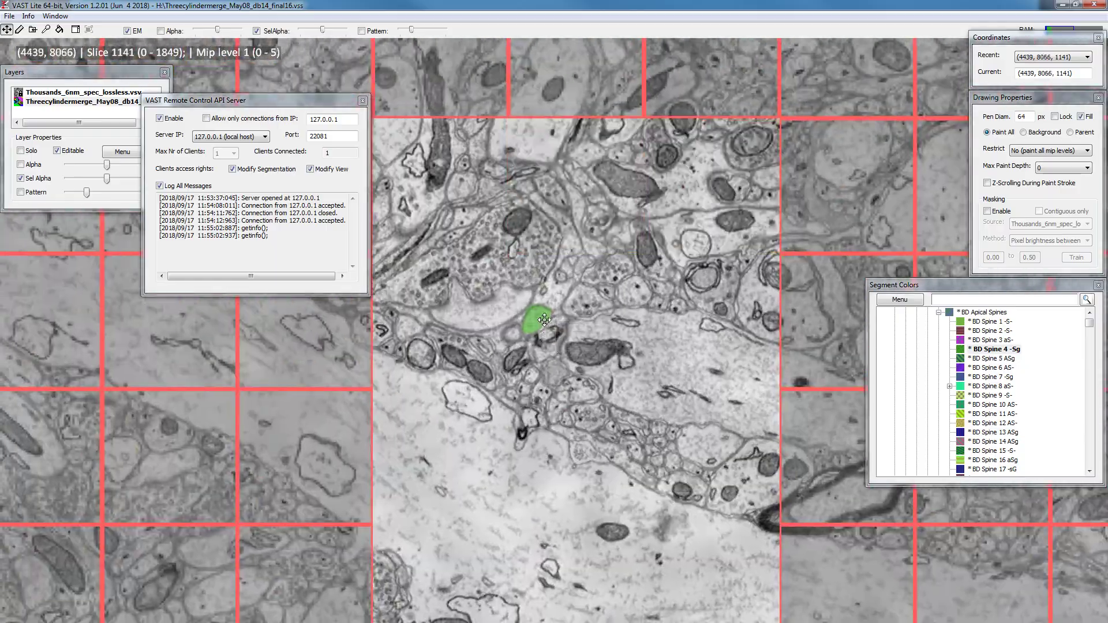
scroll(523, 319, "down", 20)
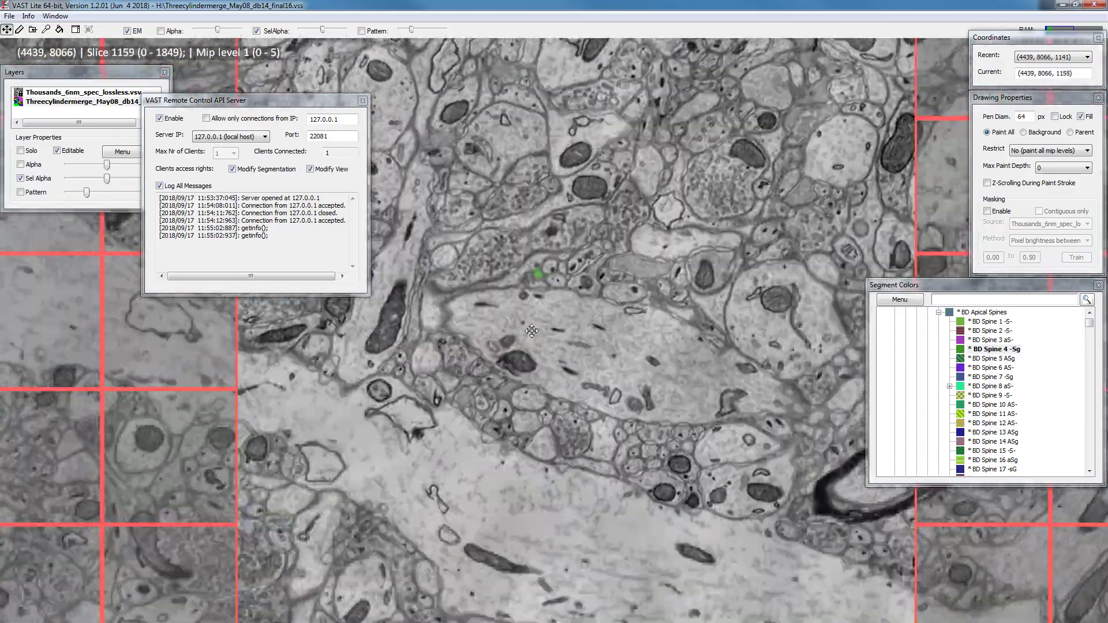
scroll(523, 319, "up", 5)
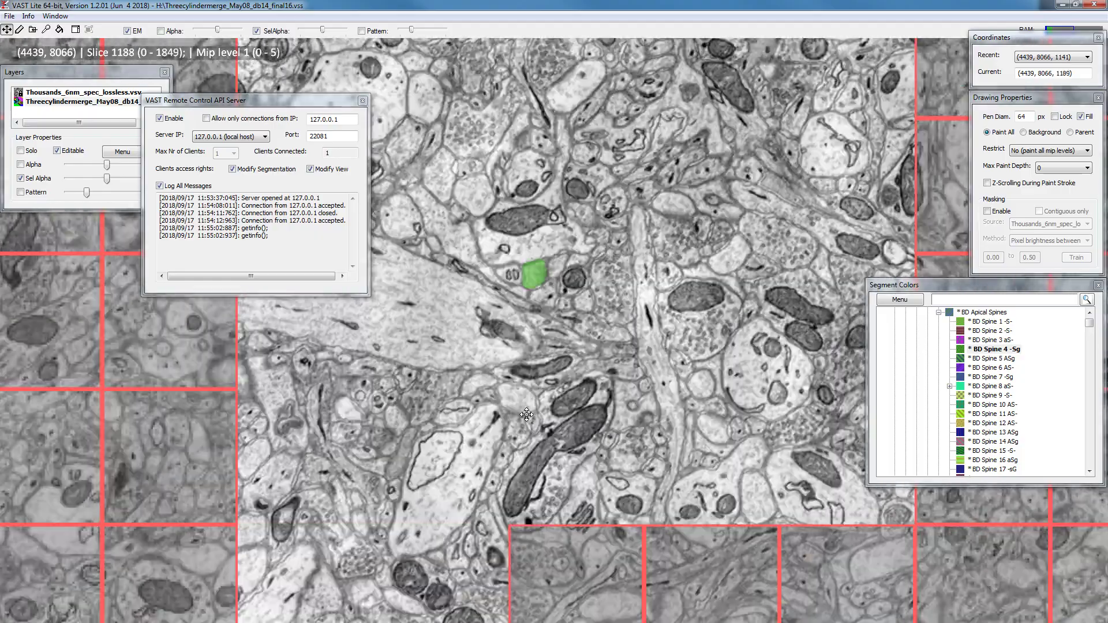
scroll(513, 495, "up", 12)
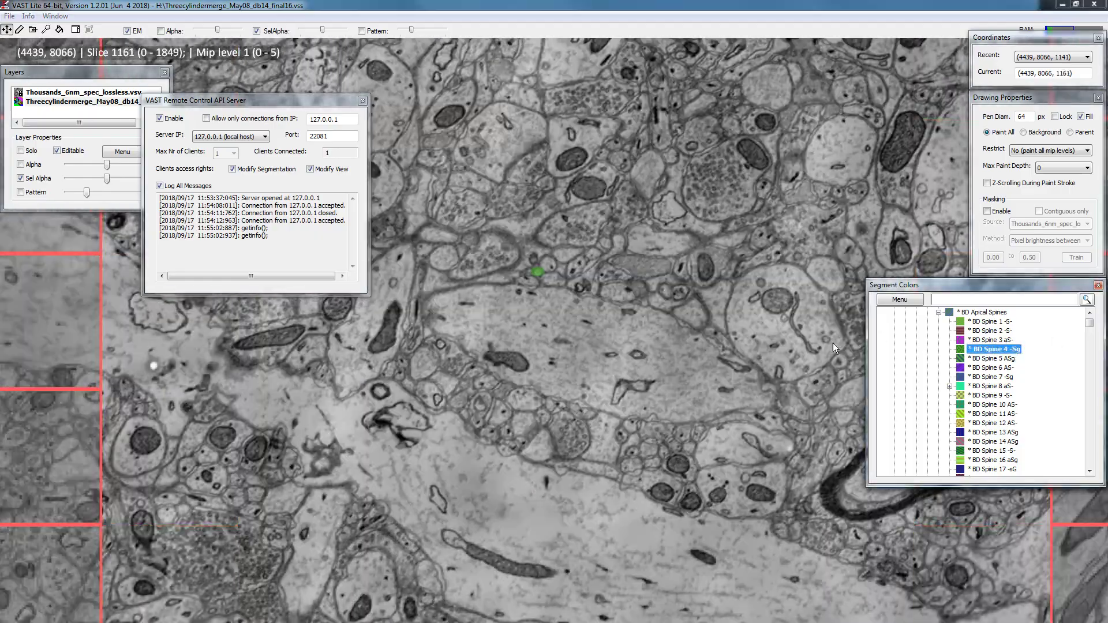
Step: View the segment information of BD Spine 4 -Sg, highlight its upper bounding box coordinates, and close the information
right_click(988, 349)
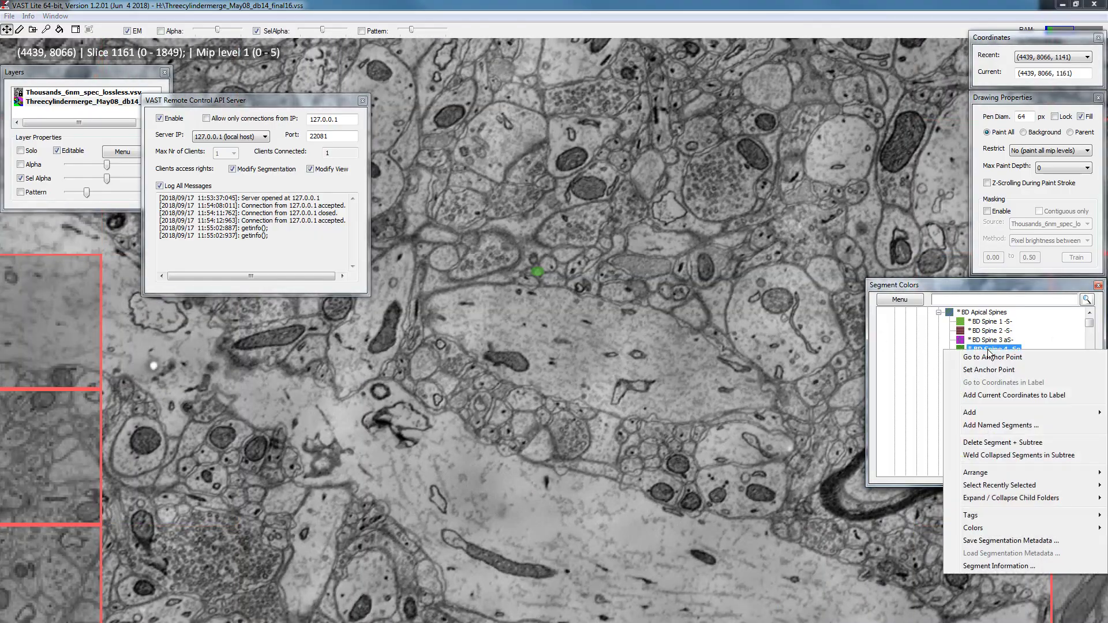
left_click(989, 568)
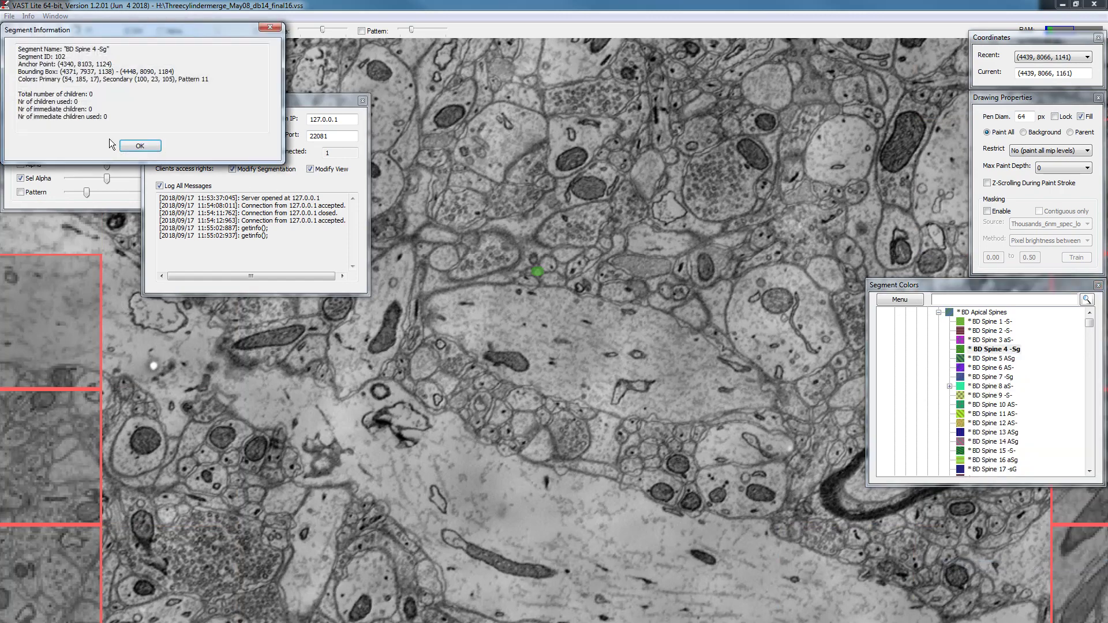
left_click_drag(108, 36, 532, 232)
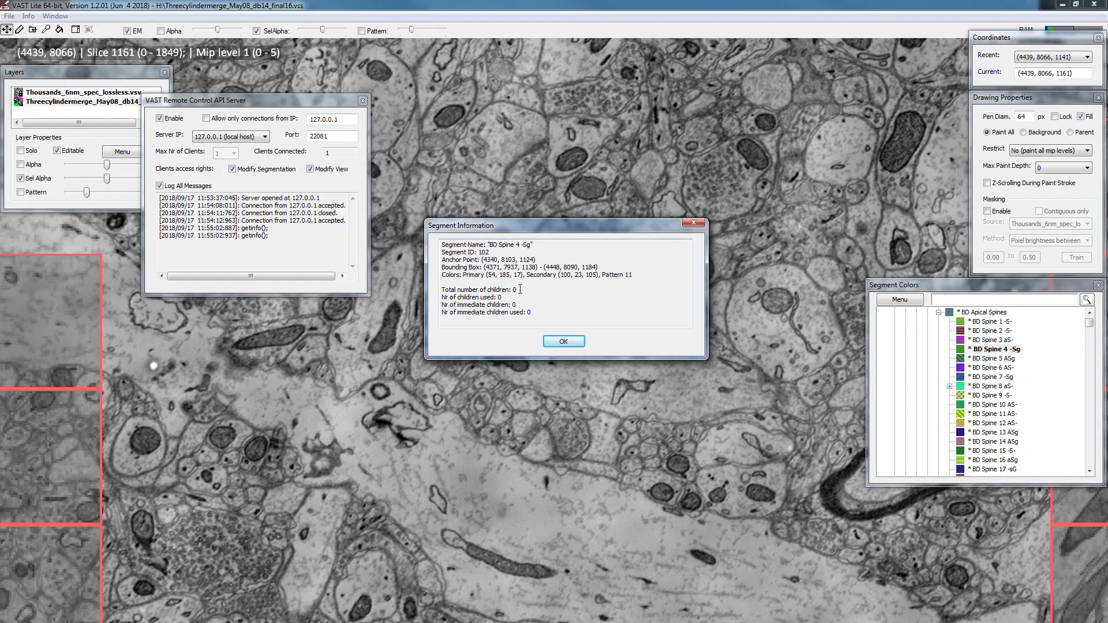
left_click_drag(485, 274, 595, 265)
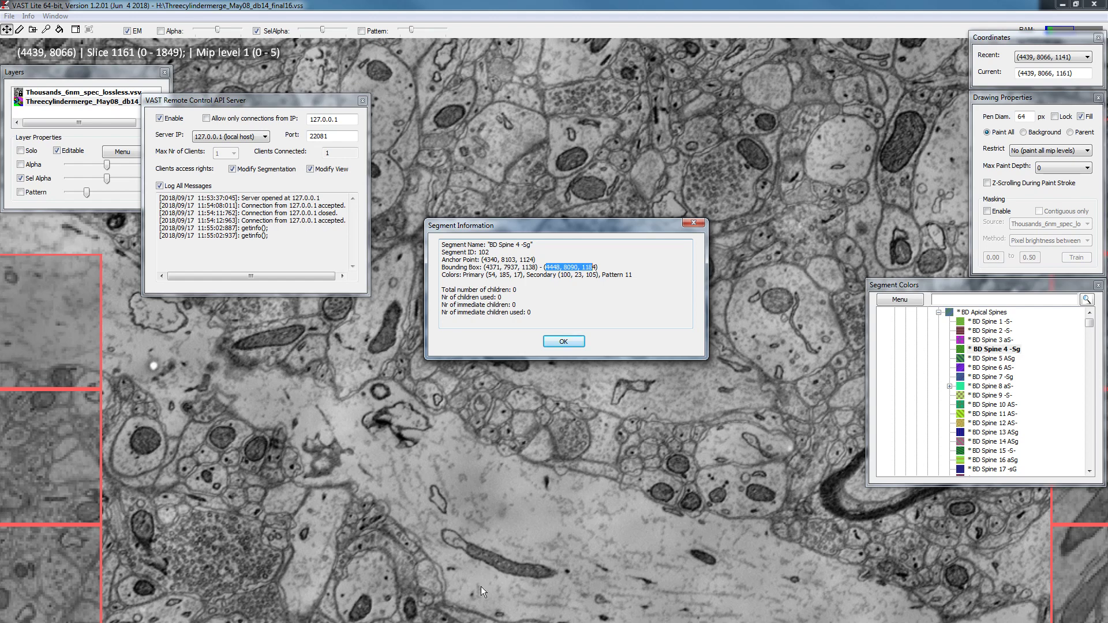
left_click(563, 341)
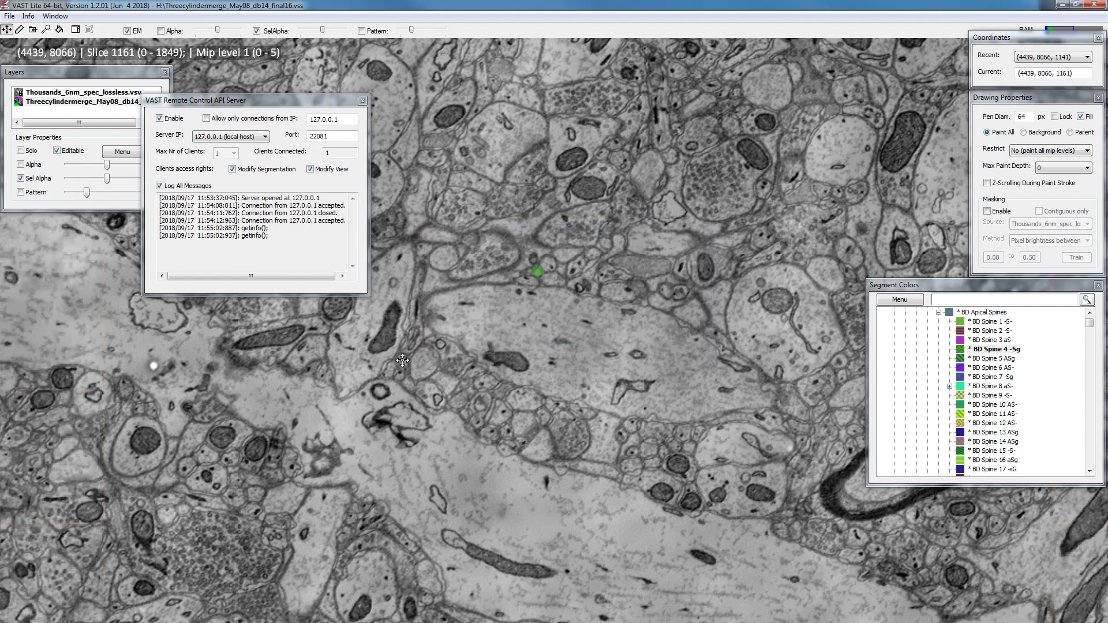
Step: Set the OBJ export area to the full volume, then to the bounding box of the selected segment BD Spine 4 -Sg
left_click(191, 202)
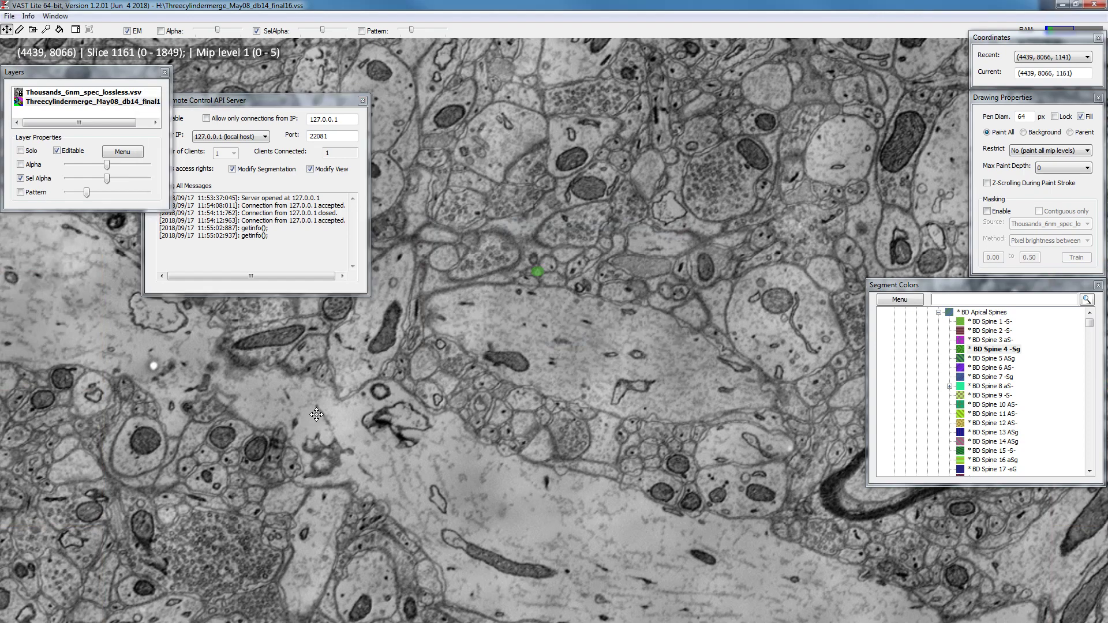
left_click(191, 202)
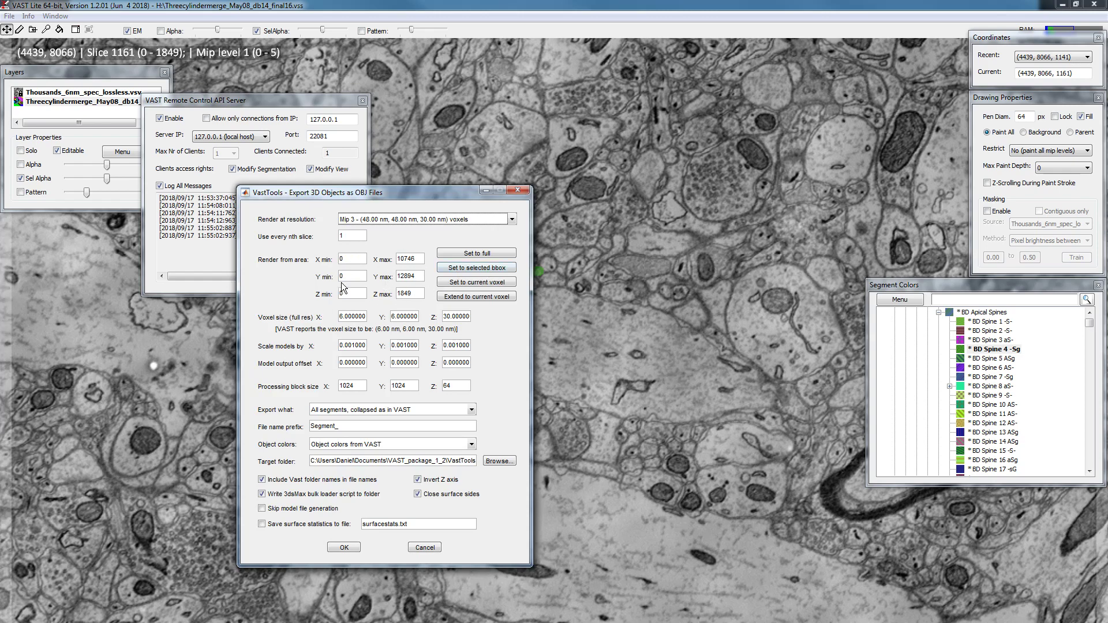
left_click(459, 255)
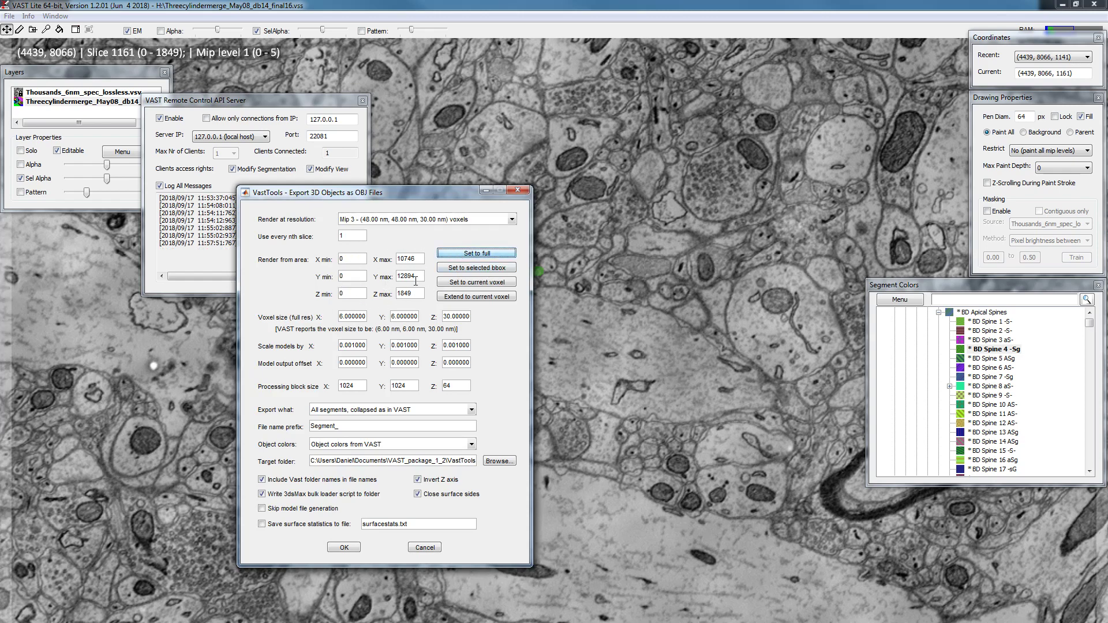
left_click(466, 269)
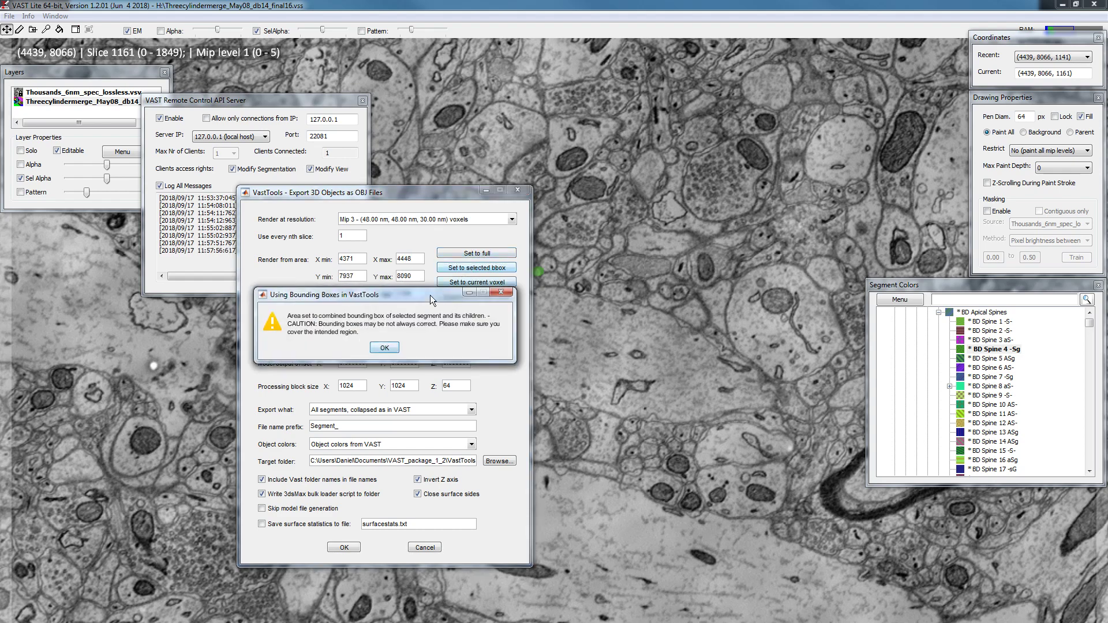
left_click(392, 345)
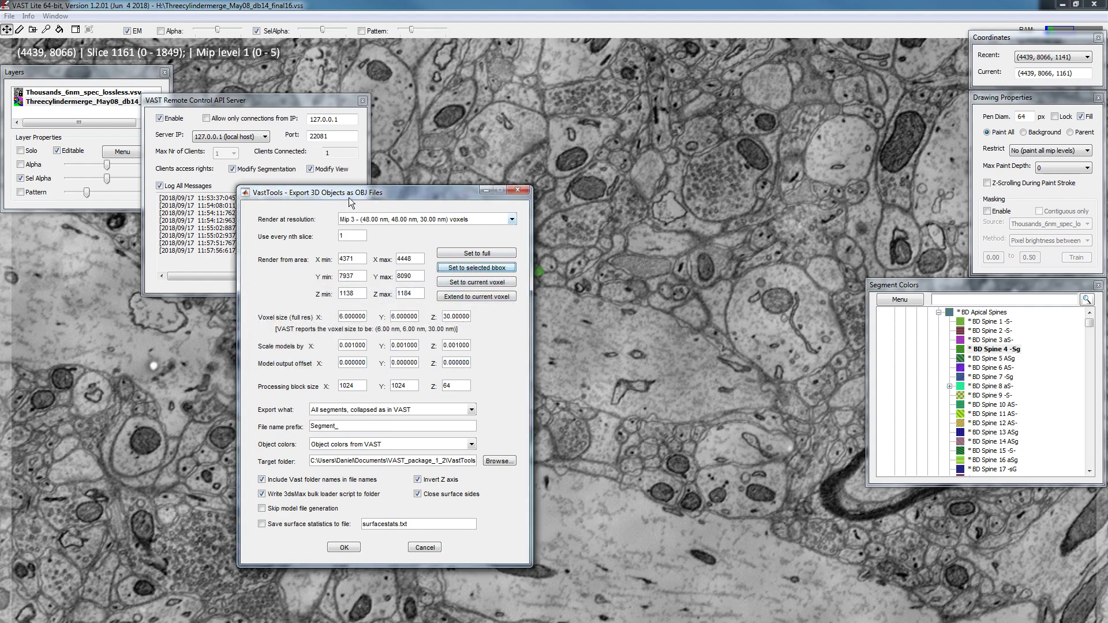
left_click_drag(348, 198, 473, 194)
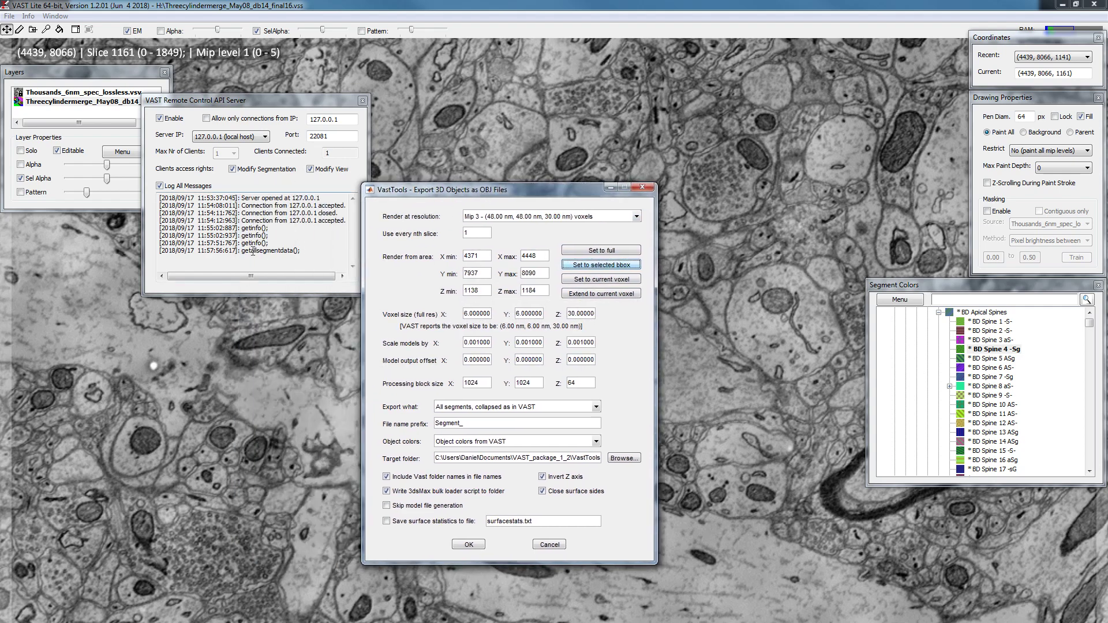
left_click(1004, 350)
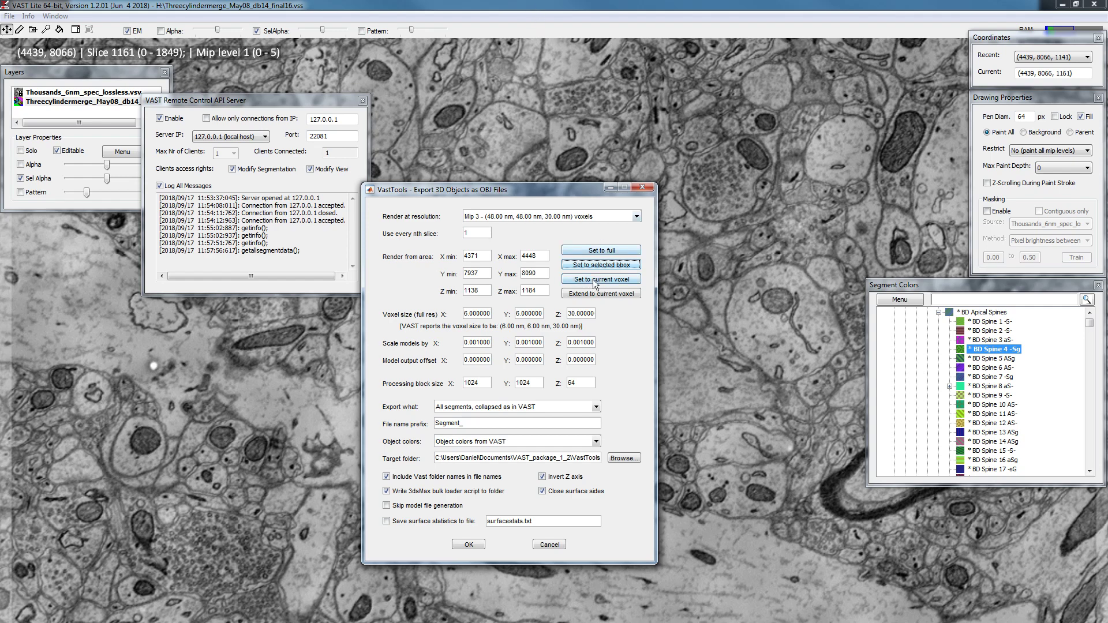
Step: Set the center cross opacity to 128 in the VAST preferences and accept the settings
left_click(535, 5)
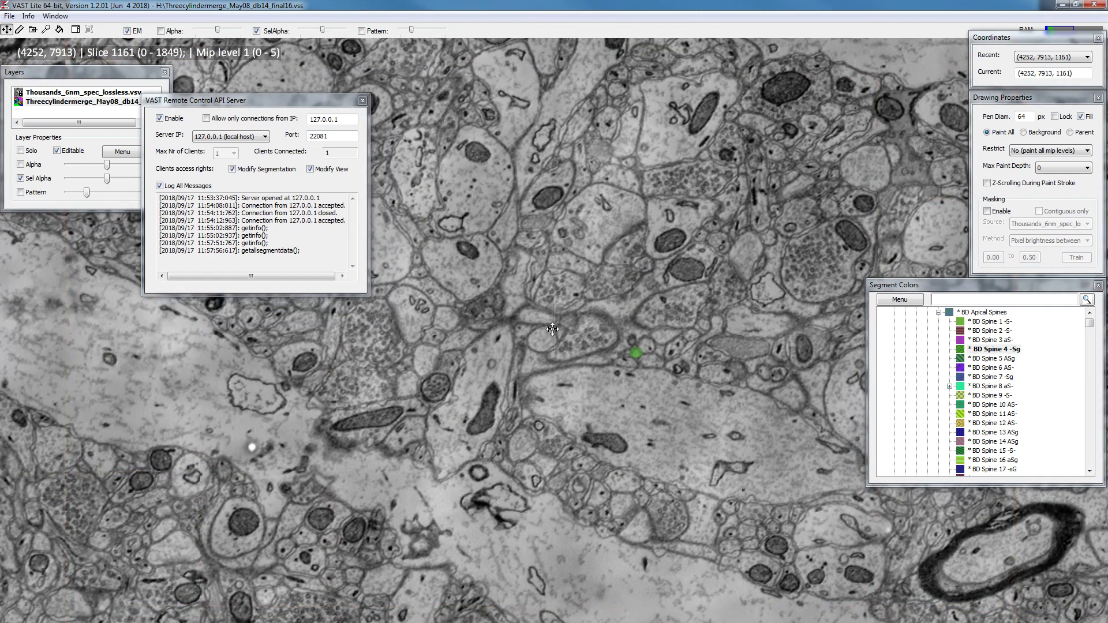
left_click(92, 102)
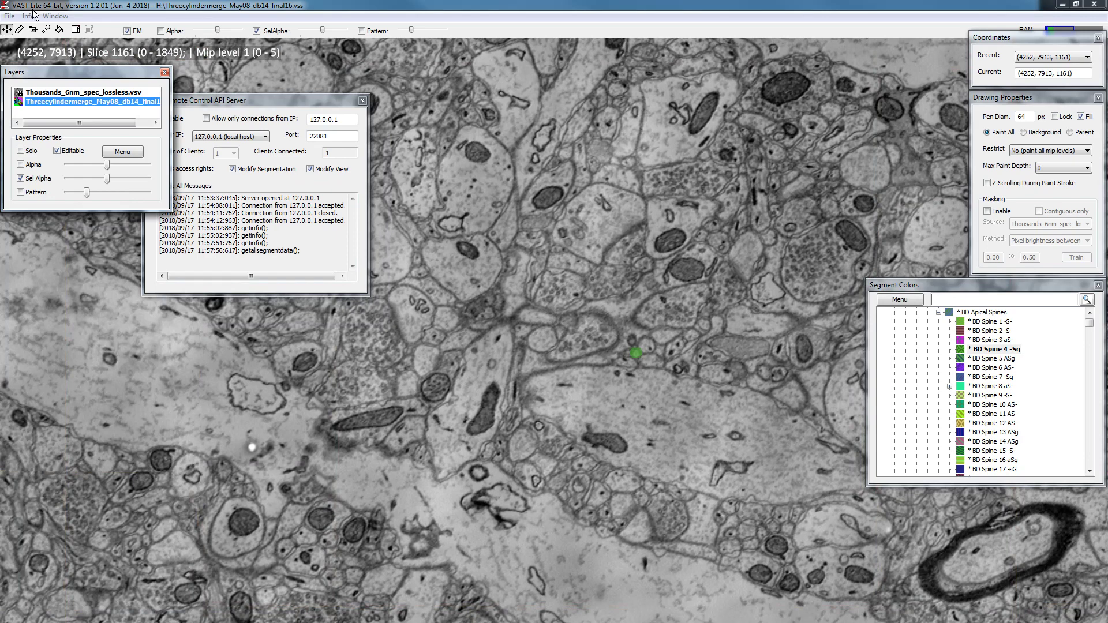
left_click(8, 17)
left_click(31, 157)
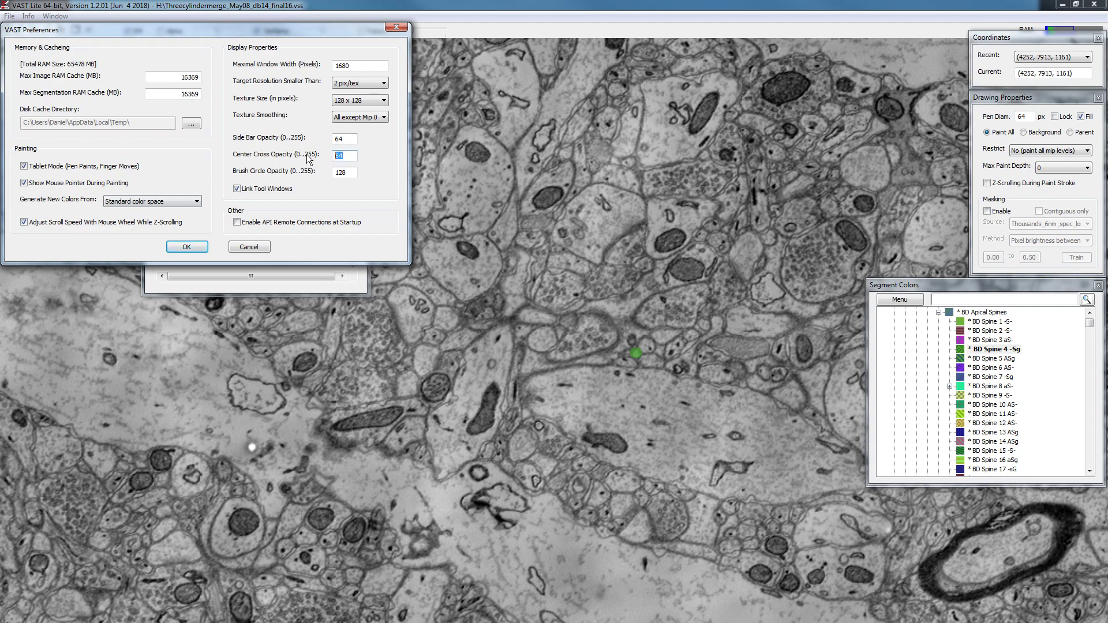
type("128")
left_click(188, 241)
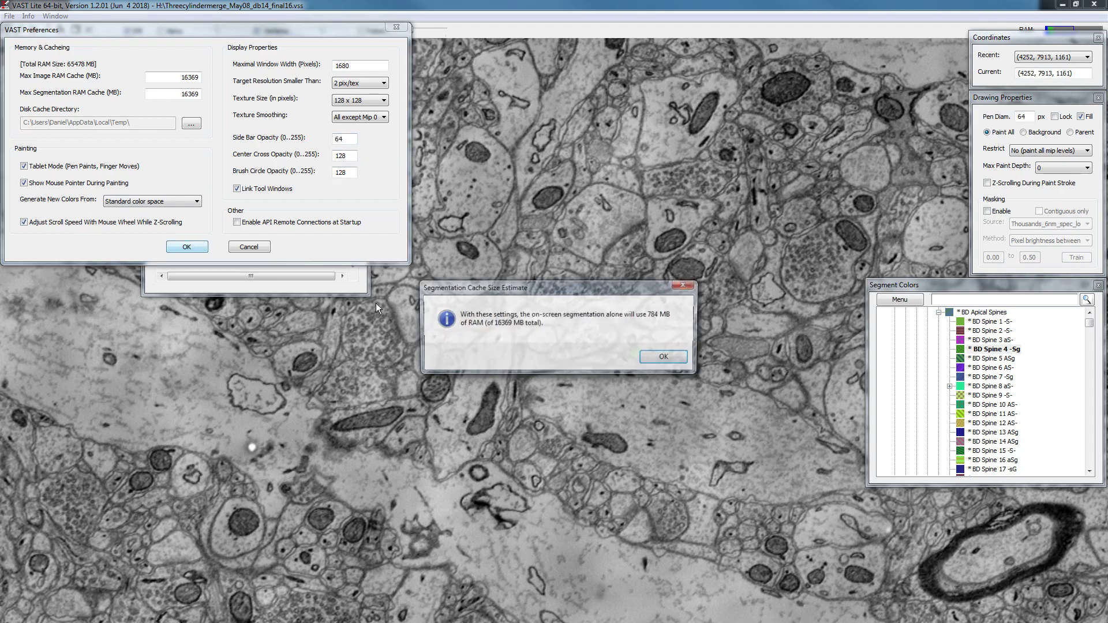
left_click(681, 355)
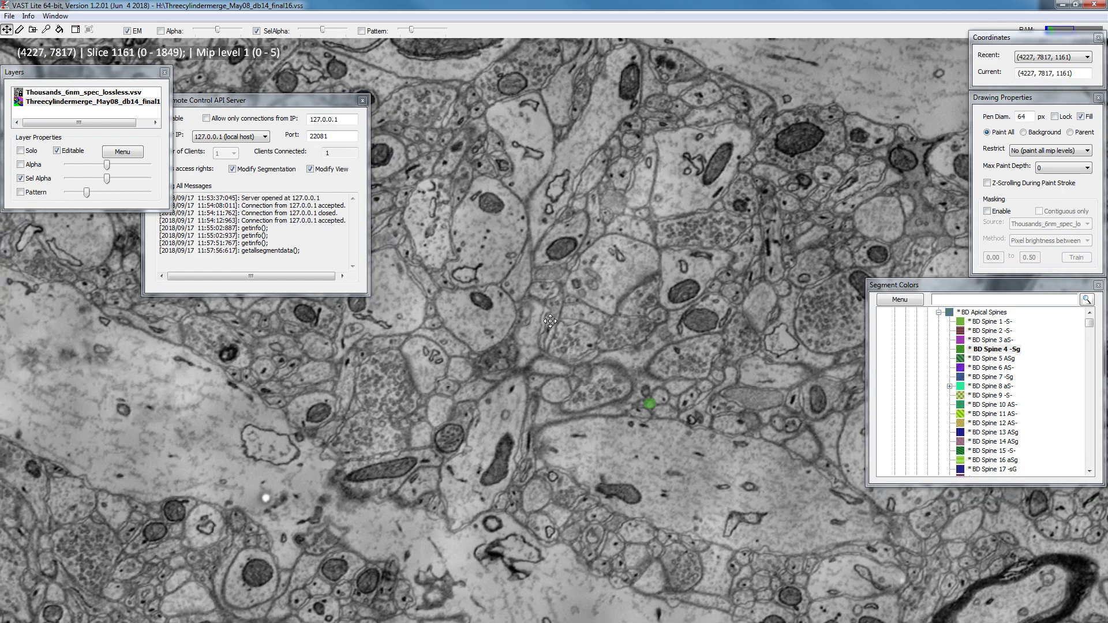
Step: Center the VAST view on voxel (4207, 7810, 1193) and set the export area to the current voxel
left_click_drag(2, 348, 3, 397)
left_click_drag(539, 365, 546, 370)
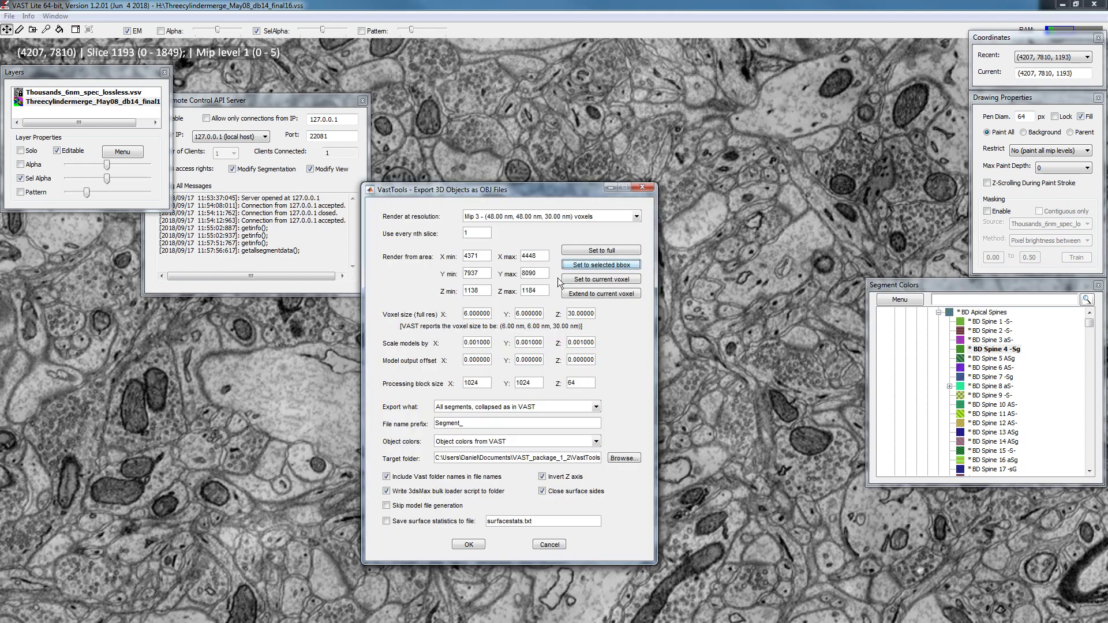
left_click(601, 280)
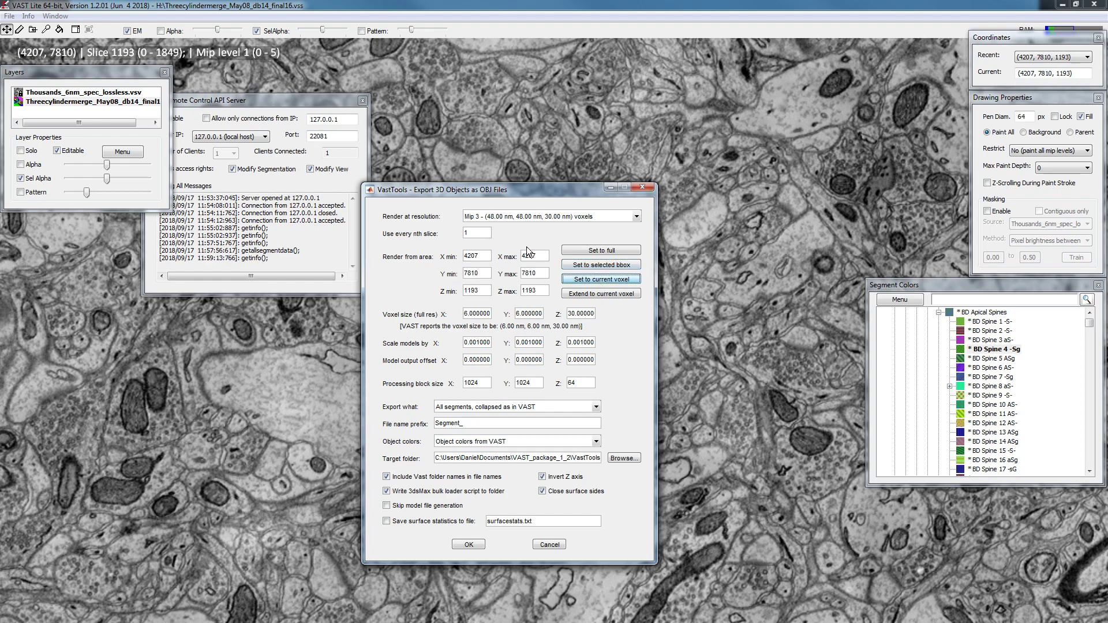
Step: Center the VAST view on the opposite corner at (4619, 8210, 1121) and extend the export area to the current voxel
left_click(525, 2)
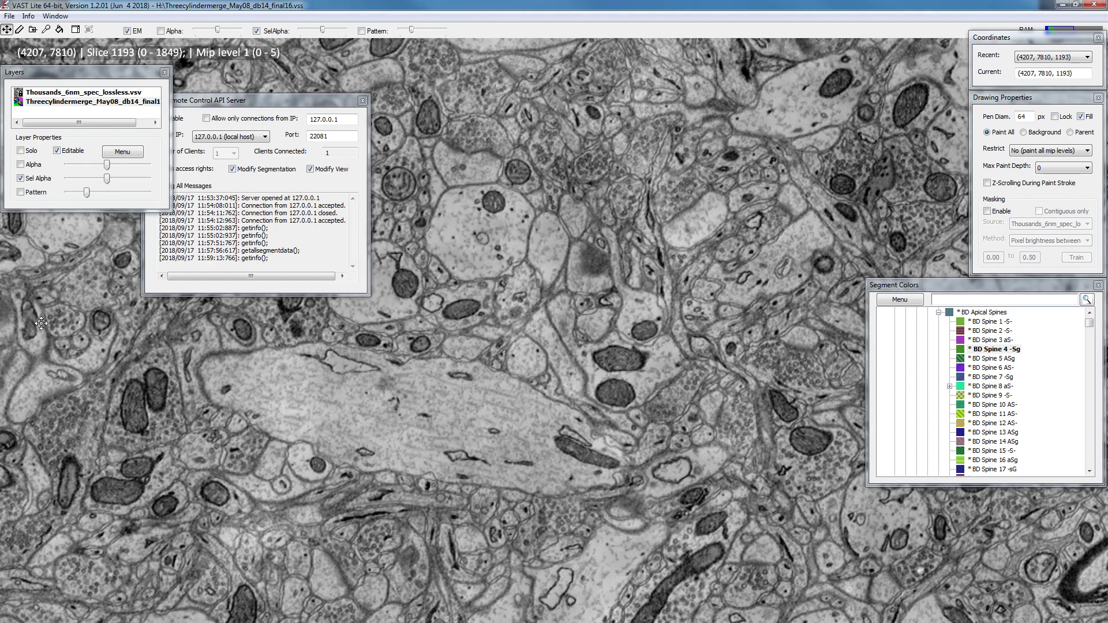
scroll(42, 323, "up", 4)
left_click_drag(5, 414, 6, 400)
left_click_drag(670, 475, 447, 281)
left_click_drag(7, 382, 6, 376)
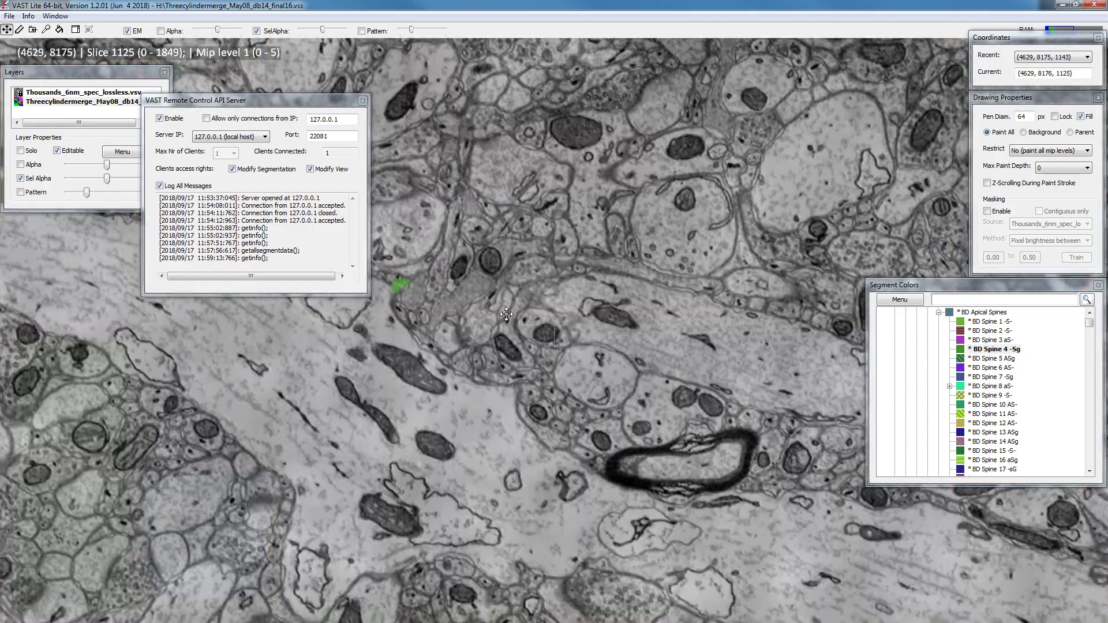
left_click_drag(390, 305, 395, 285)
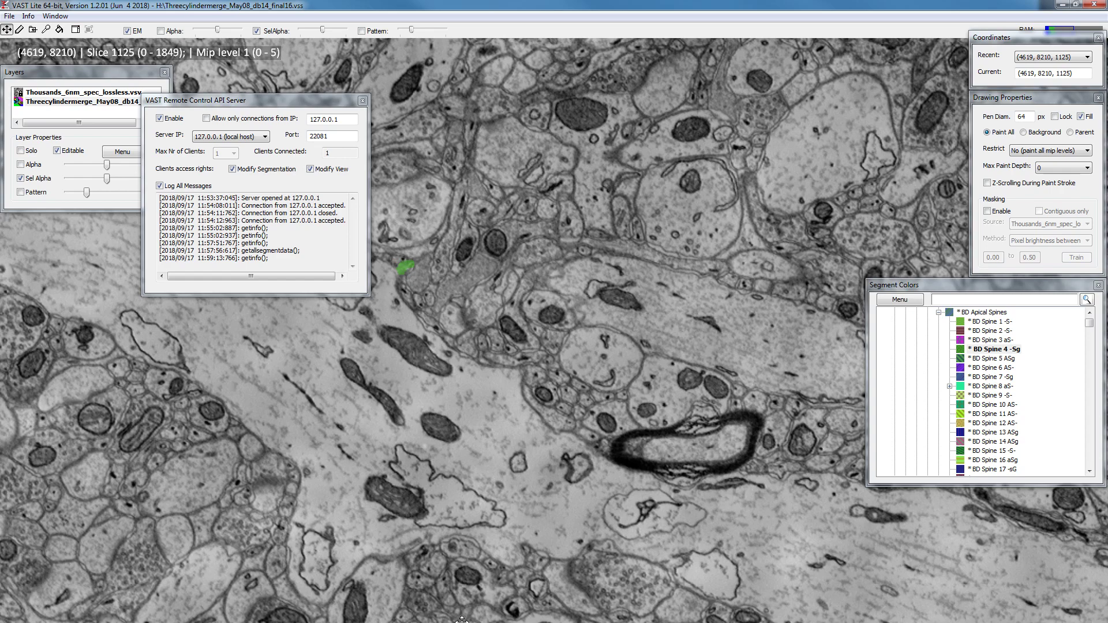
scroll(483, 320, "up", 4)
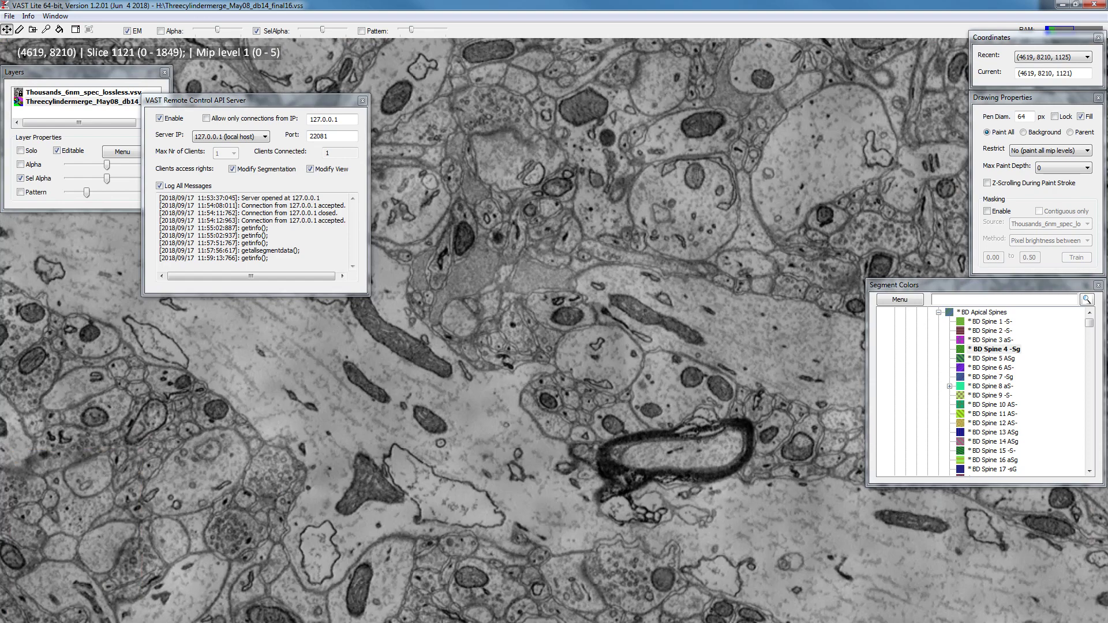
key("alt+Tab")
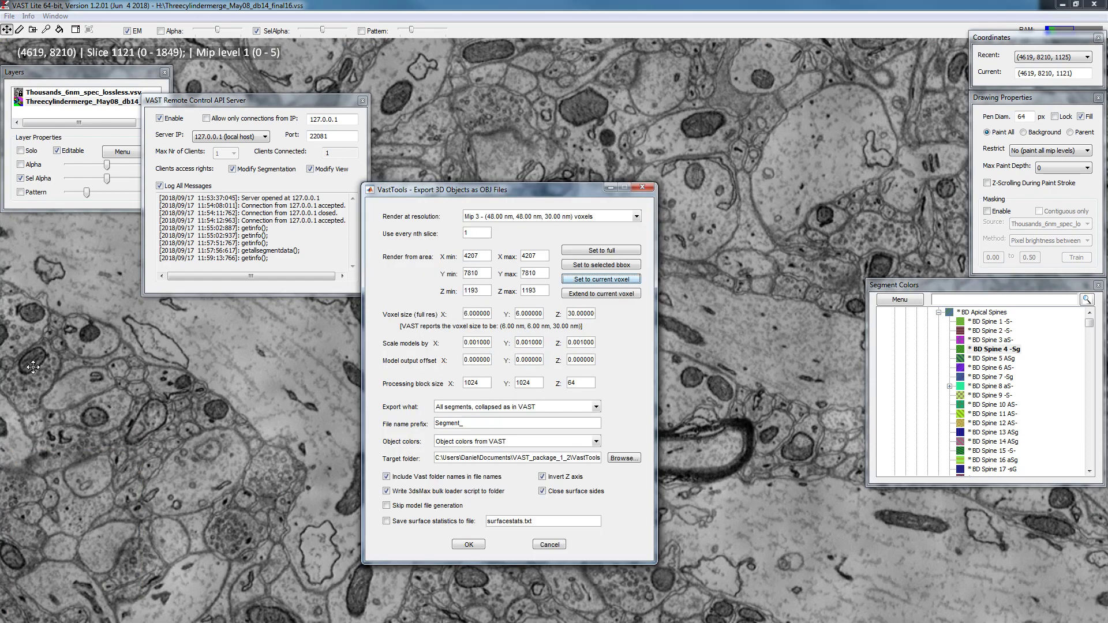
left_click(602, 293)
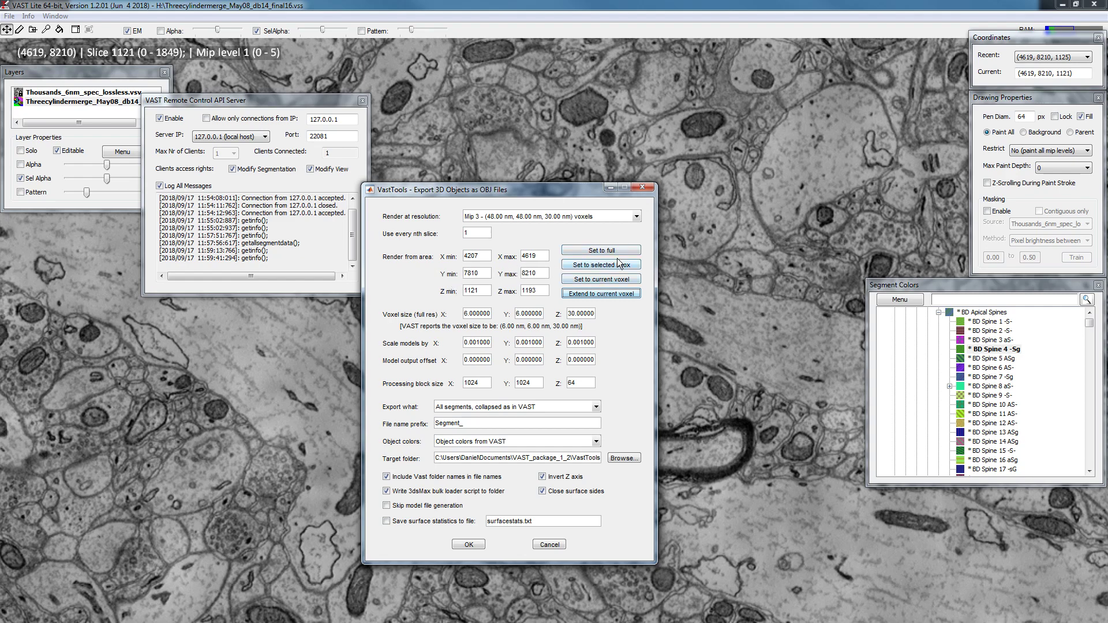
Step: Set the render area to the full volume, then to the bounding box of the selected segment BD Spine 4 -Sg
left_click(600, 250)
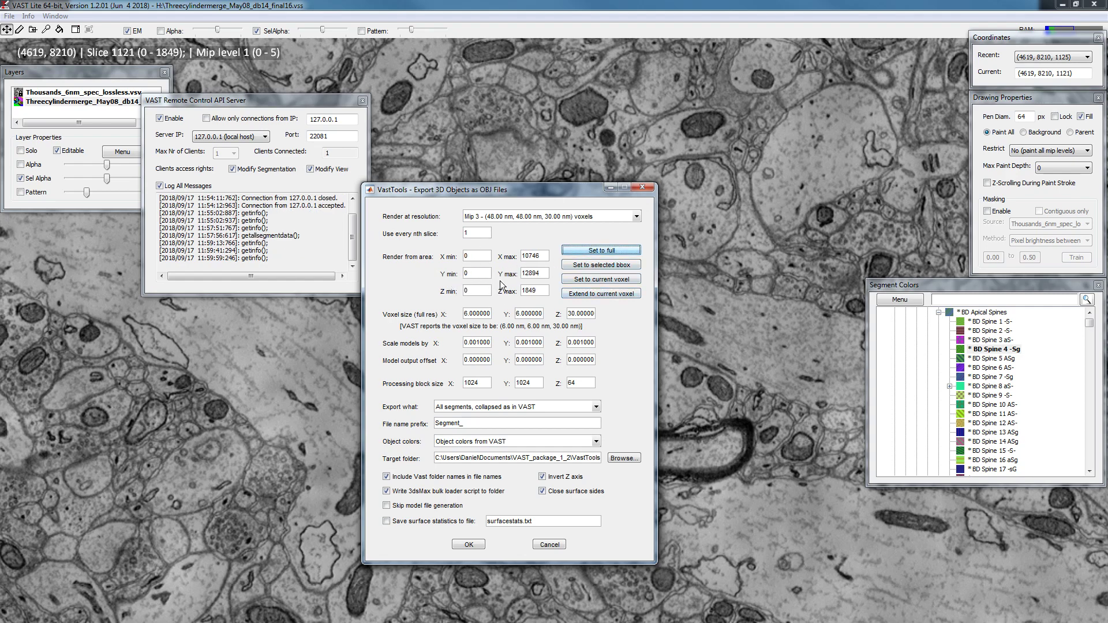
left_click(620, 267)
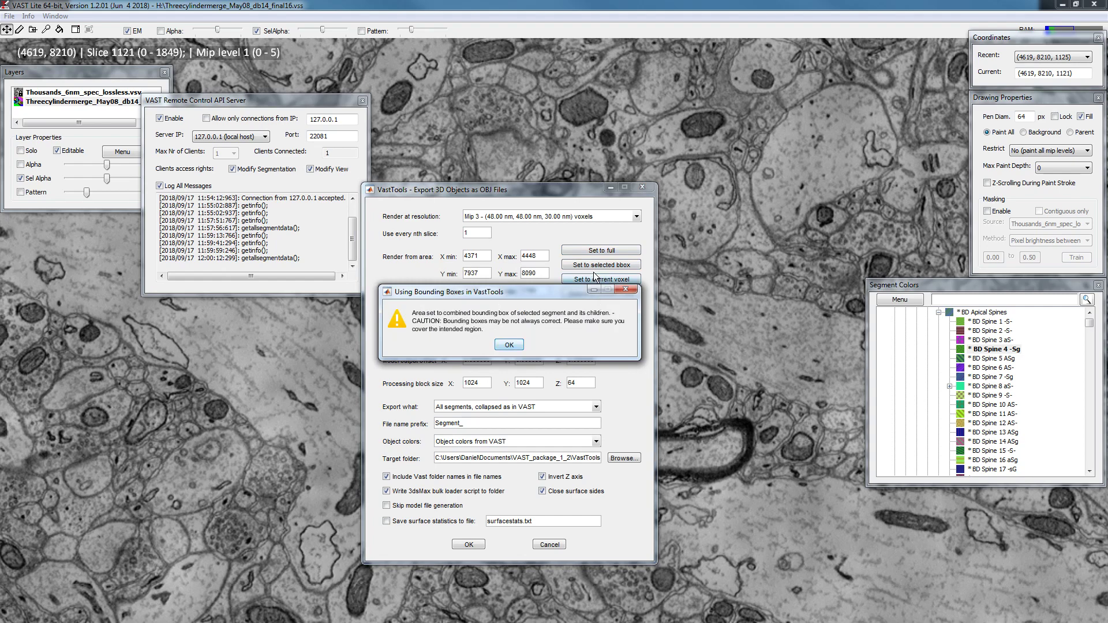
left_click(509, 345)
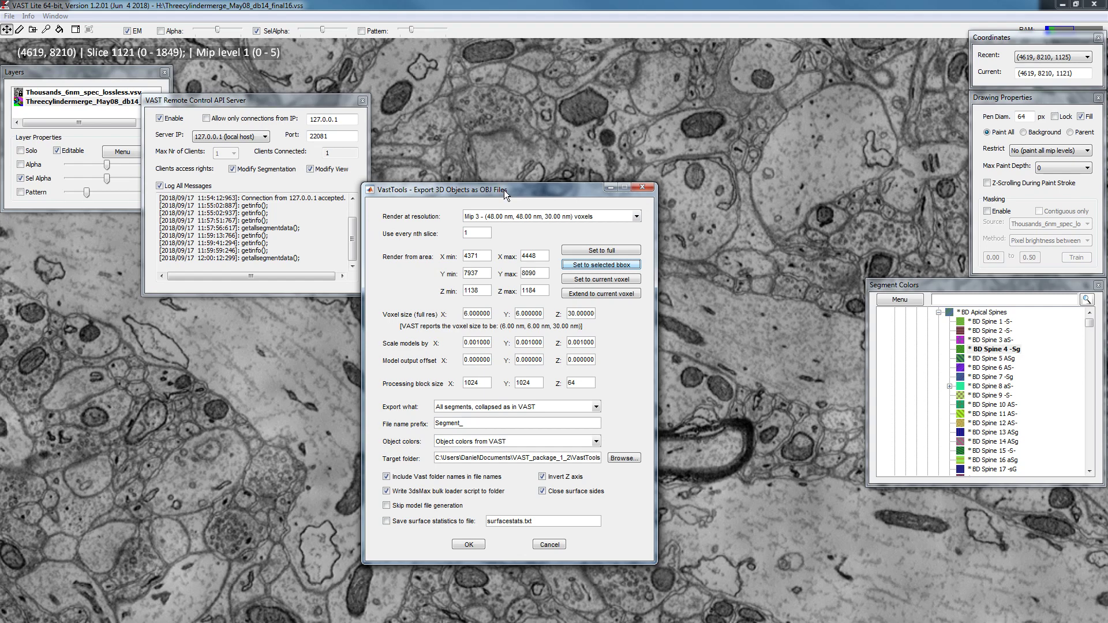
Step: Check the voxel size in the VAST volume properties, close them without saving, and return to the VastTools OBJ export dialog
left_click(464, 315)
left_click(508, 7)
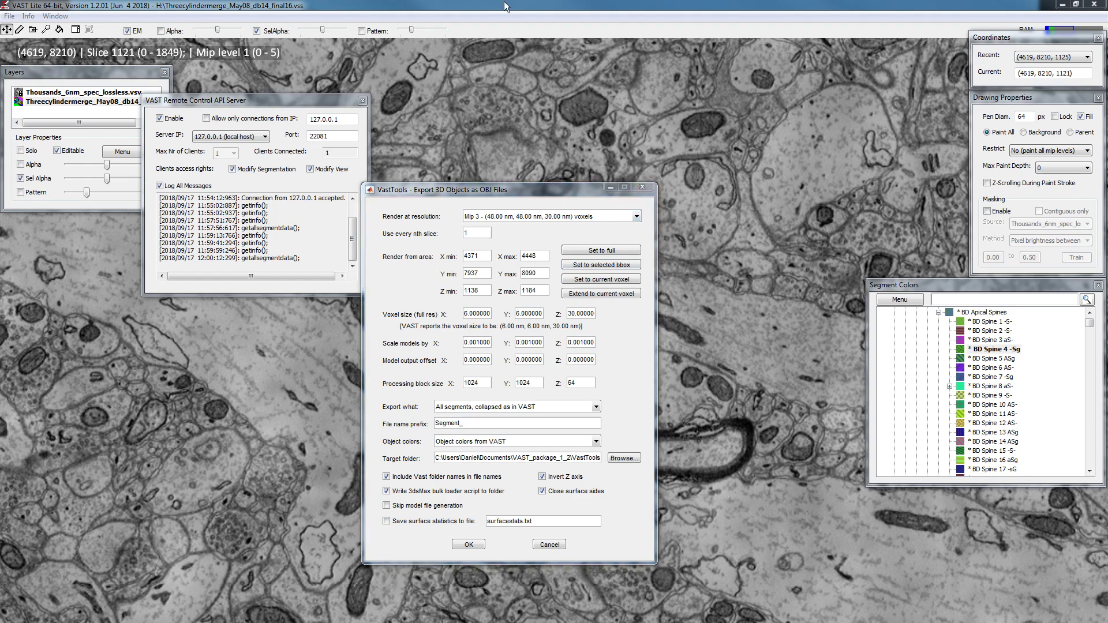
left_click(28, 16)
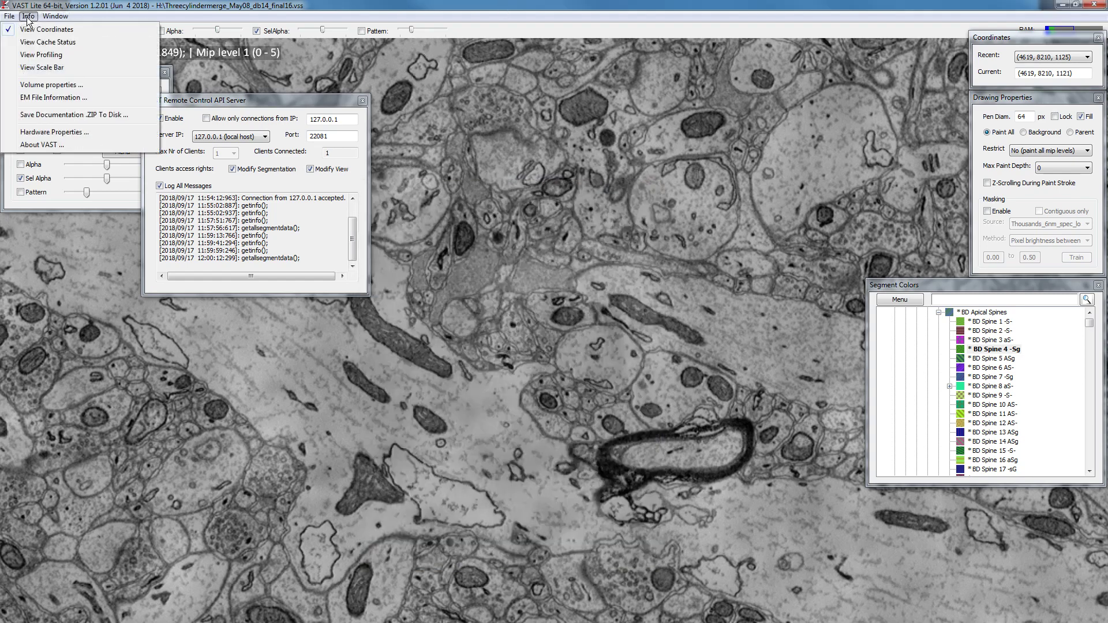
left_click(49, 84)
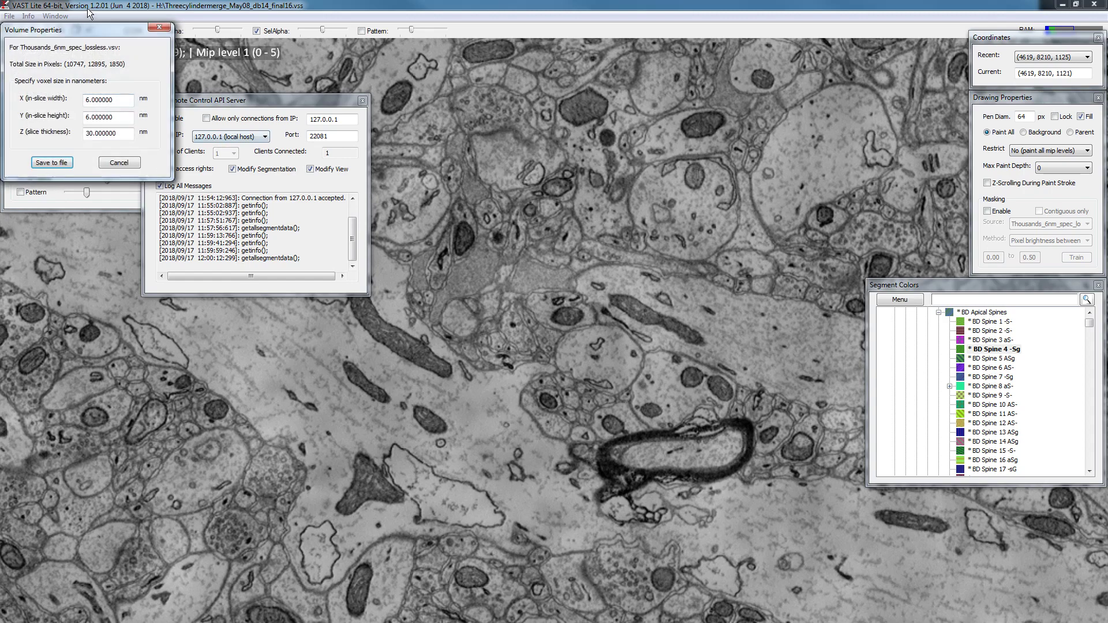
left_click_drag(90, 30, 543, 133)
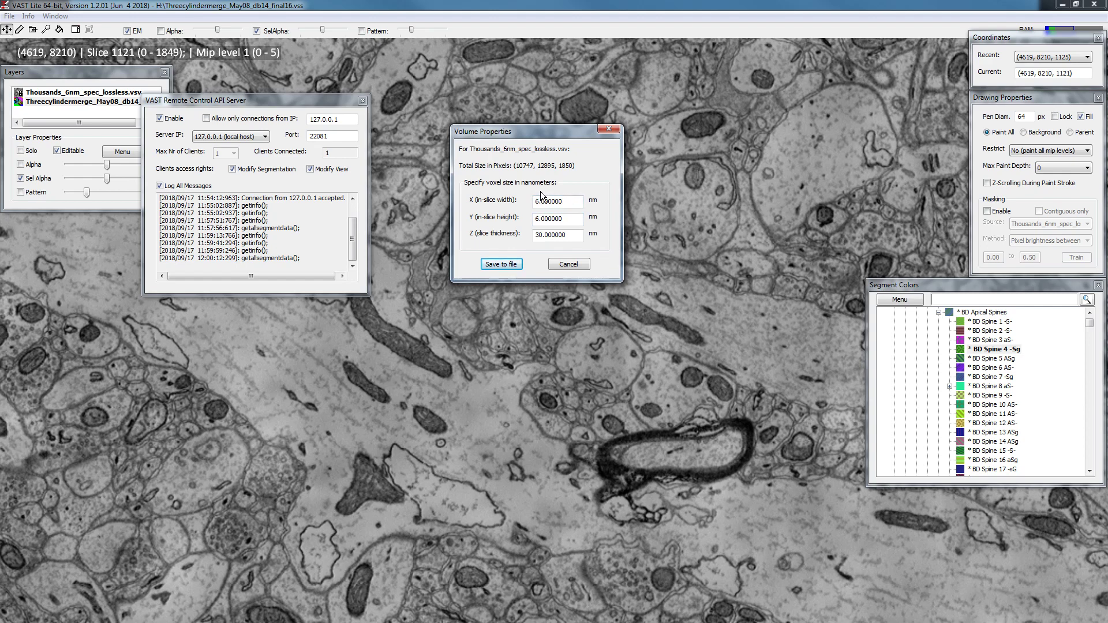
left_click(567, 264)
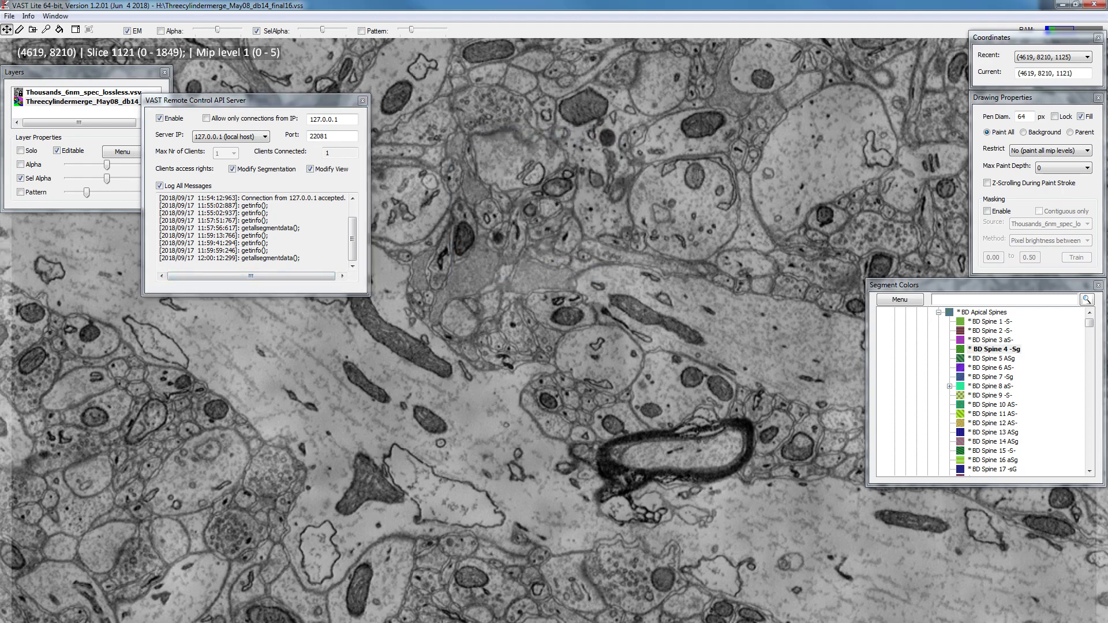
key("alt+Tab")
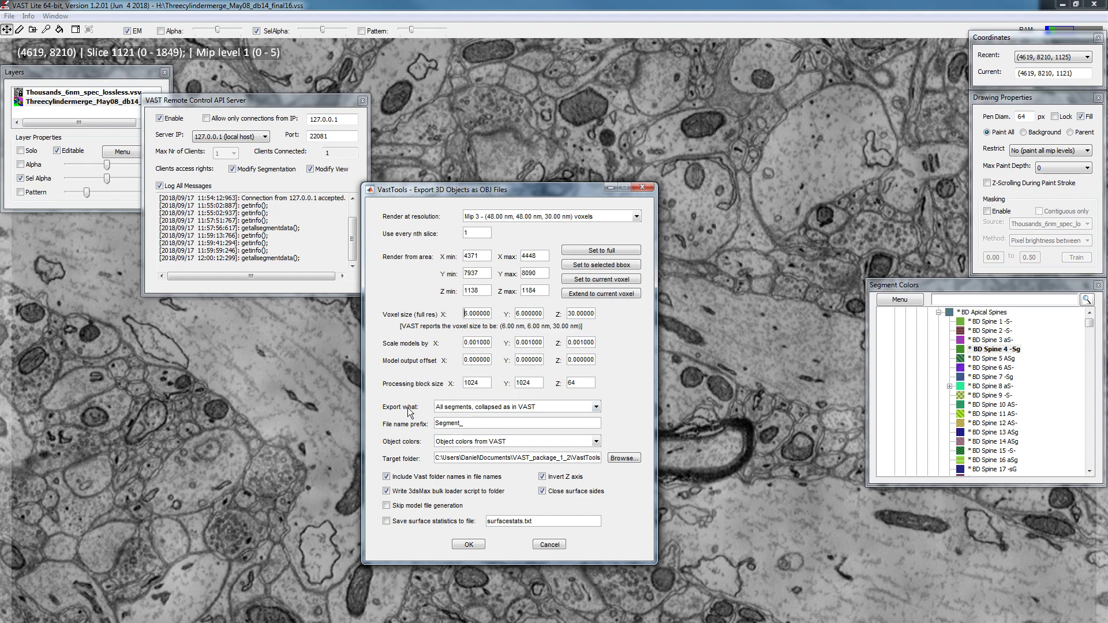
Step: Set the export to "Selected segment and children, uncollapsed", and select and collapse the BD Apical Spines folder
left_click(458, 408)
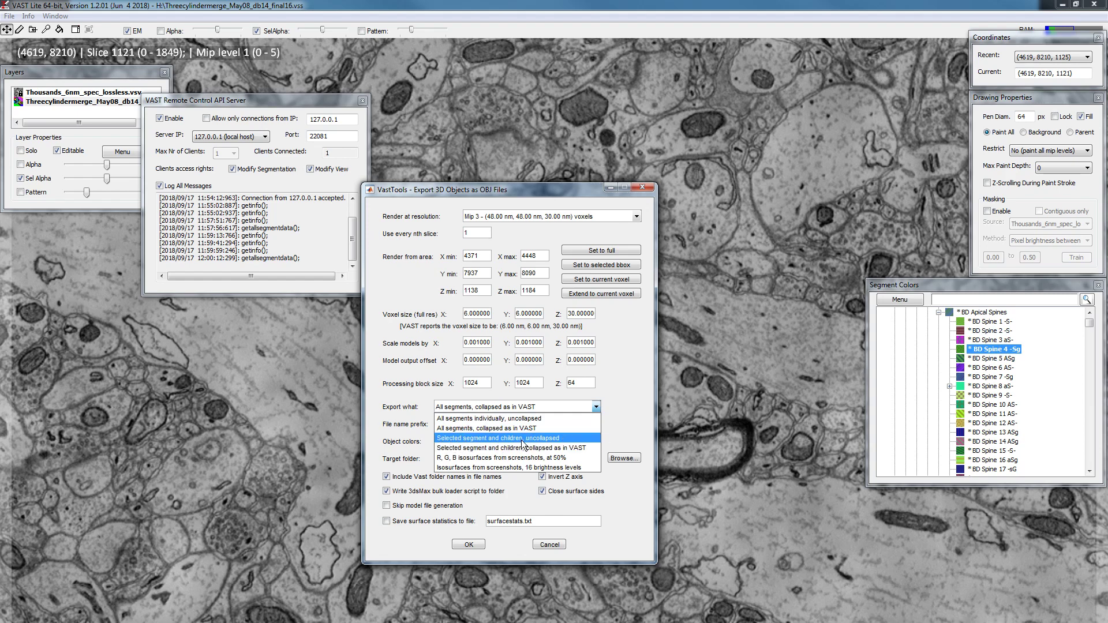
left_click(511, 440)
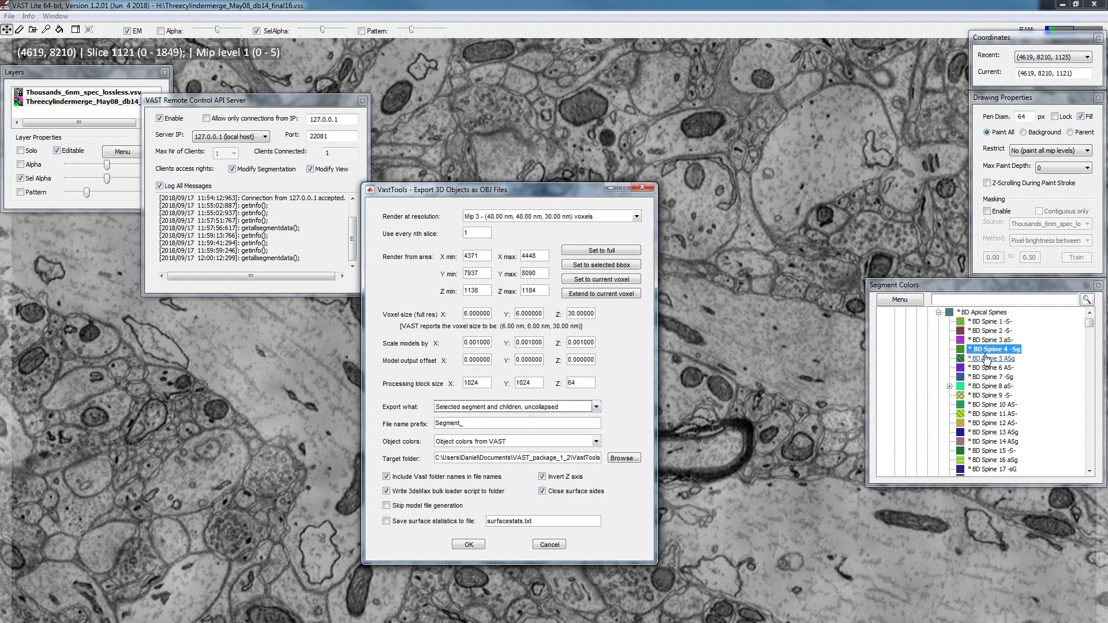
left_click(596, 407)
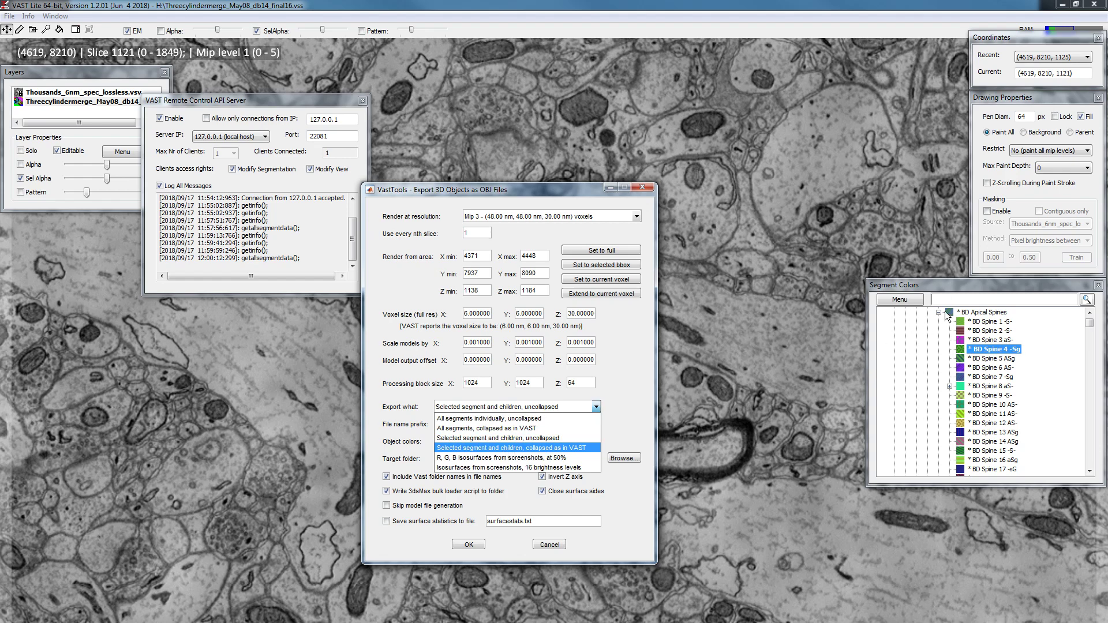
left_click(948, 289)
left_click(976, 312)
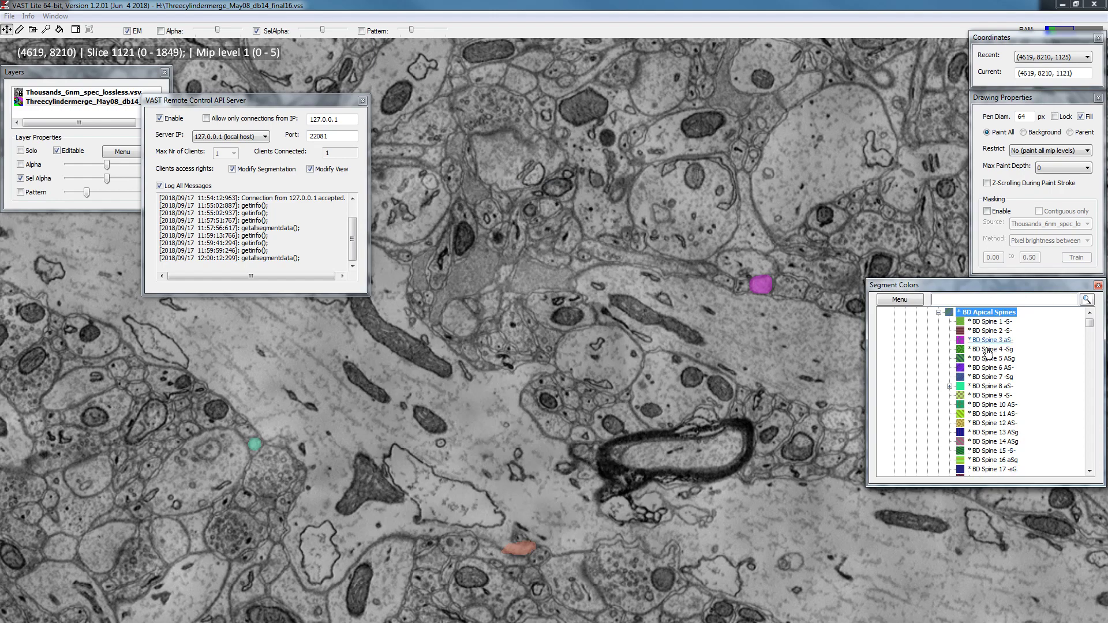
left_click(939, 314)
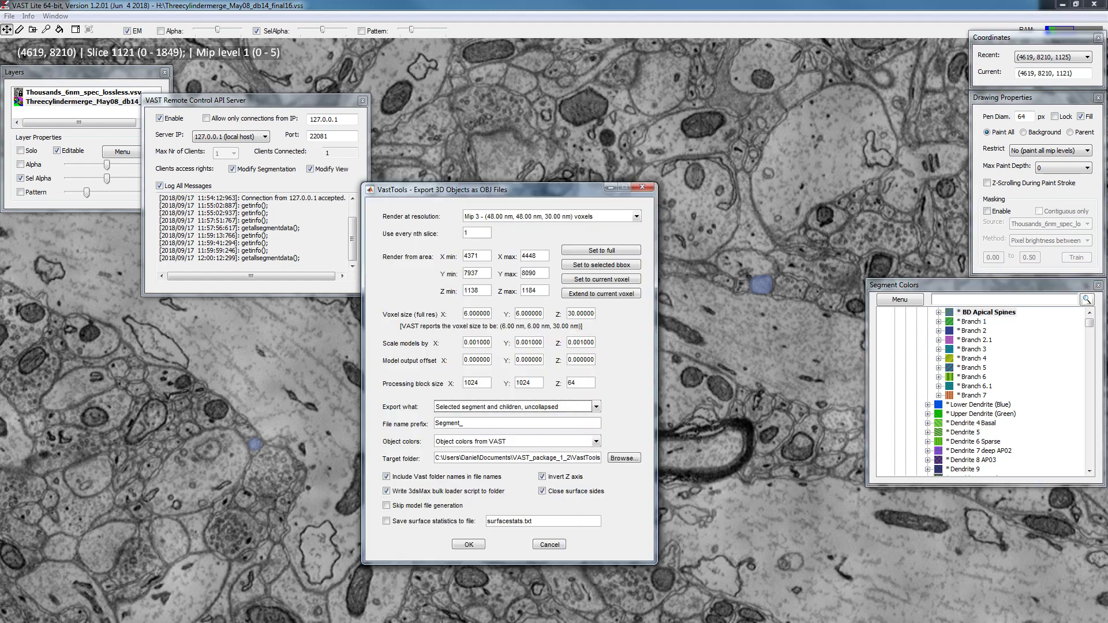
Step: Try the export option "Selected segment and children, collapsed as in VAST" with the BD Apical Spines folder expanded again
left_click(595, 407)
left_click(549, 448)
left_click(1001, 314)
left_click(938, 314)
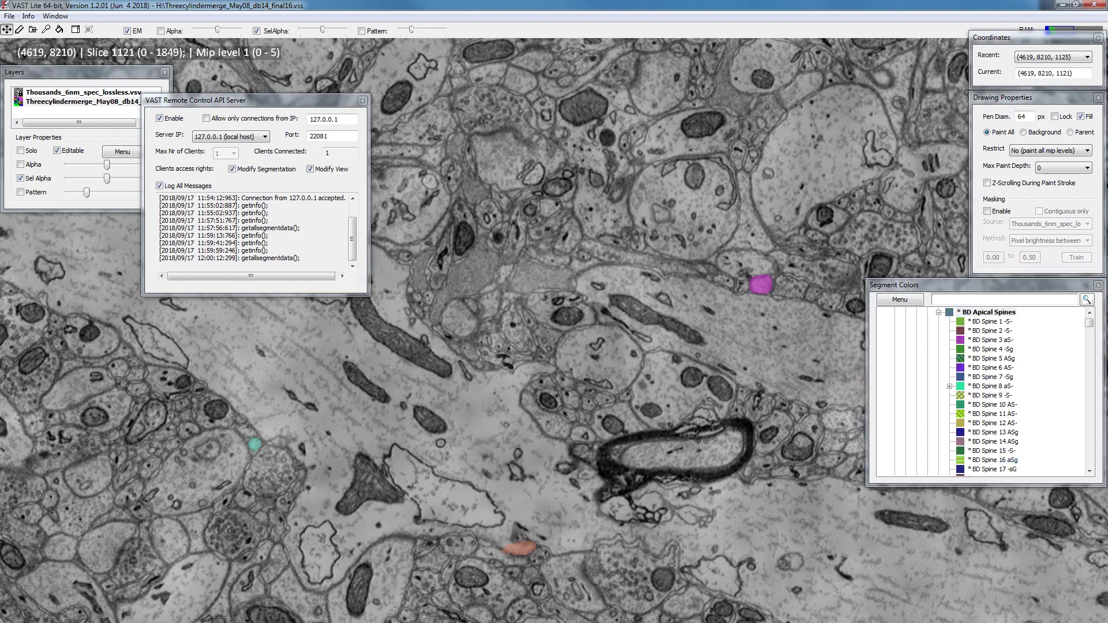
key("alt+Tab")
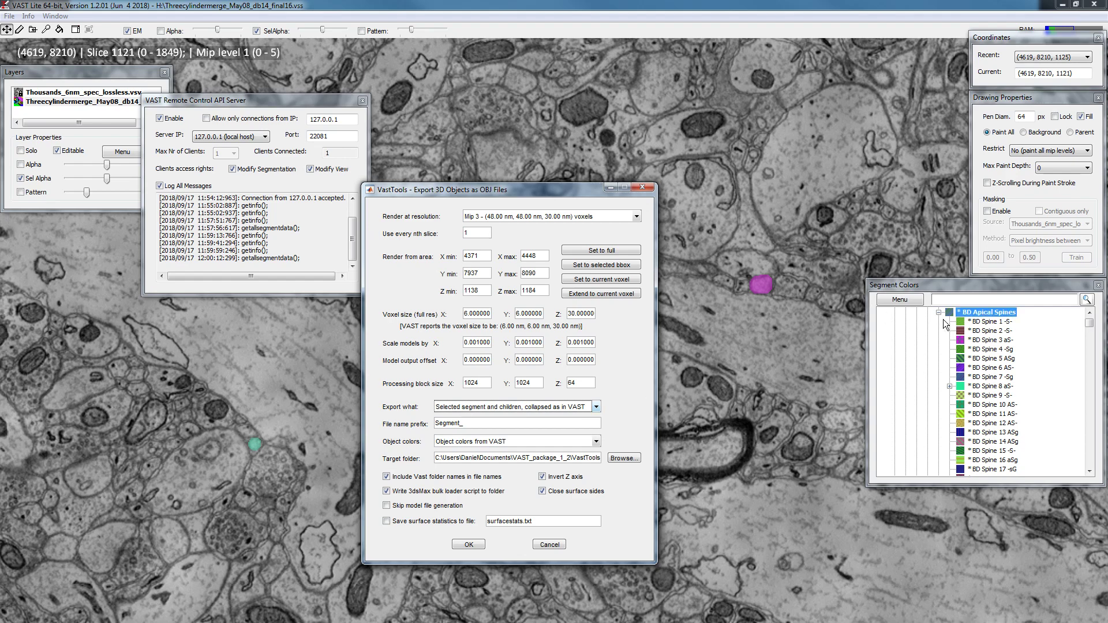
left_click(982, 313)
left_click(987, 390)
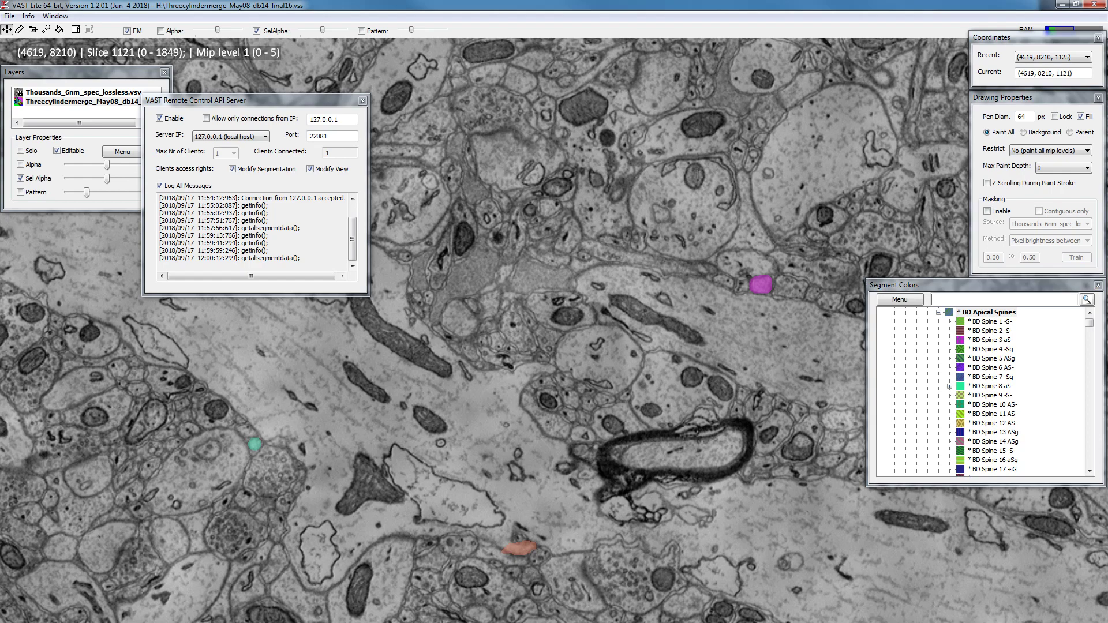
Step: Return to the OBJ export dialog and choose to export "Selected segment and children, uncollapsed"
key("alt+Tab")
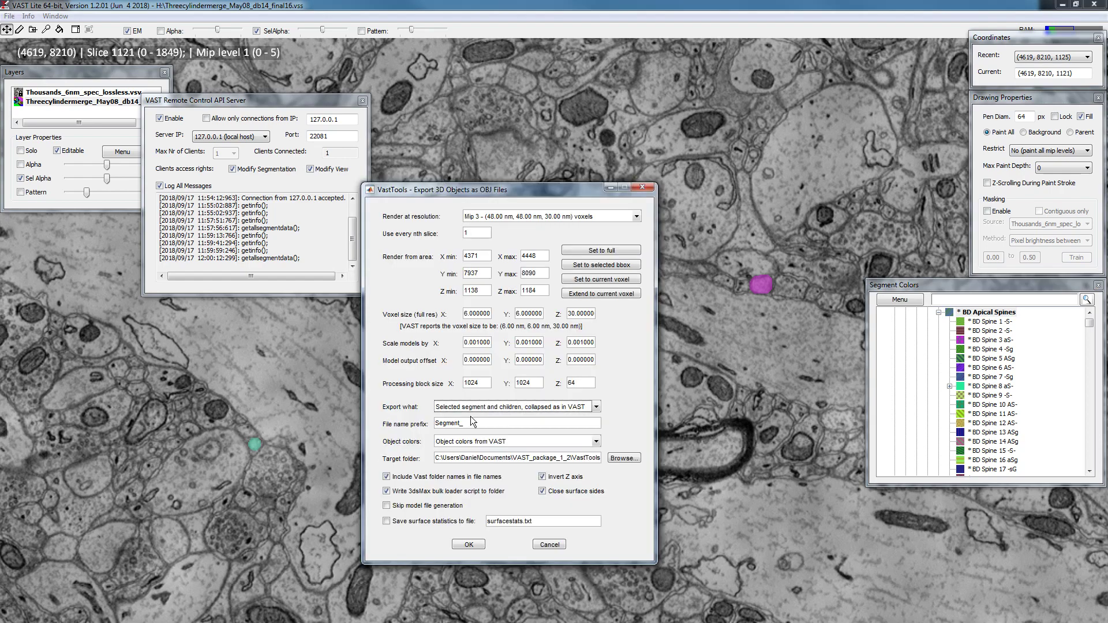
left_click(495, 407)
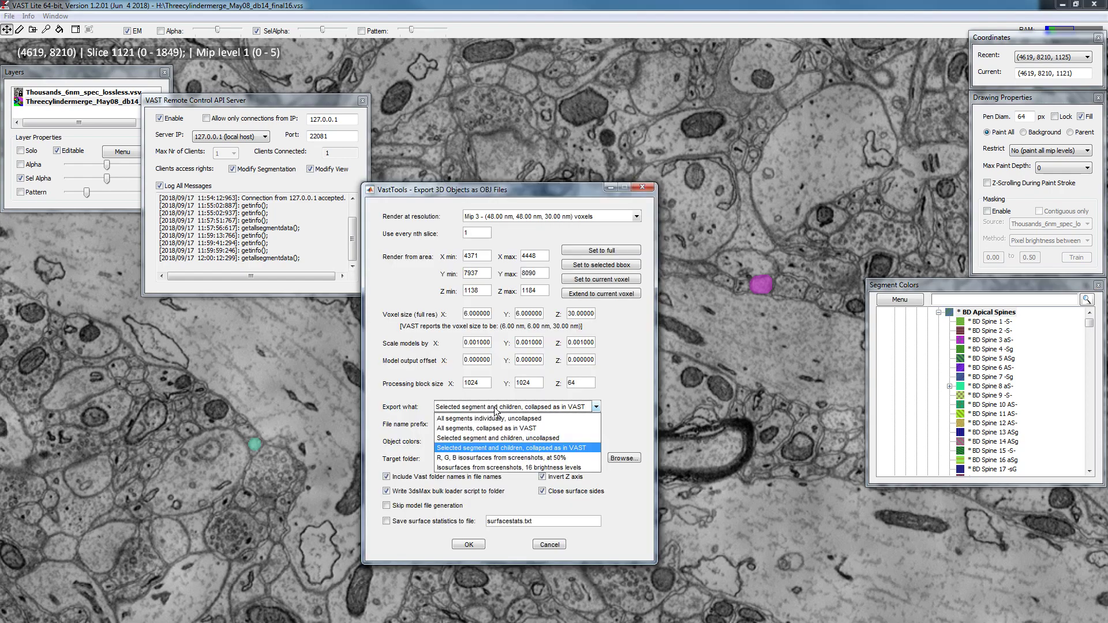
left_click(501, 438)
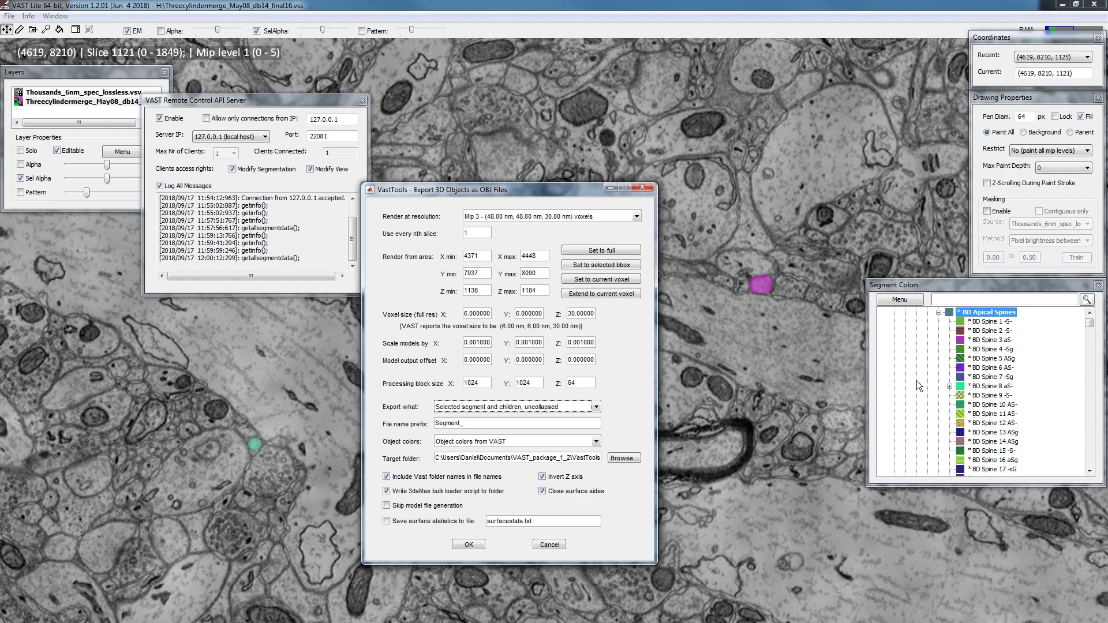
Step: Select segment BD Spine 4 -Sg, set the render area to its bounding box, and dismiss the bounding box warning
left_click(988, 350)
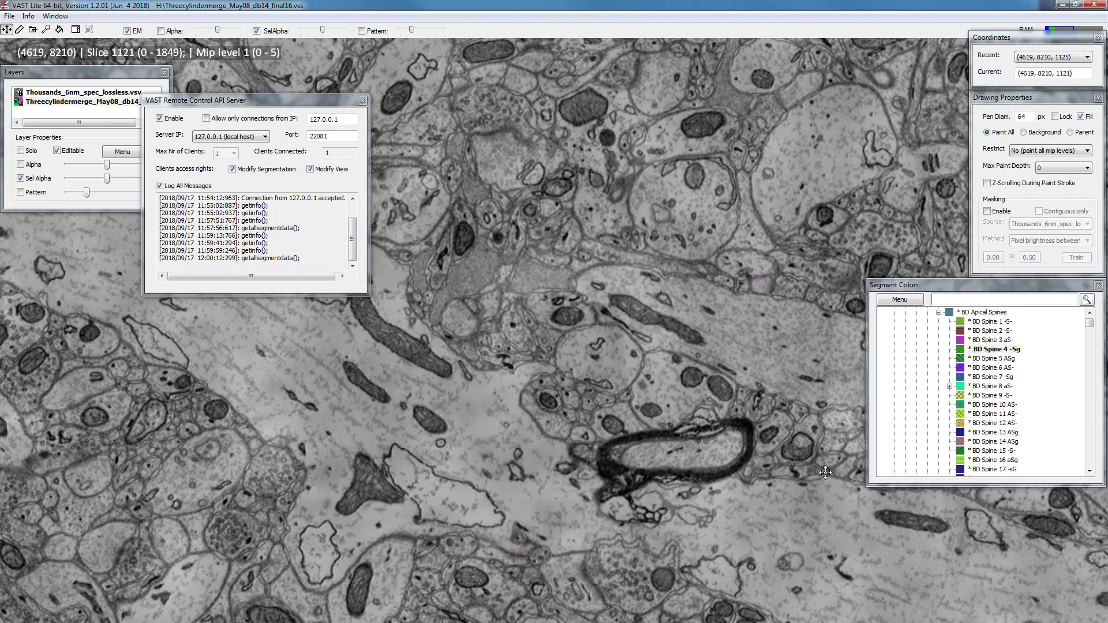
left_click(988, 359)
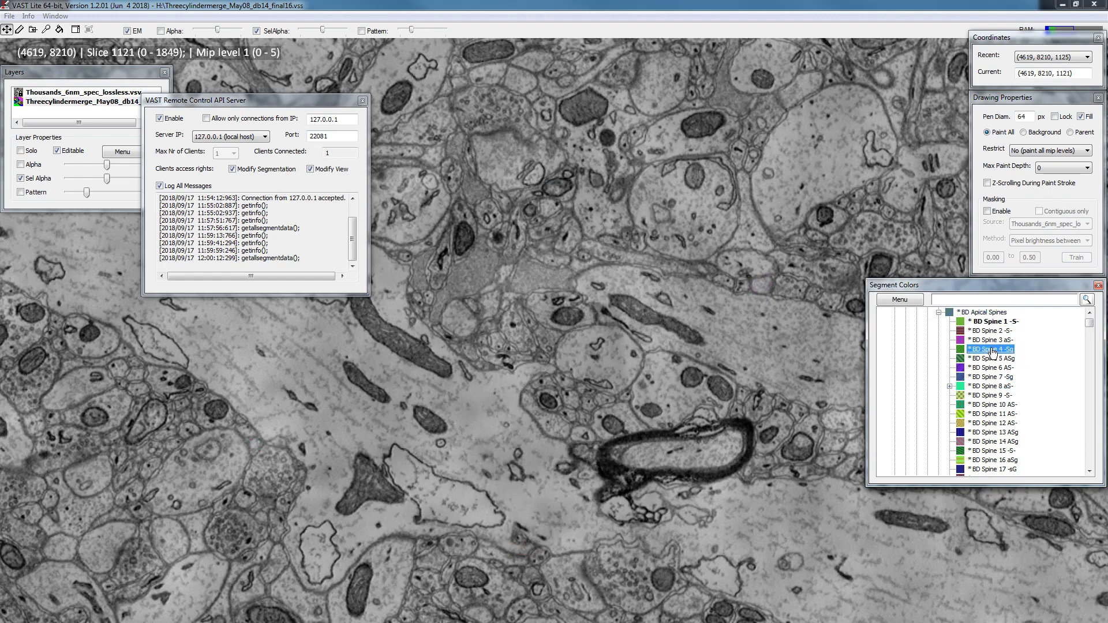
left_click(992, 350)
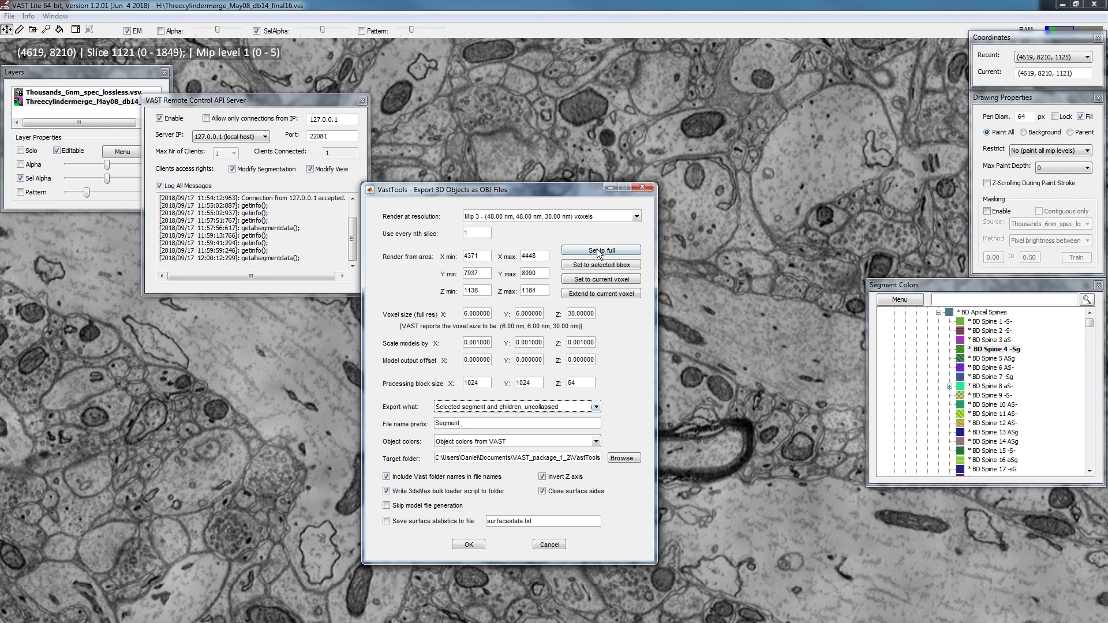
left_click(600, 267)
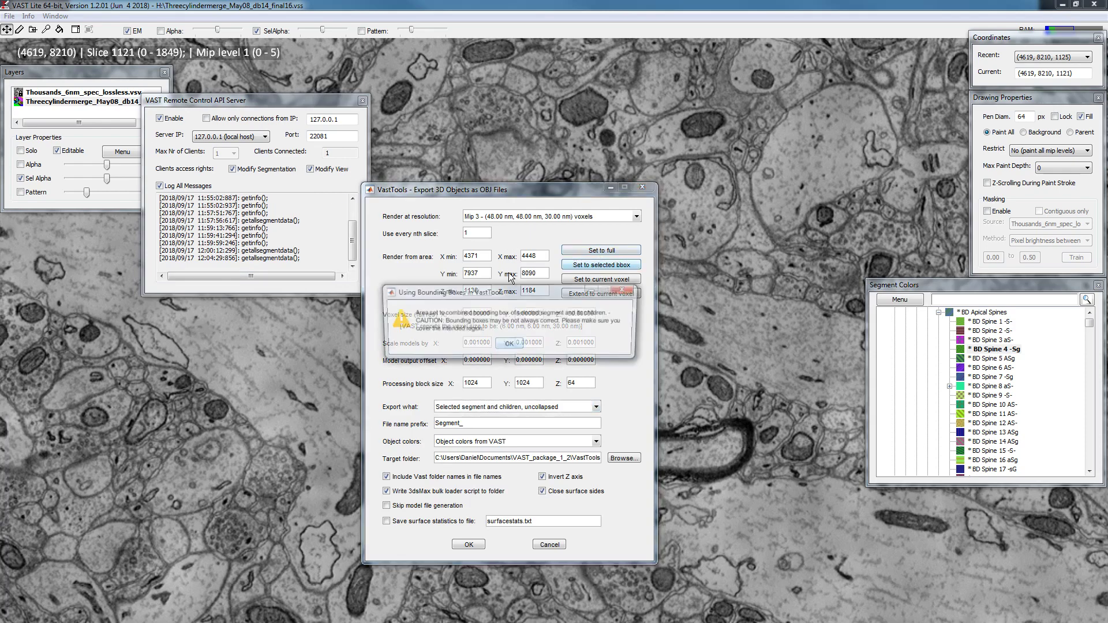
left_click(506, 344)
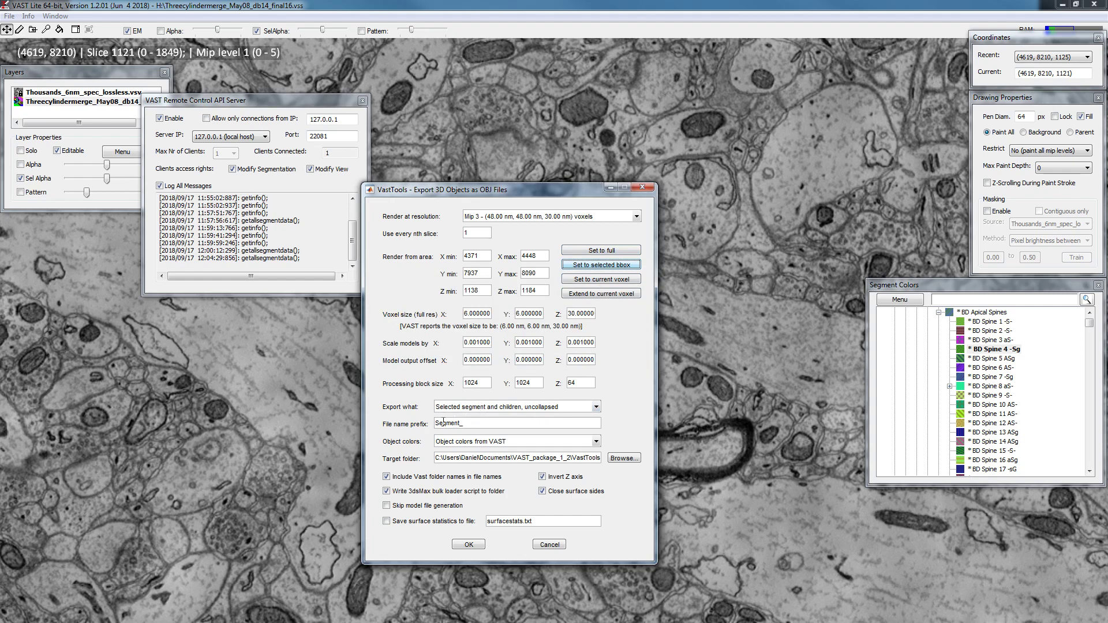
Step: Set the file name prefix to Spine_ and keep the object colors option at "Object colors from VAST"
mouse_move(437, 426)
left_mouse_down()
mouse_move(460, 423)
mouse_move(427, 428)
left_mouse_up()
type("pine")
type("S")
left_click(511, 441)
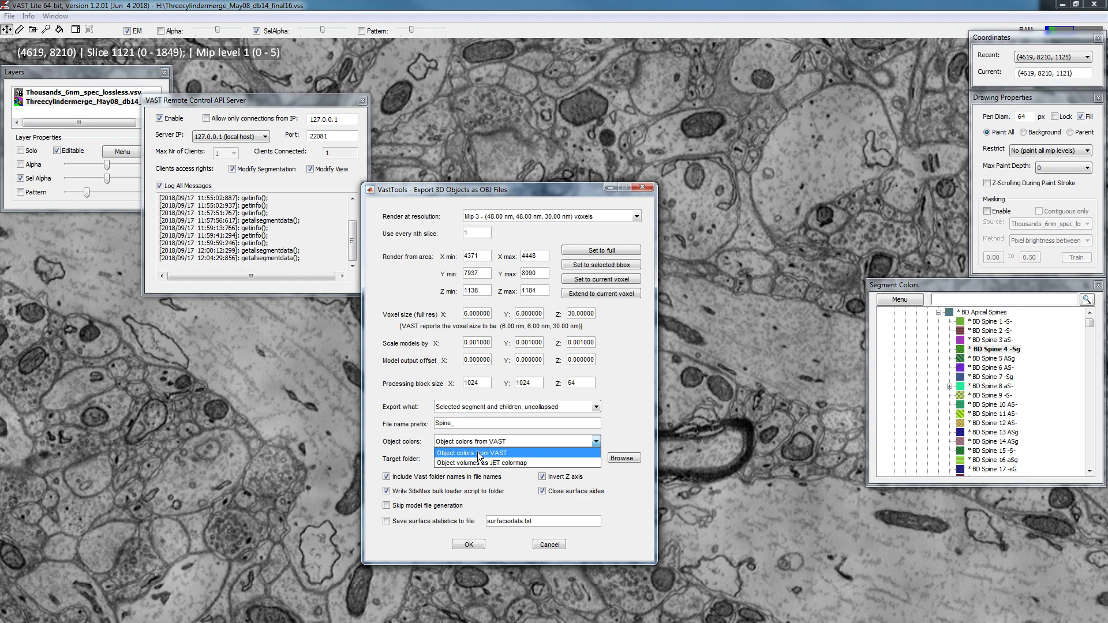
left_click(477, 452)
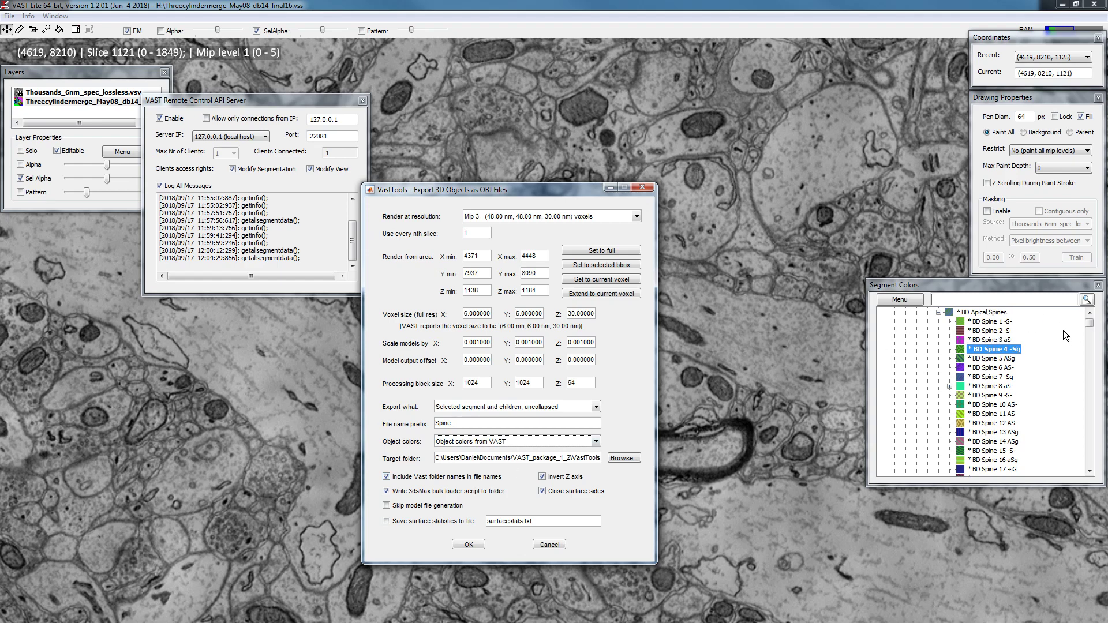
Step: Select the Threecylindermerge_May08_db14_final16 segmentation layer in VAST and run the OBJ export with the configured settings
left_click(1091, 314)
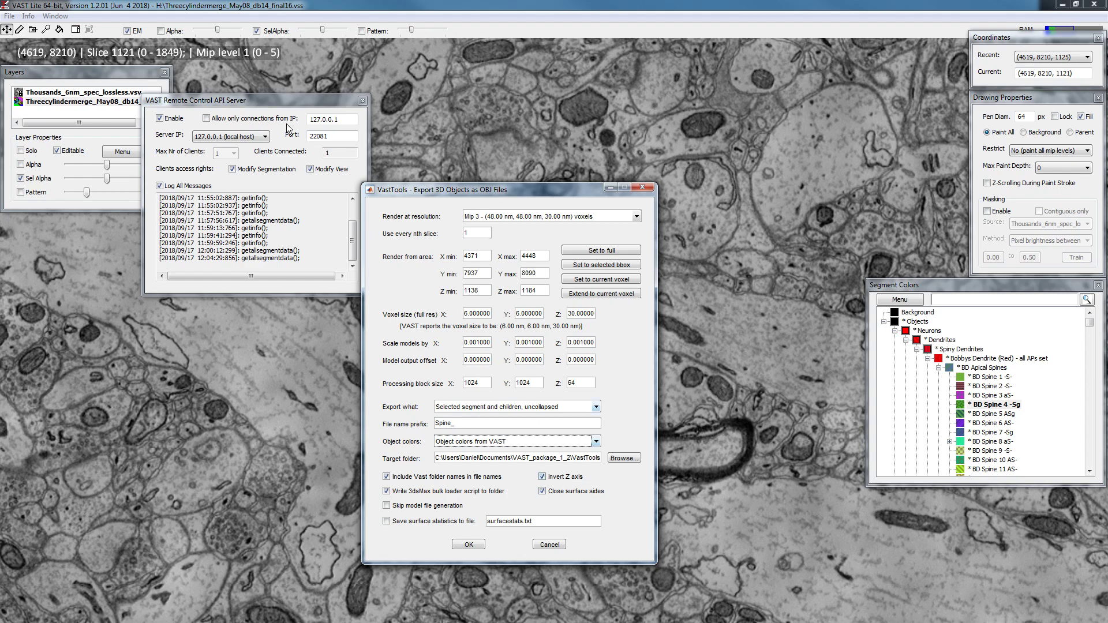
left_click(86, 102)
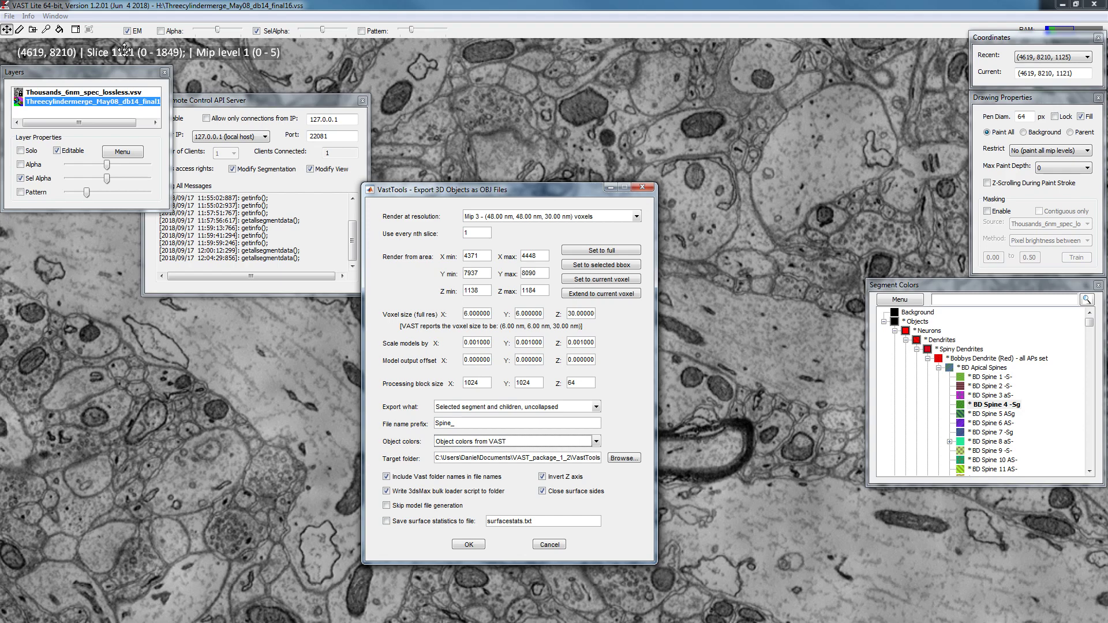
left_click(337, 99)
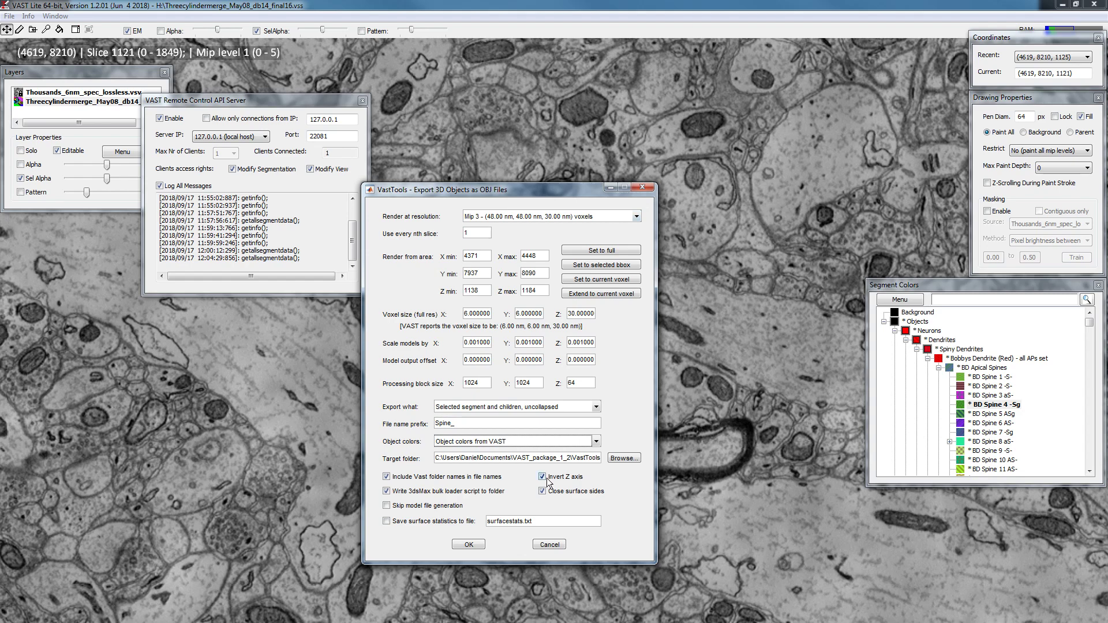
left_click(142, 76)
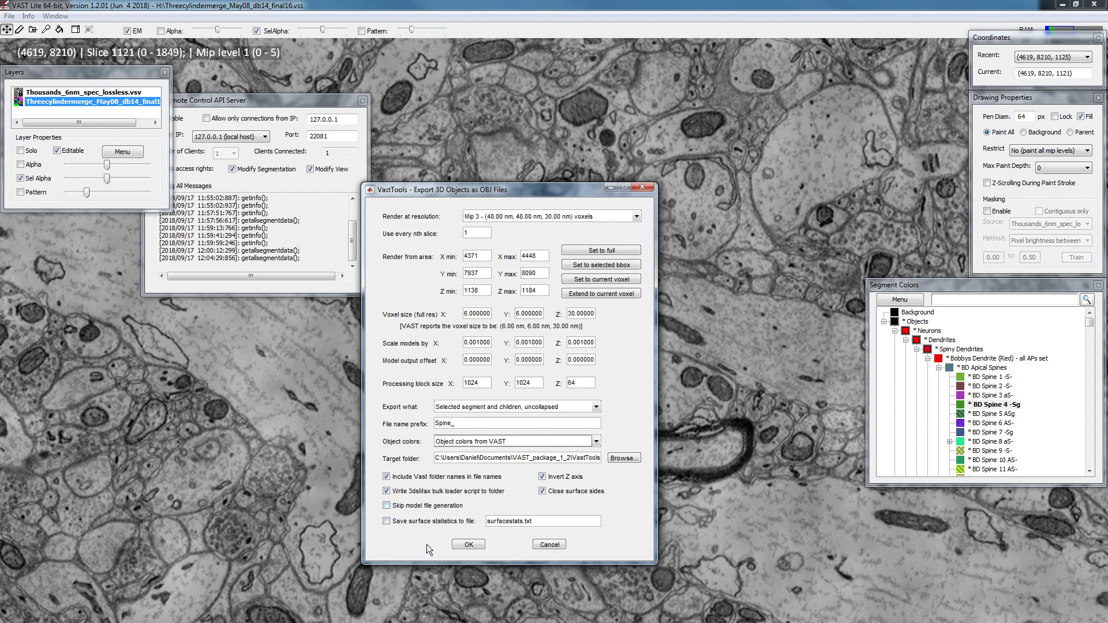
left_click(466, 545)
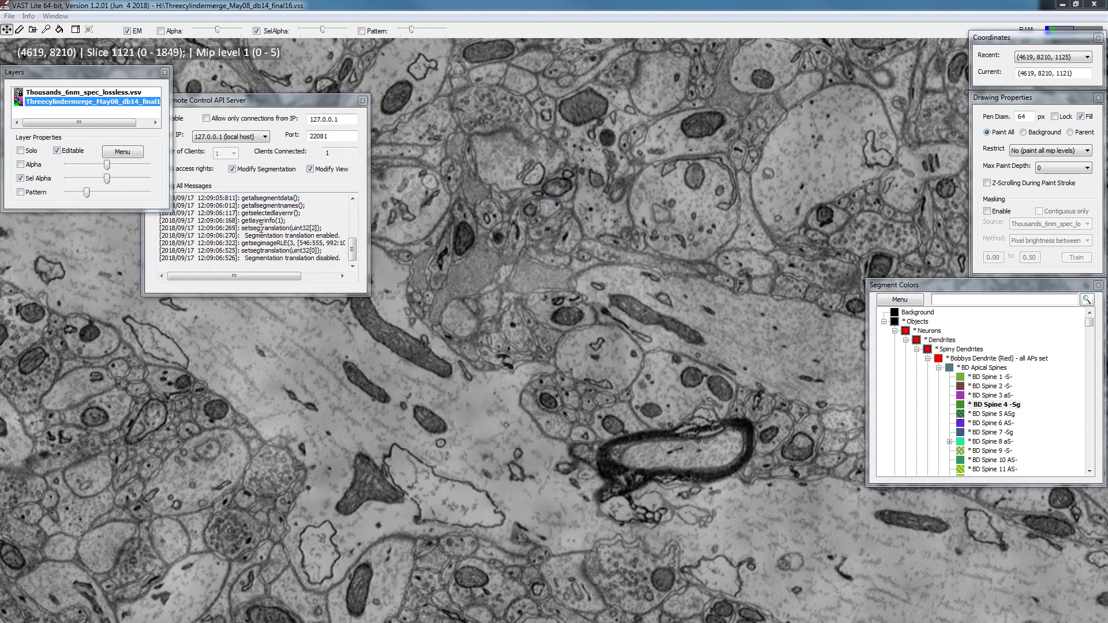
Step: Enlarge the Remote Control API Server log to read its messages, and switch to the VastTools folder in Windows Explorer
left_click_drag(368, 294, 431, 344)
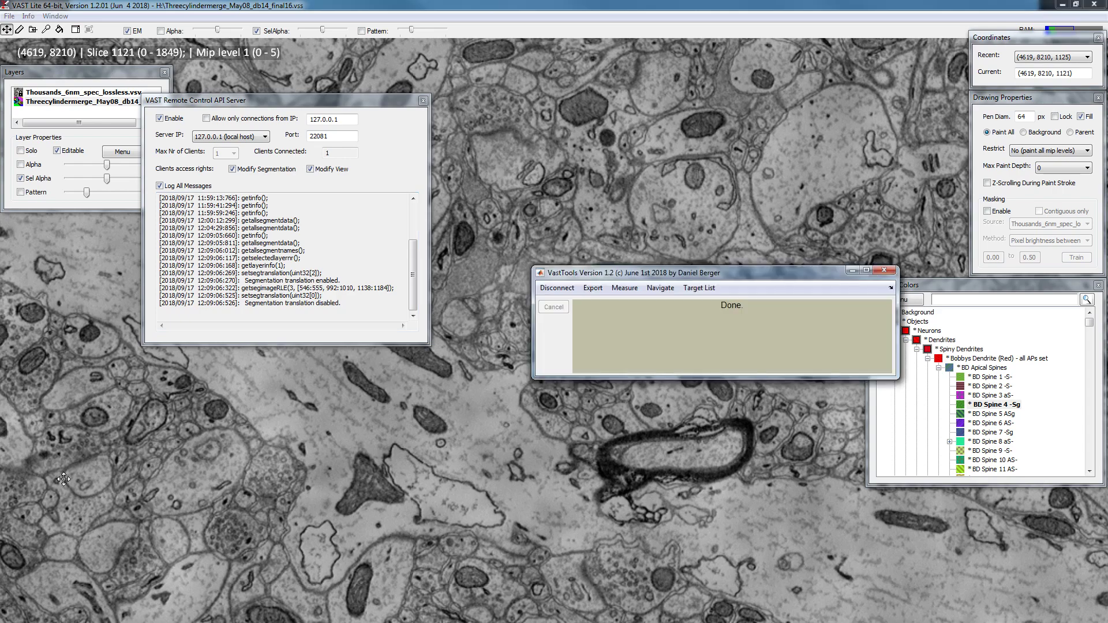
left_click_drag(702, 278, 627, 306)
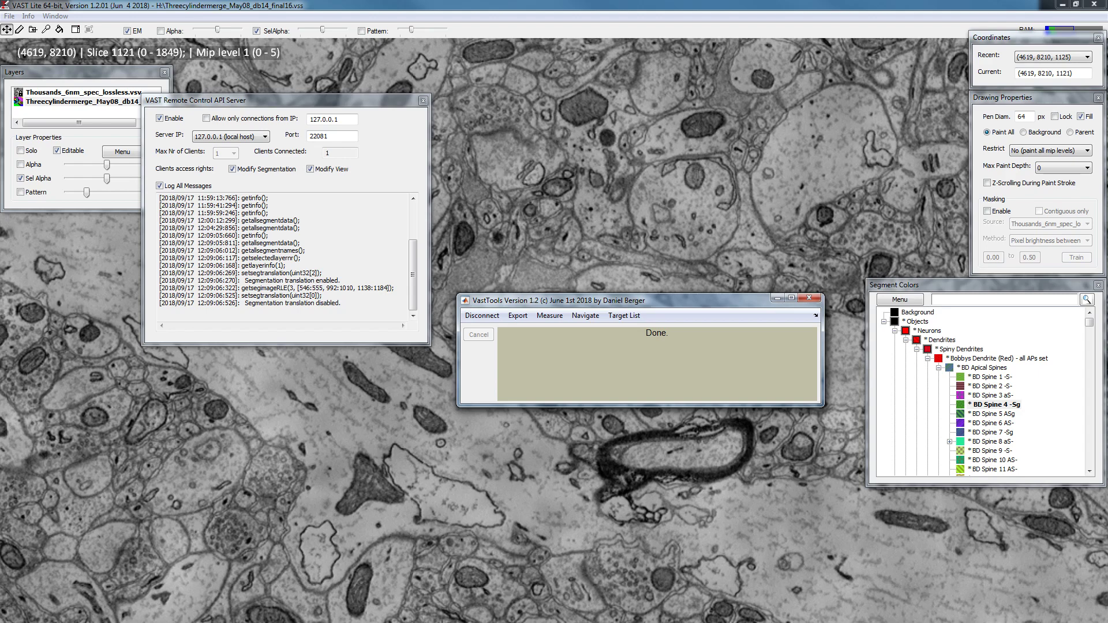
key("alt+Tab")
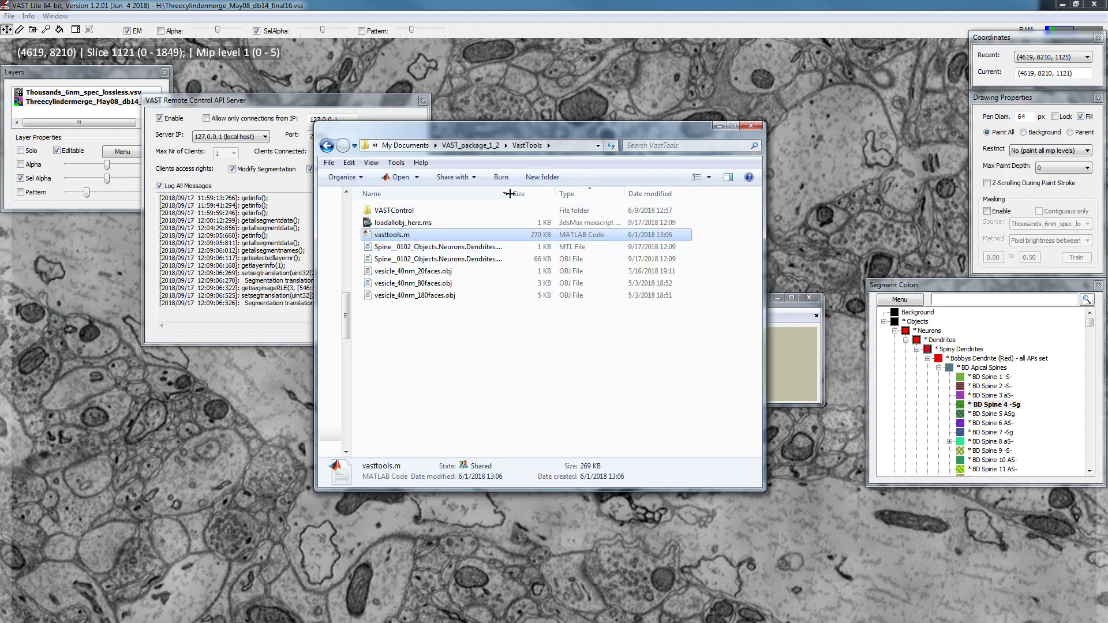
Step: Widen the Name column and the VastTools folder window to show the full names of the exported Spine files
left_click_drag(510, 194, 644, 197)
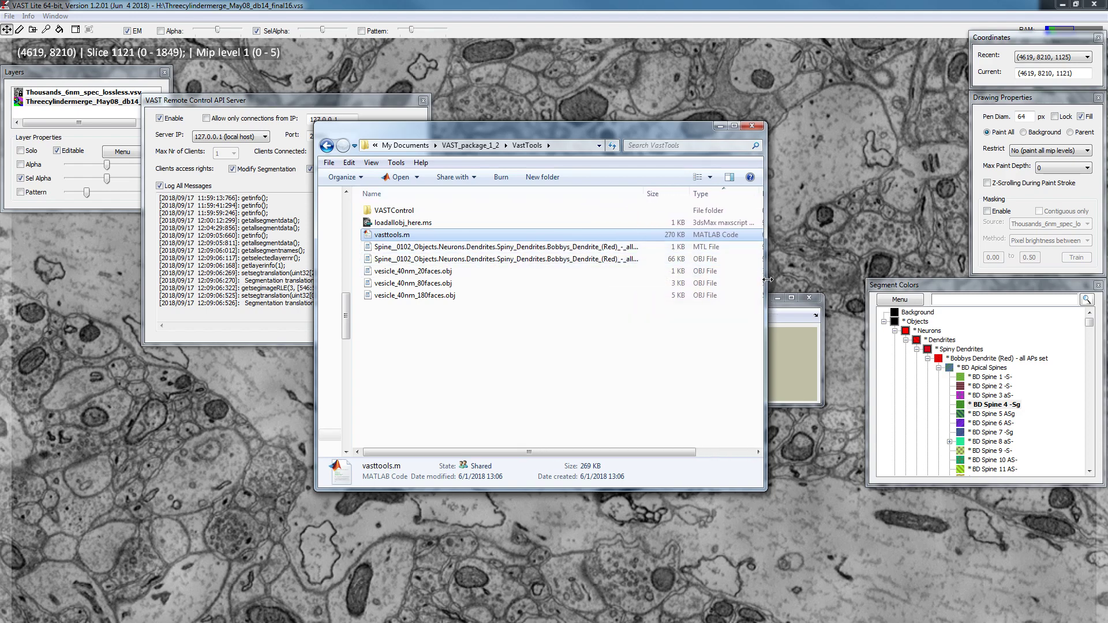
left_click_drag(765, 277, 993, 277)
left_click_drag(643, 189, 782, 212)
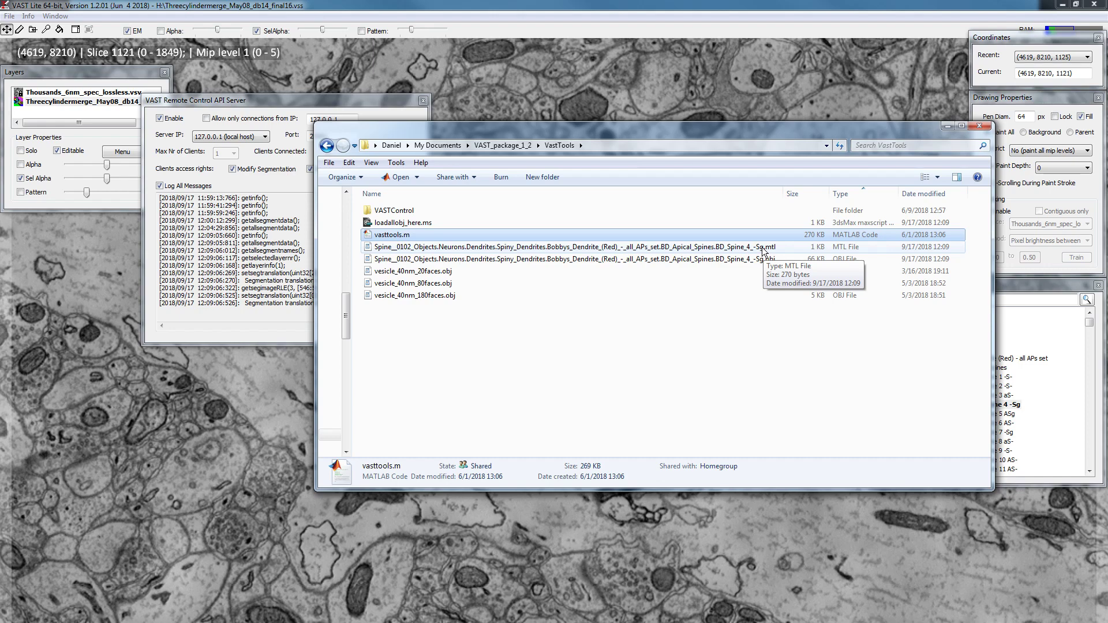
Step: Open the exported BD_Spine_4_-Sg OBJ file in WordPad, examine its vertex and face lists, and close it
left_click(720, 260)
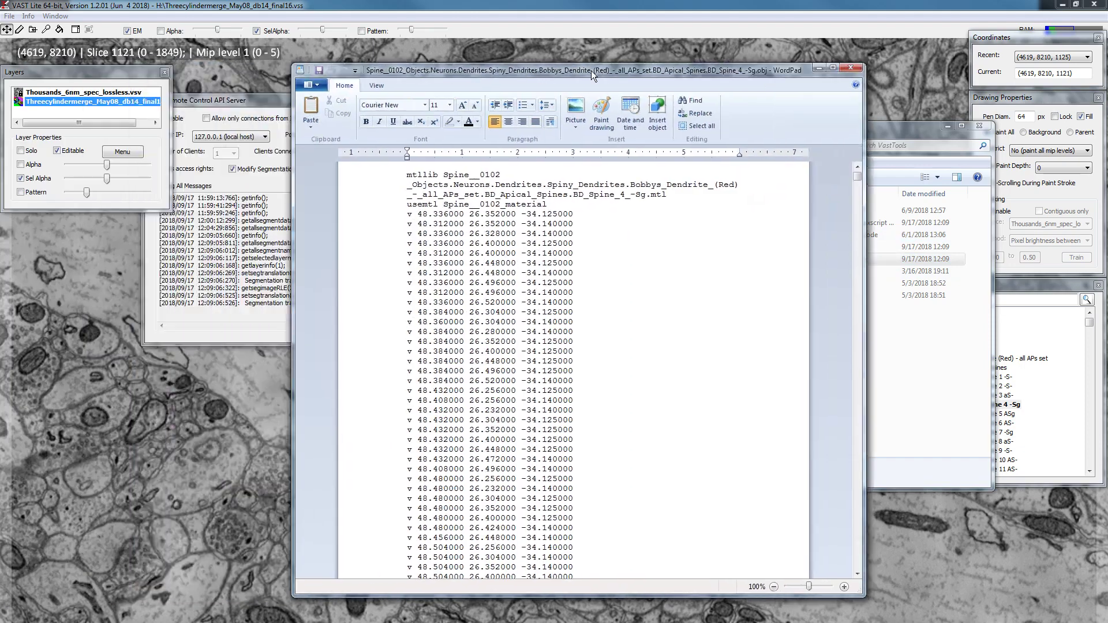
left_click_drag(591, 71, 682, 56)
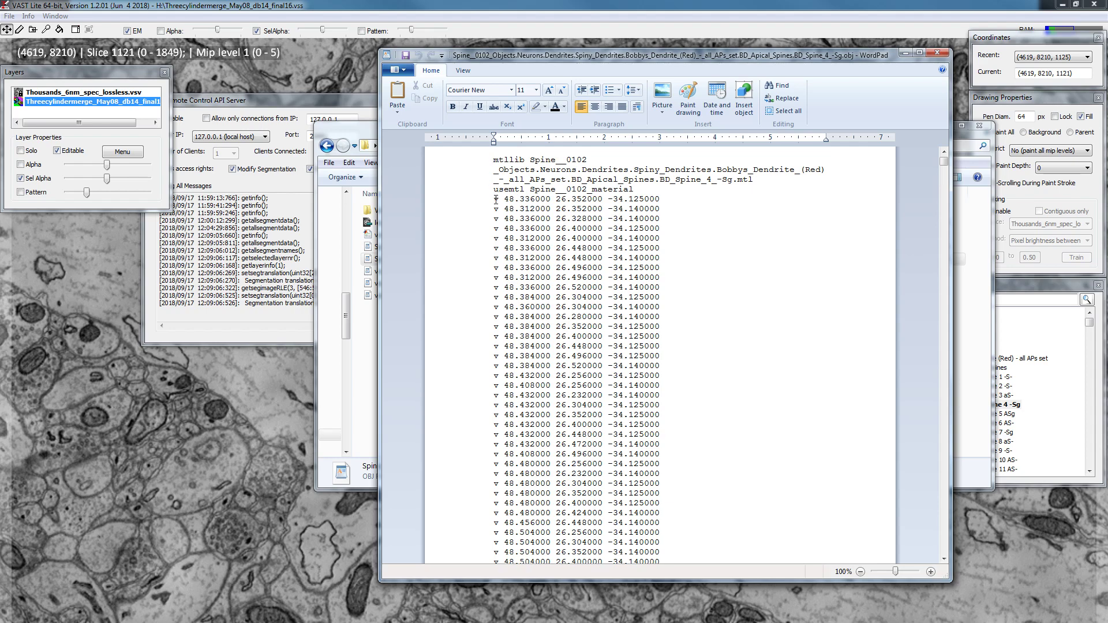
left_click_drag(495, 200, 498, 199)
left_click_drag(944, 161, 947, 307)
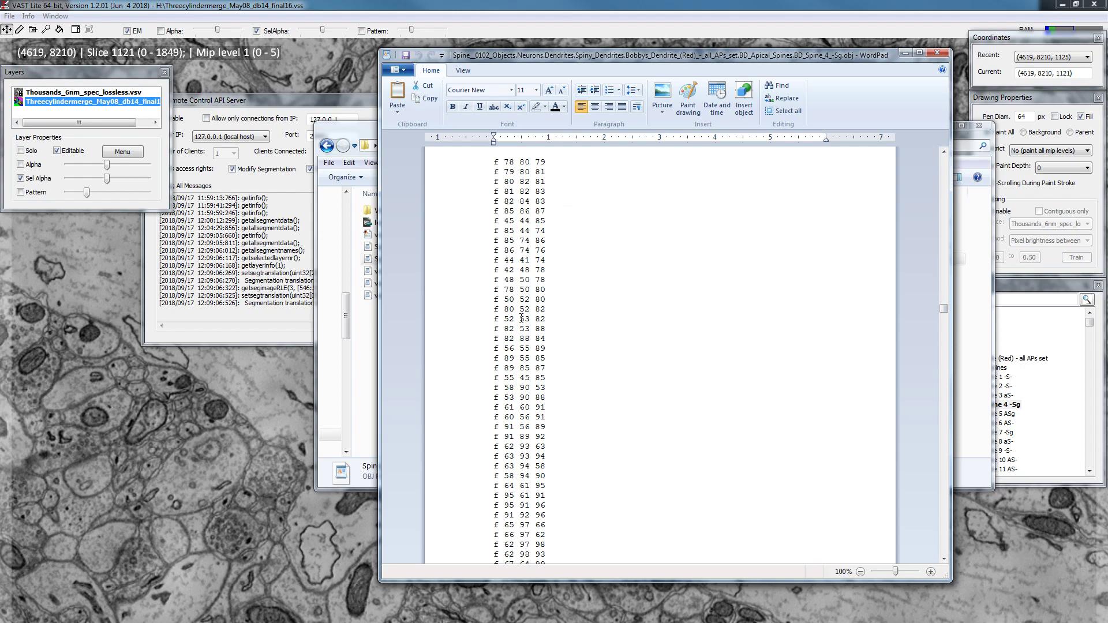
left_click_drag(948, 309, 930, 161)
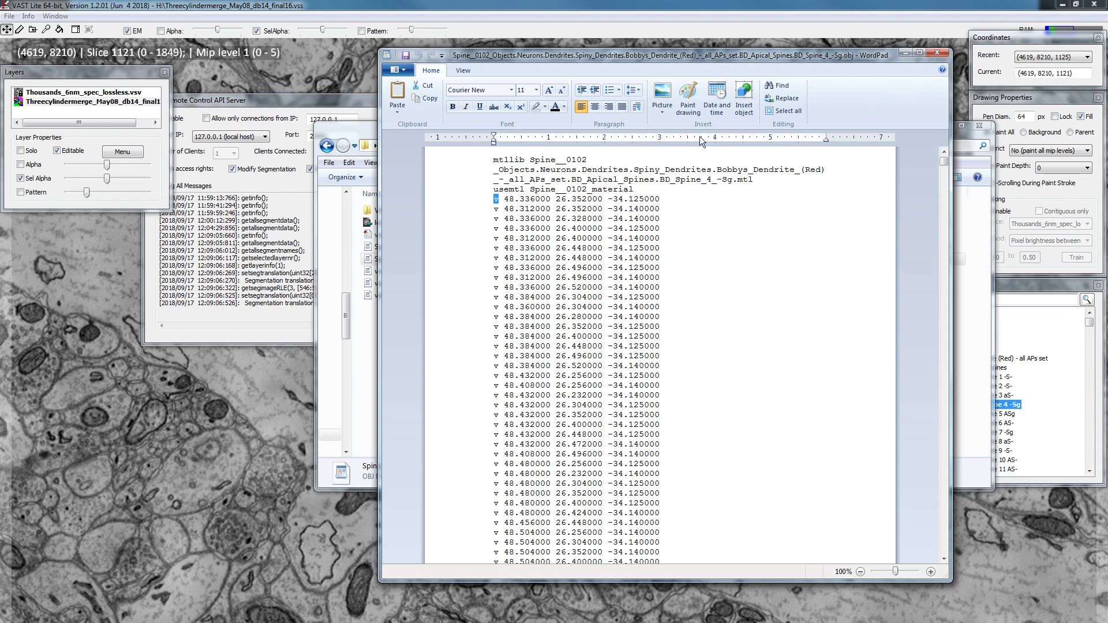
left_click(937, 53)
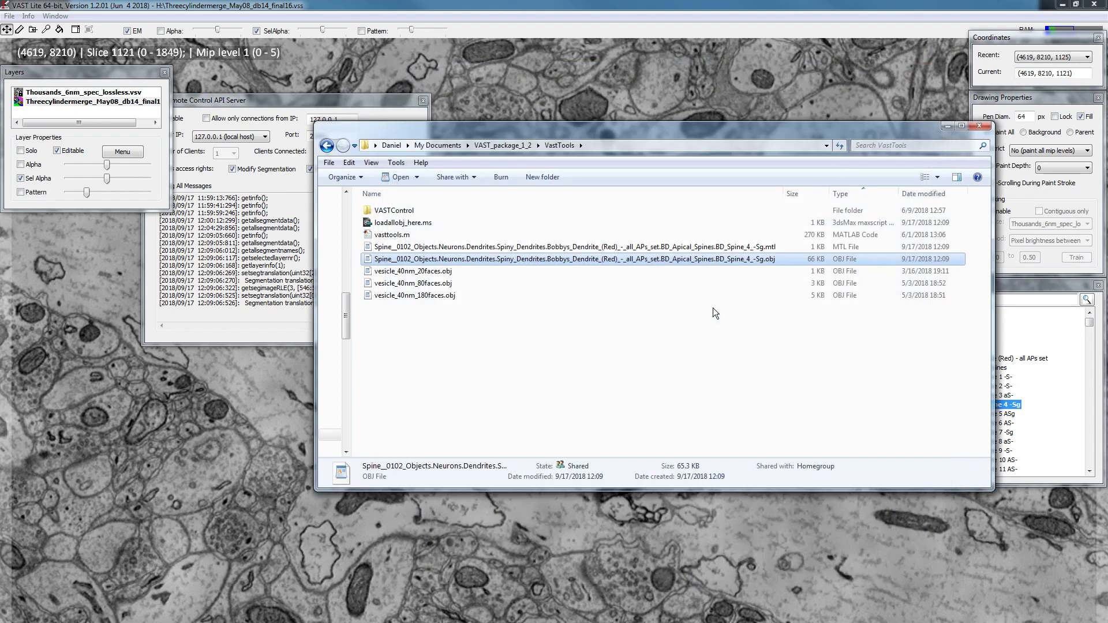
Step: Open the exported BD_Spine_4_-Sg MTL file in WordPad, read its material definition, and close it
double_click(687, 247)
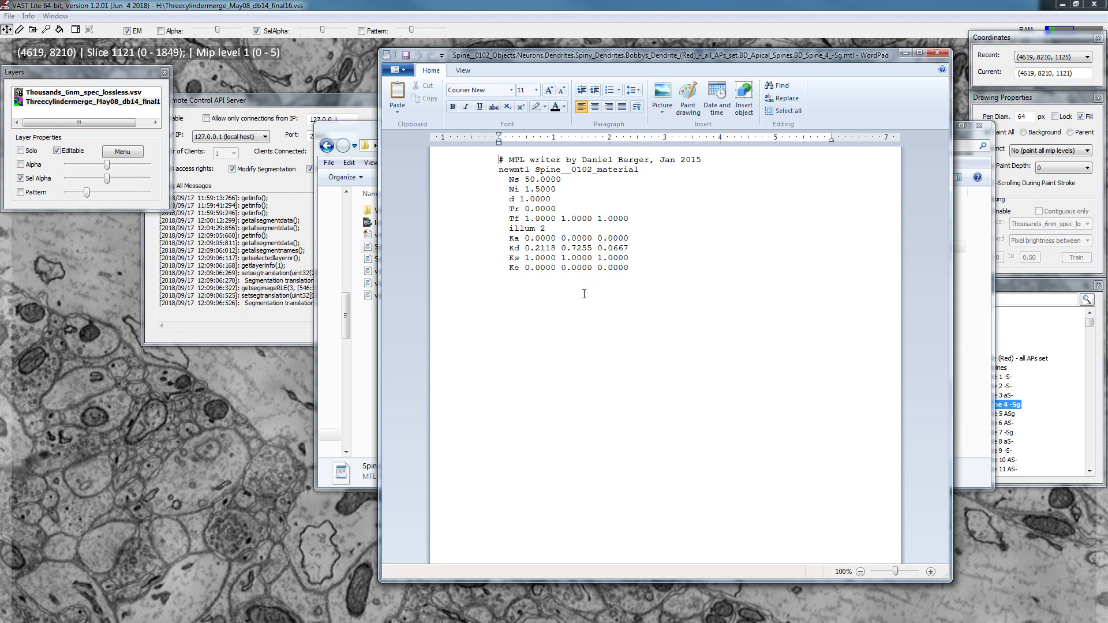
left_click(936, 53)
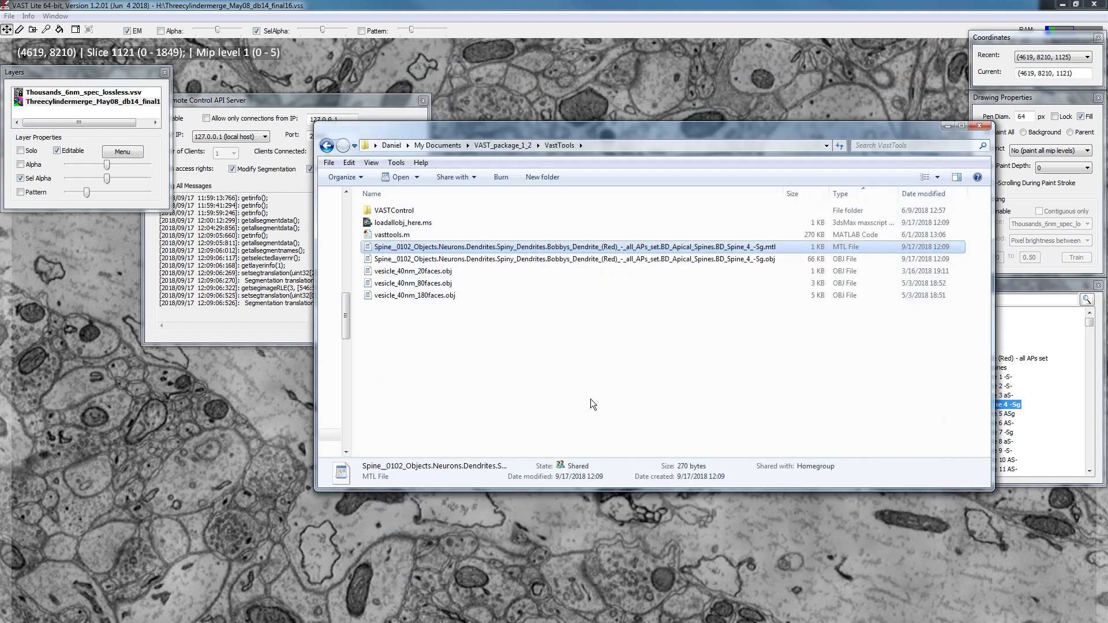
left_click(673, 260)
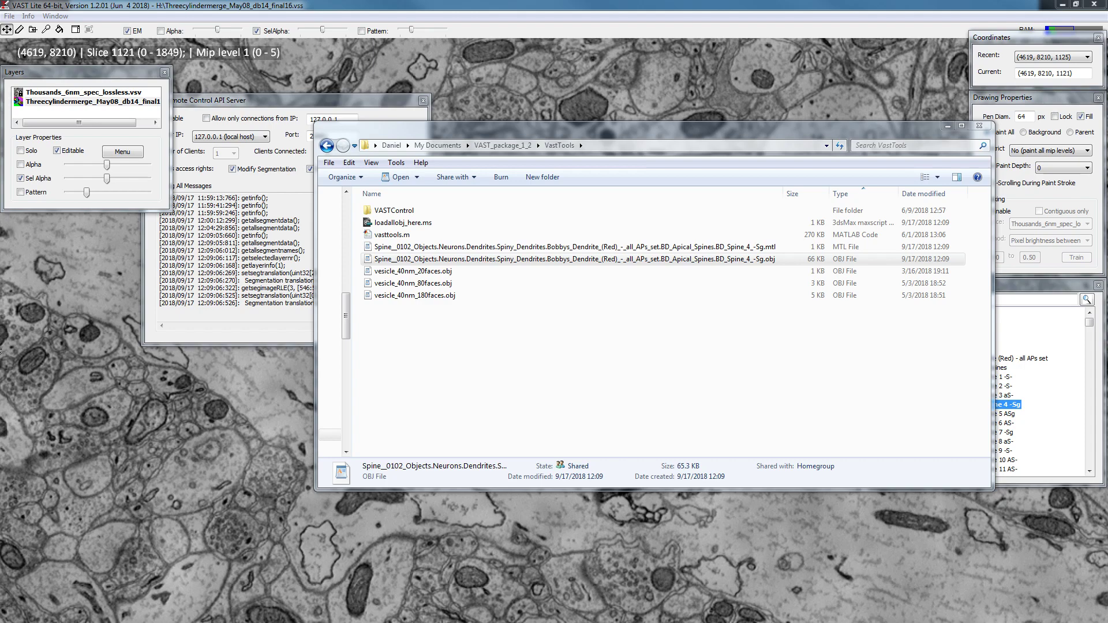
right_click(393, 225)
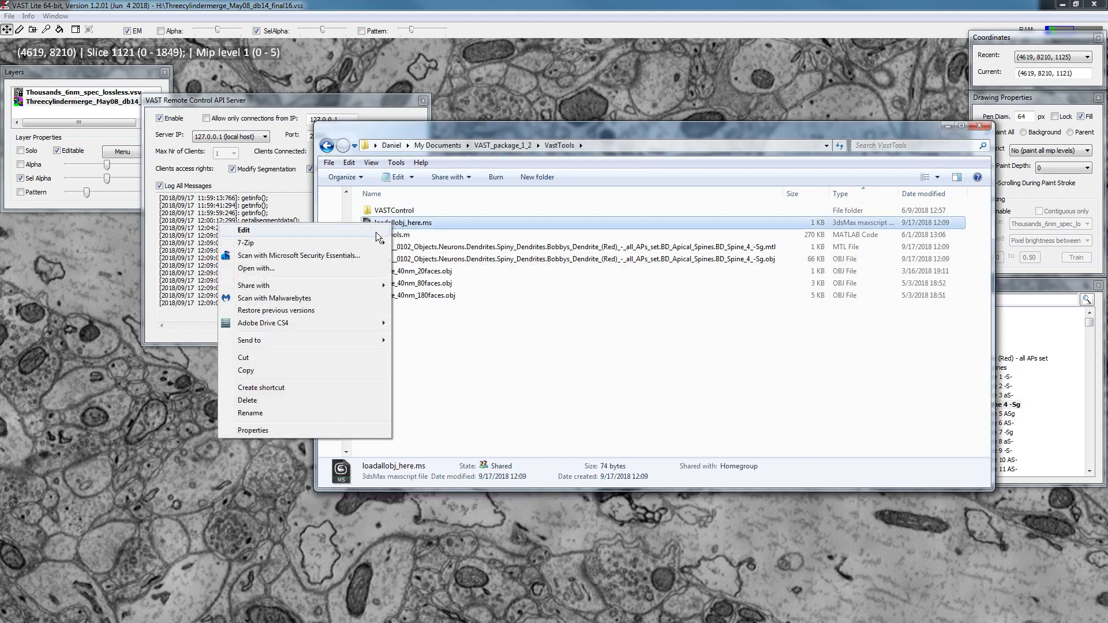
mouse_move(288, 329)
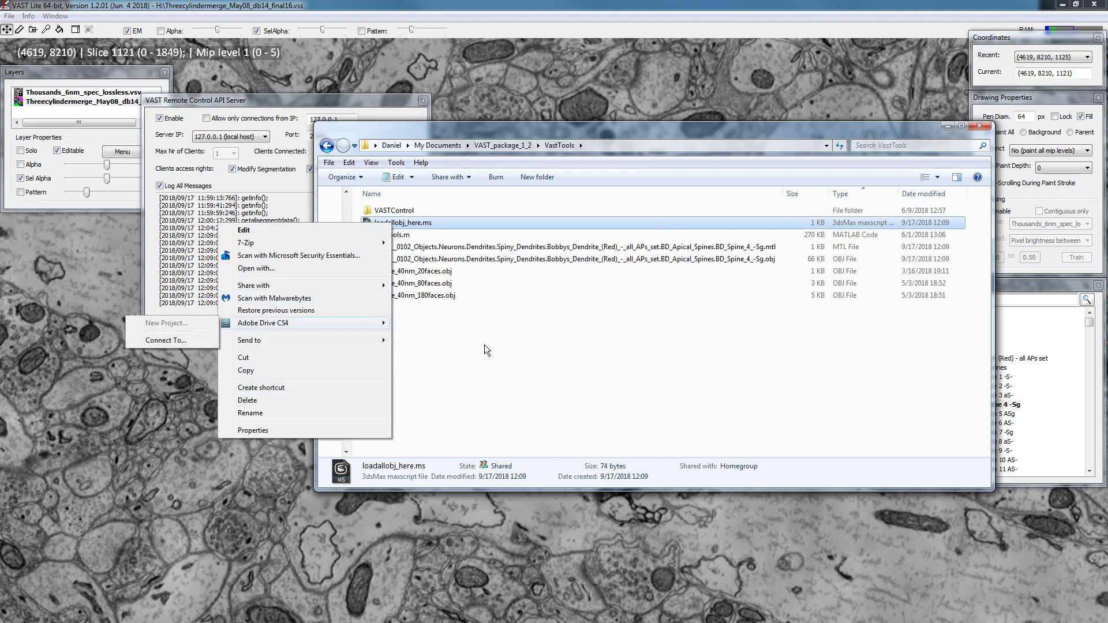
left_click(473, 364)
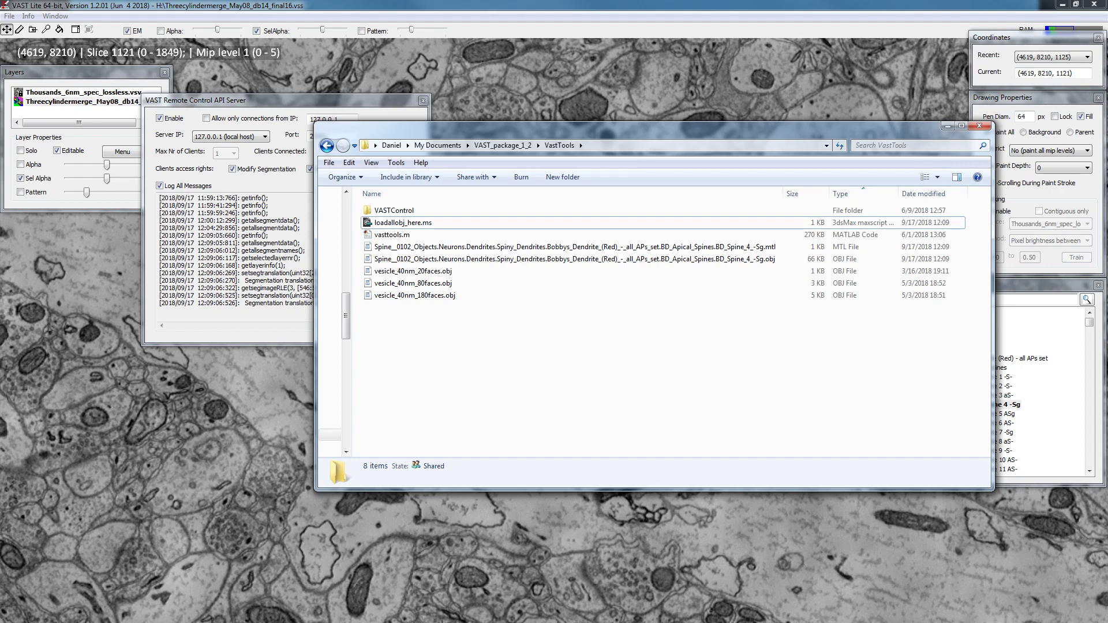
Step: Switch to 3ds Max and run the loadallobj_here.ms script from the VastTools folder to import the exported model
left_click(980, 126)
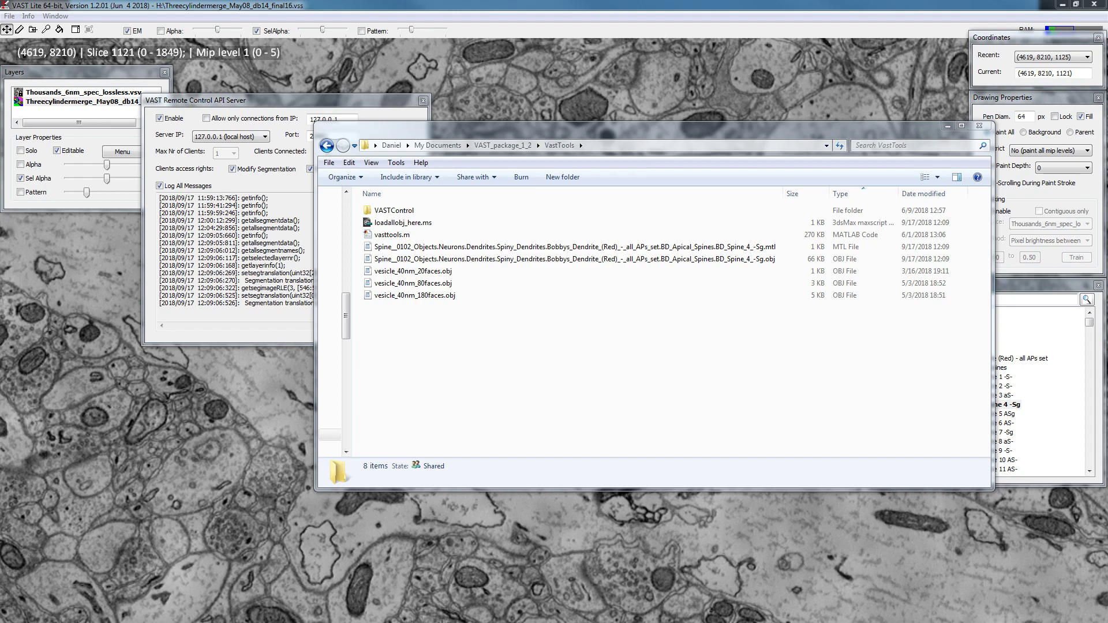
left_click_drag(0, 106, 788, 71)
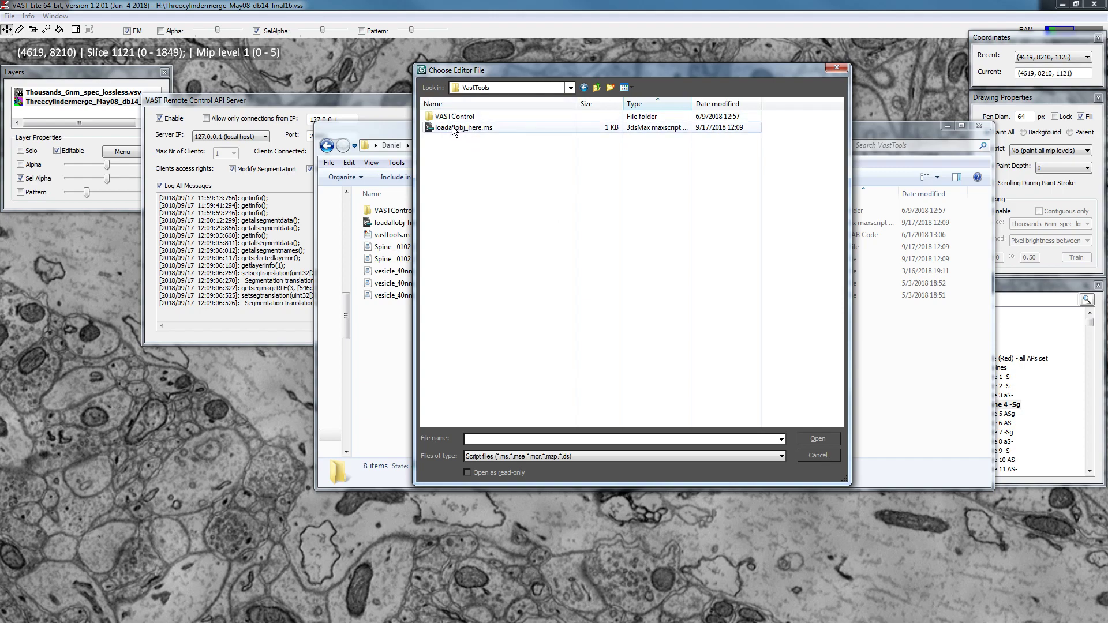
left_click_drag(475, 73, 505, 104)
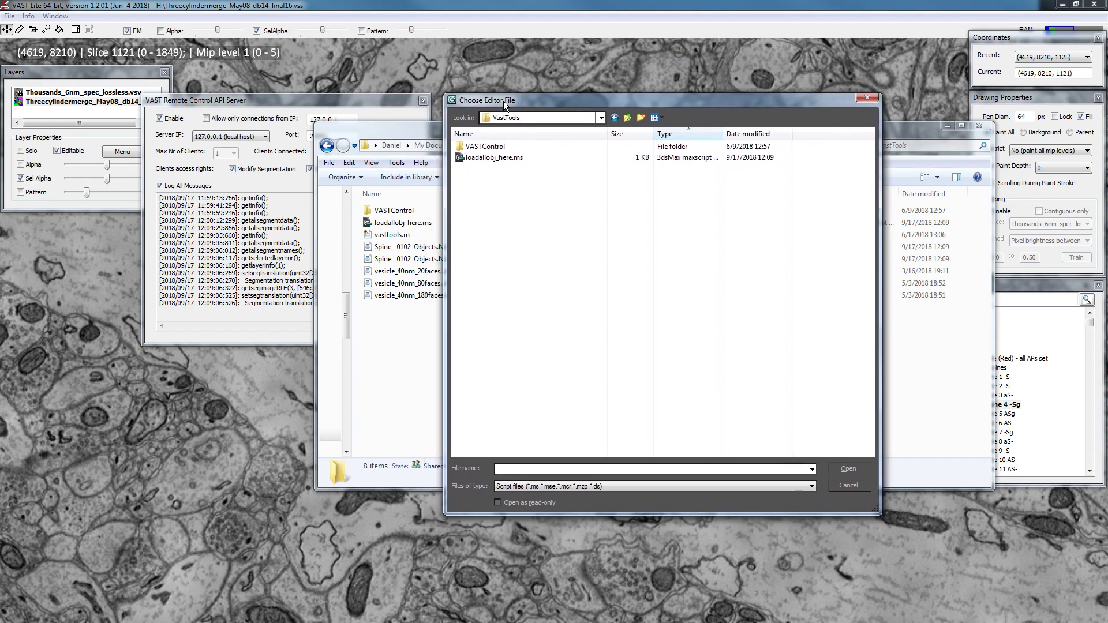
double_click(487, 161)
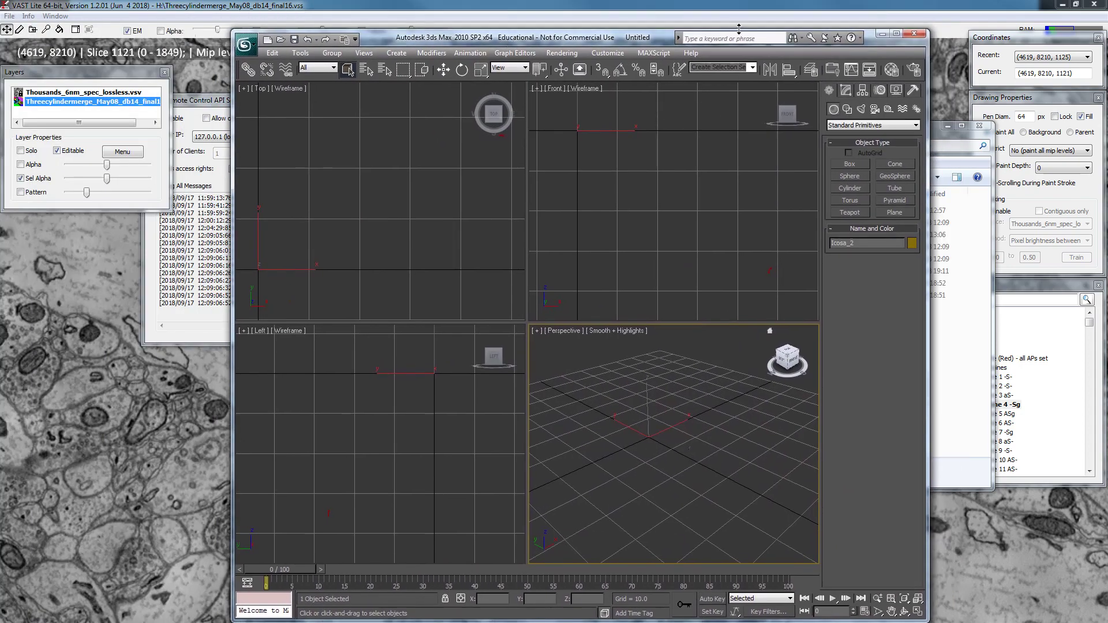
Step: Maximize the 3ds Max window, then orbit and pan the Perspective view to bring the imported spine model into view
left_click(902, 35)
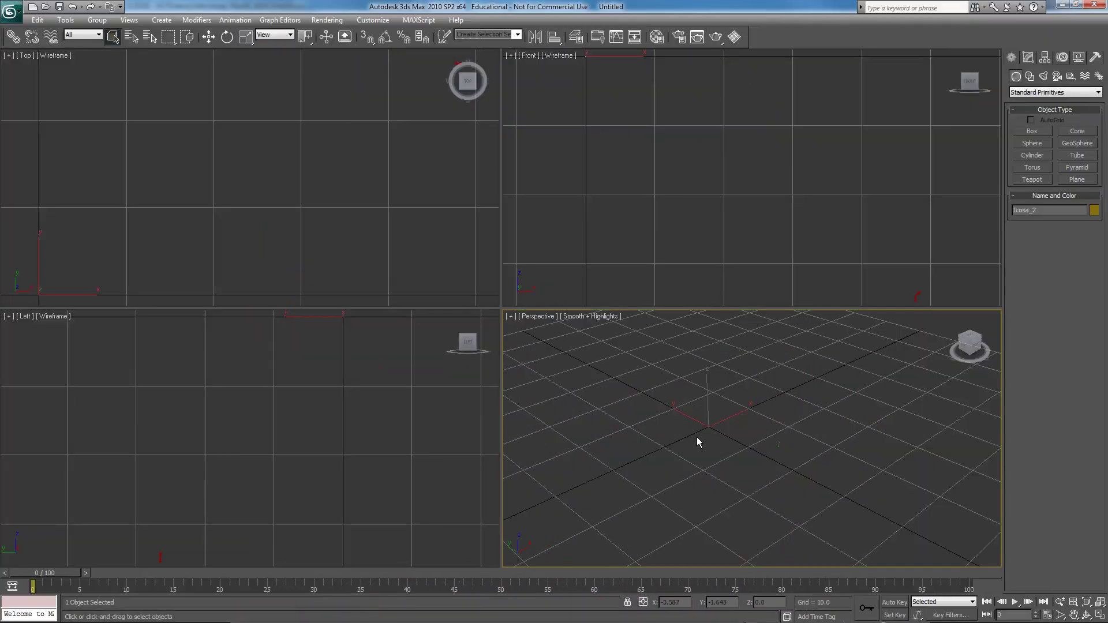
left_click(1086, 616)
left_click_drag(720, 448, 884, 391)
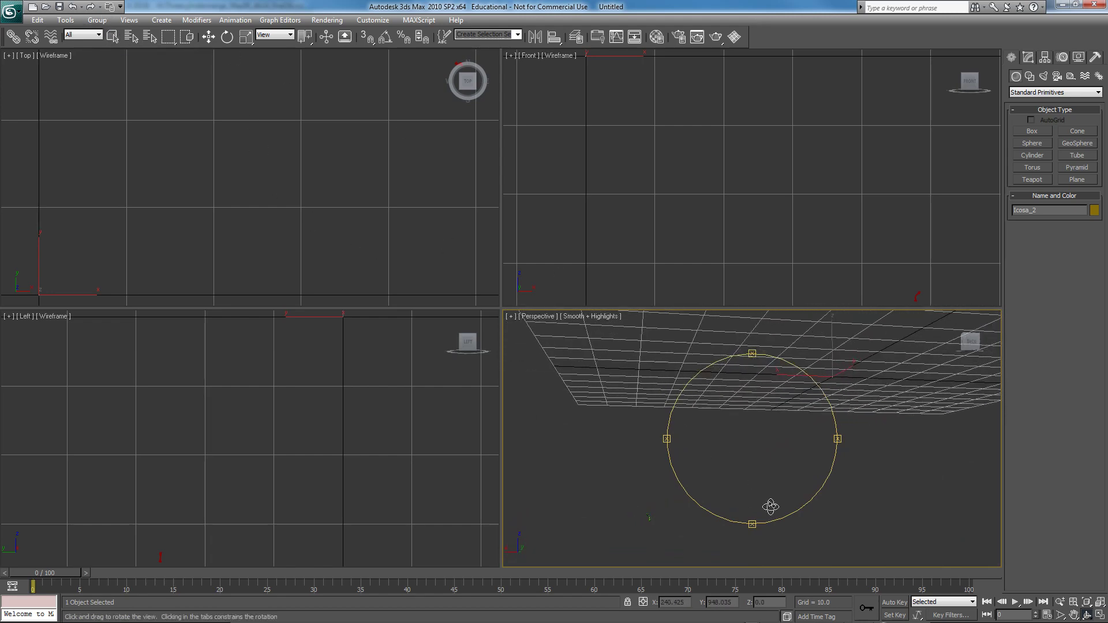
left_click(1074, 615)
left_click_drag(698, 539, 732, 462)
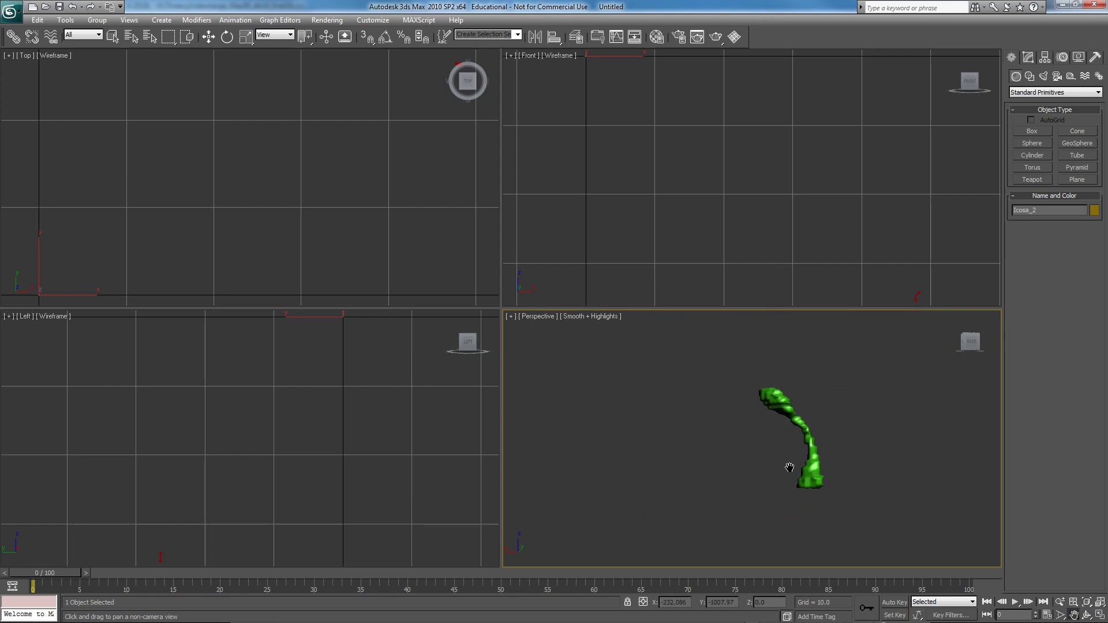
left_click_drag(799, 457, 775, 456)
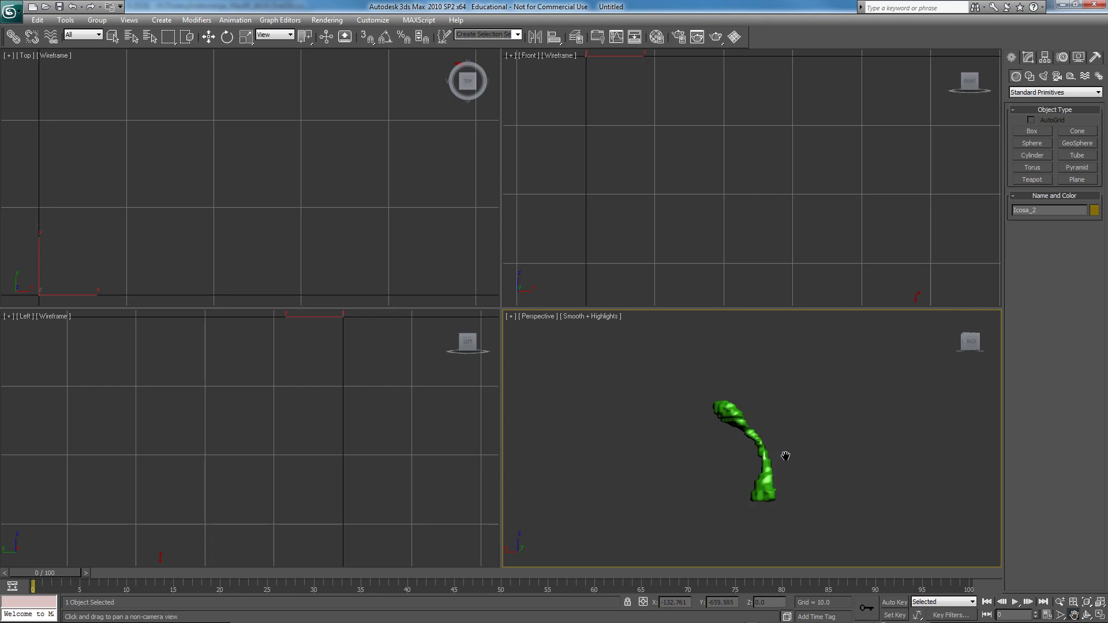